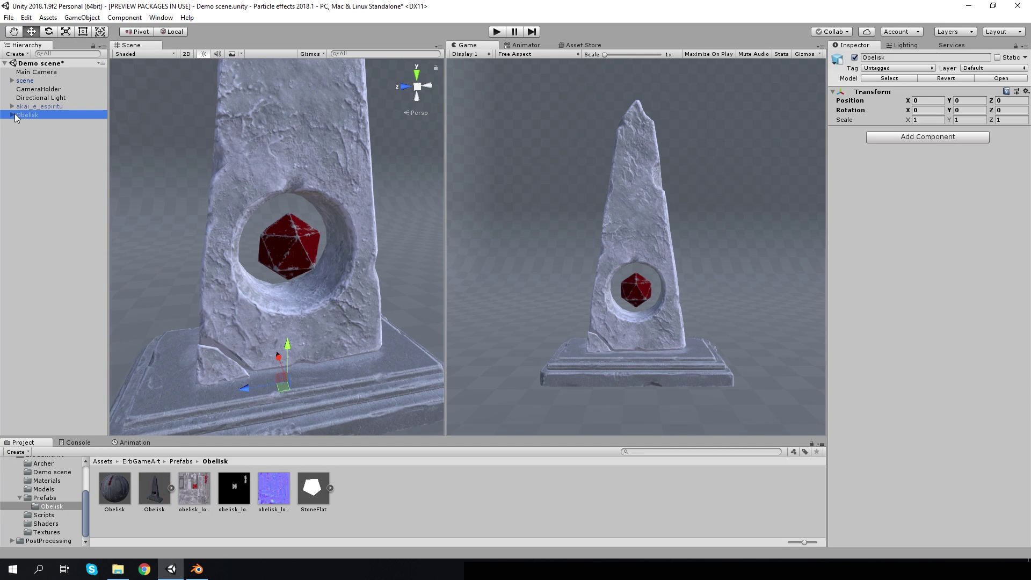
# Move the Obelisk mesh to the scene root, break the prefab, and delete the Magic stone parent
pyautogui.click(31, 134)
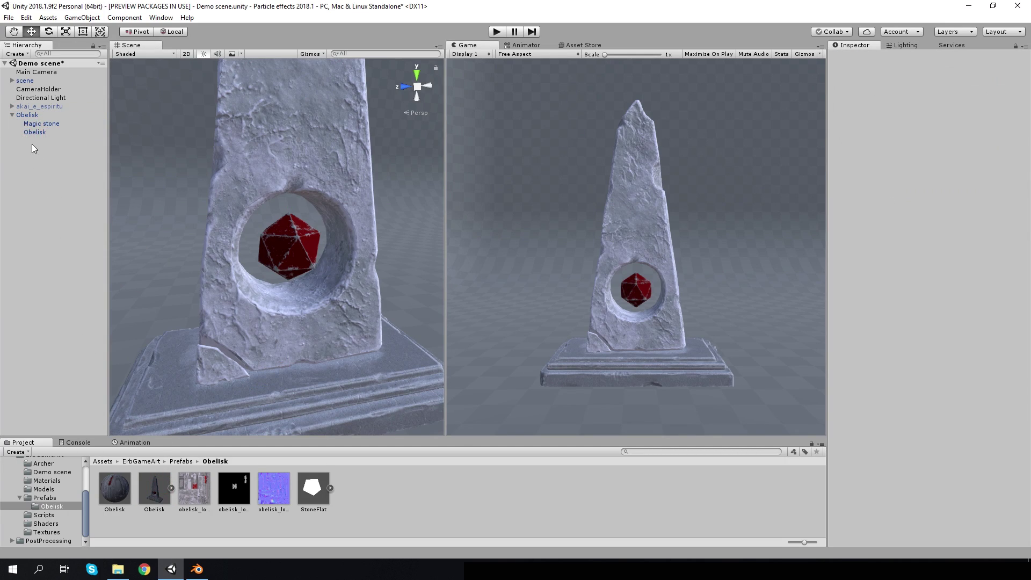
pyautogui.moveTo(32, 137); pyautogui.dragTo(36, 171)
pyautogui.click(547, 305)
pyautogui.click(32, 114)
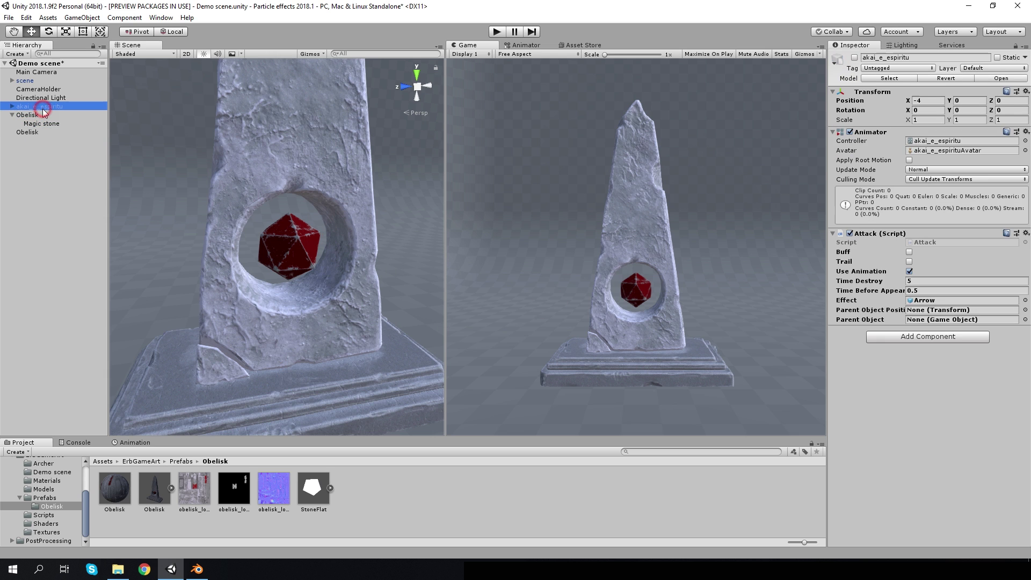
pyautogui.press('Delete')
pyautogui.click(34, 116)
pyautogui.keyDown('alt'); pyautogui.moveTo(383, 234); pyautogui.dragTo(396, 230); pyautogui.keyUp('alt')
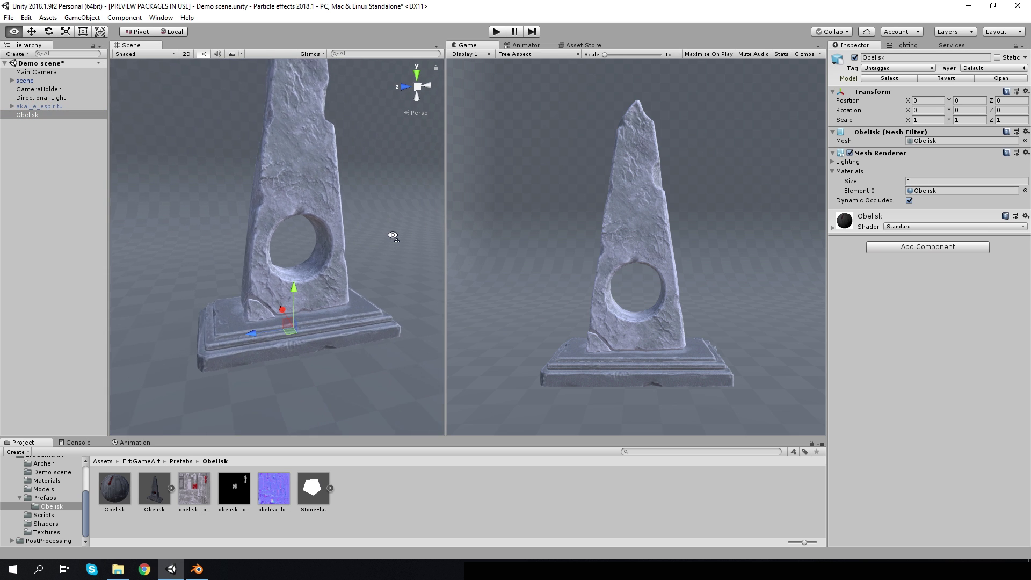
# Add a particle system under the Obelisk and name it Flare
pyautogui.rightClick(44, 116)
pyautogui.moveTo(83, 231)
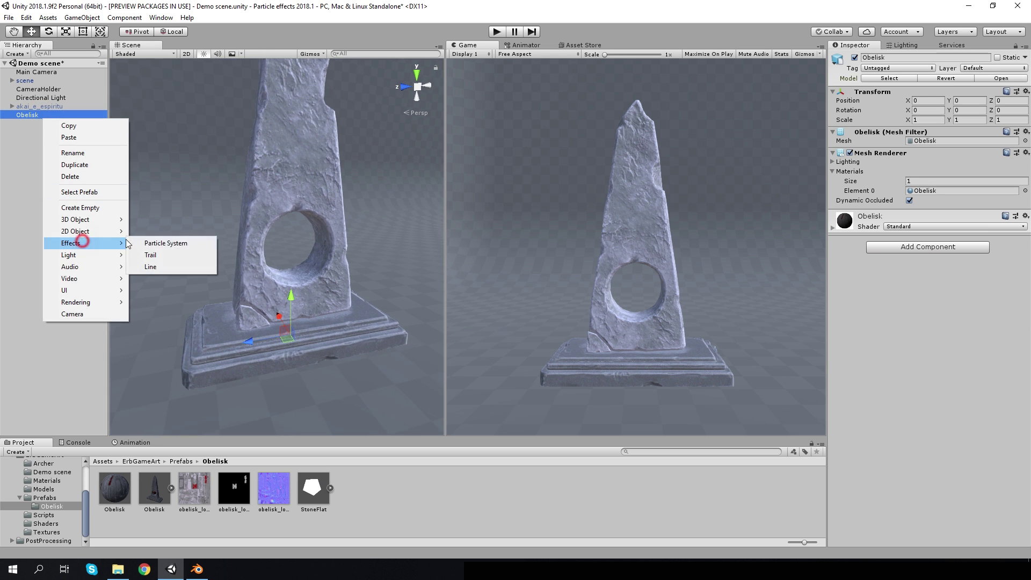
pyautogui.click(161, 236)
pyautogui.rightClick(36, 125)
pyautogui.click(57, 156)
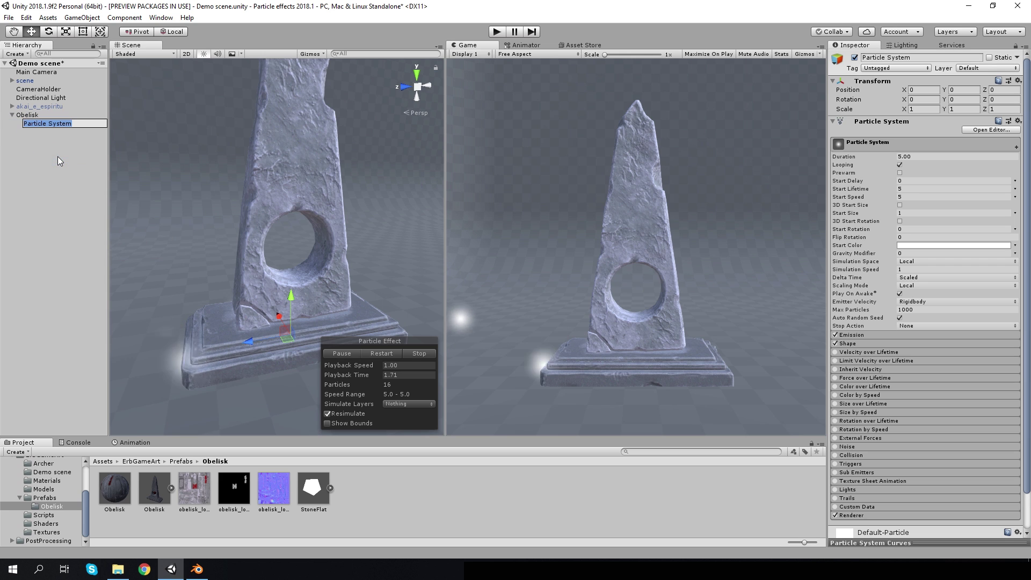
pyautogui.write('Flare')
pyautogui.click(47, 178)
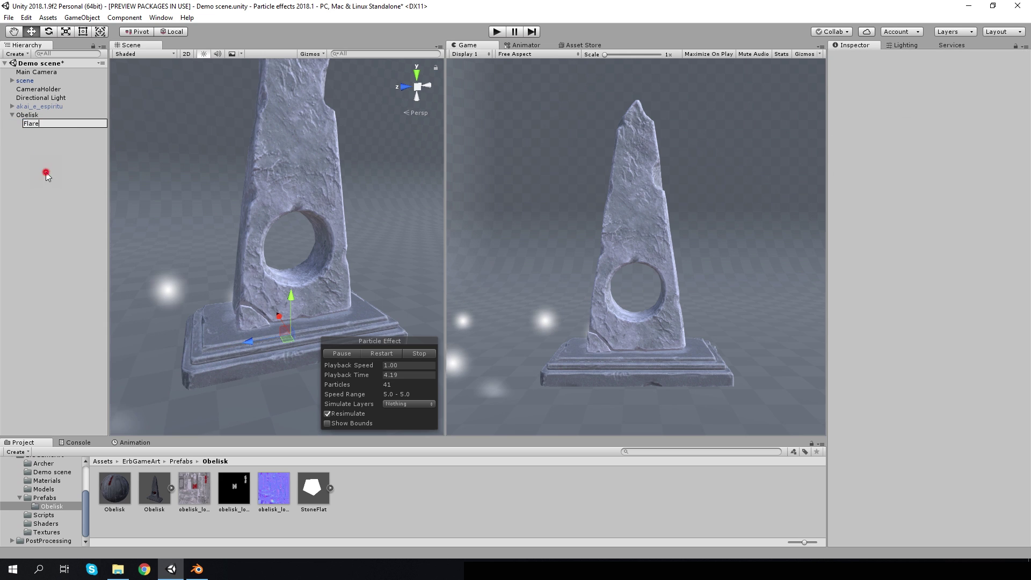
# Raise the Flare to Position Y 2 so it sits in the obelisk's hole
pyautogui.click(39, 128)
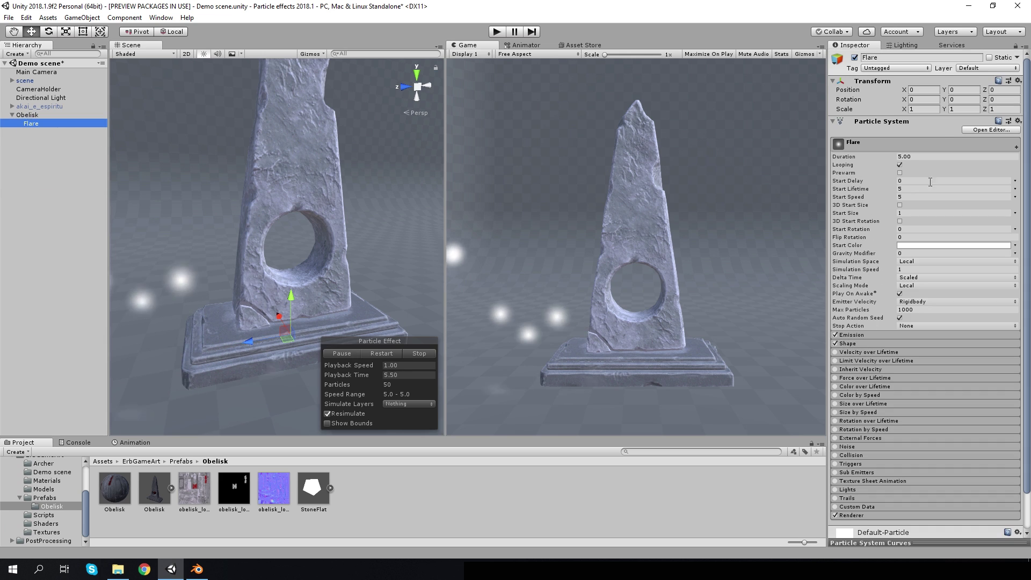
pyautogui.click(964, 92)
pyautogui.write('1')
pyautogui.press('BackSpace')
pyautogui.write('2')
pyautogui.press('Return')
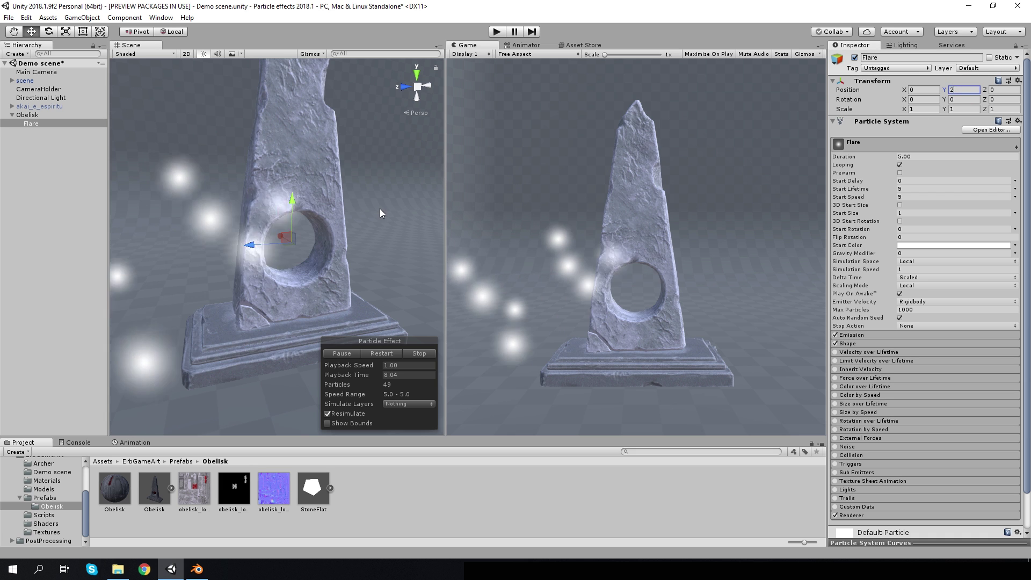
# Turn off Shape, set Start Speed 0 and emission rate 0, and add a single burst
pyautogui.click(849, 343)
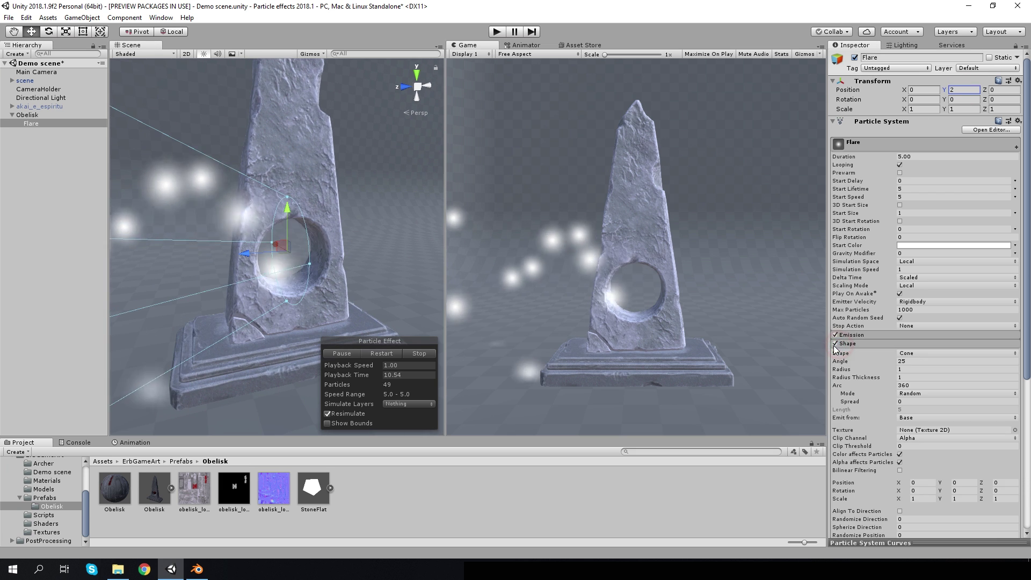
pyautogui.click(848, 343)
pyautogui.click(836, 343)
pyautogui.click(910, 197)
pyautogui.write('0')
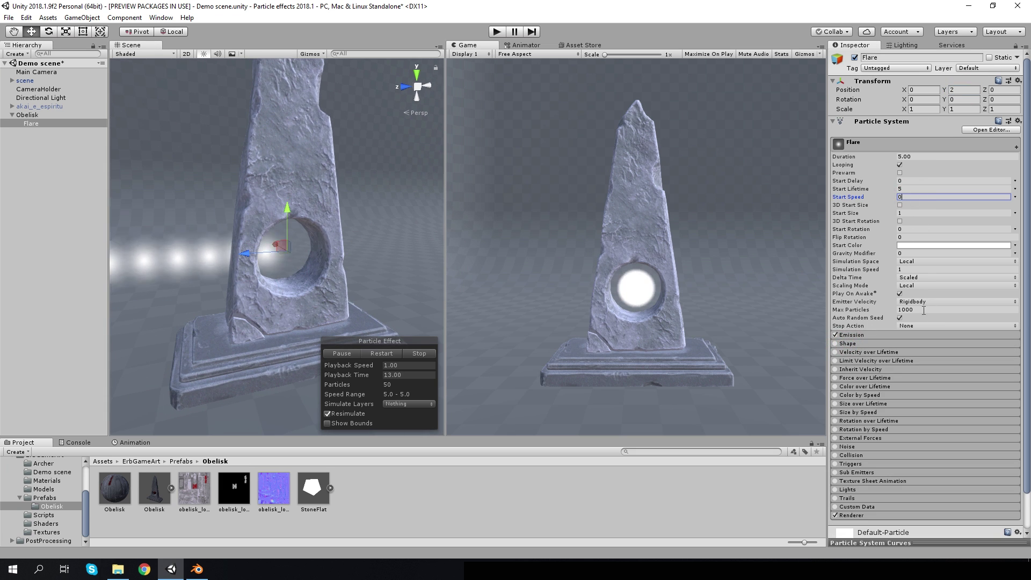
pyautogui.click(852, 334)
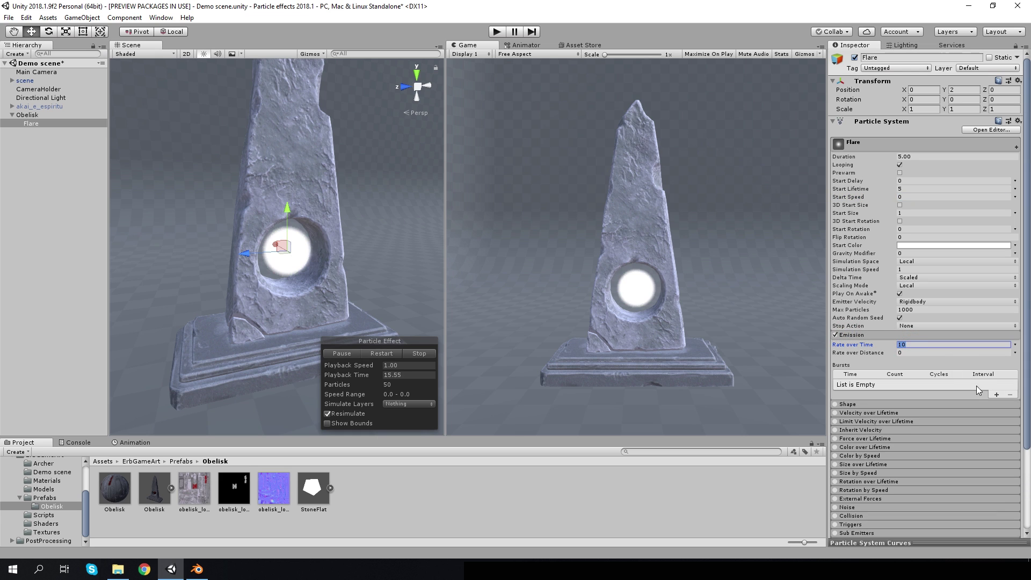
pyautogui.write('0')
pyautogui.click(996, 394)
pyautogui.click(897, 383)
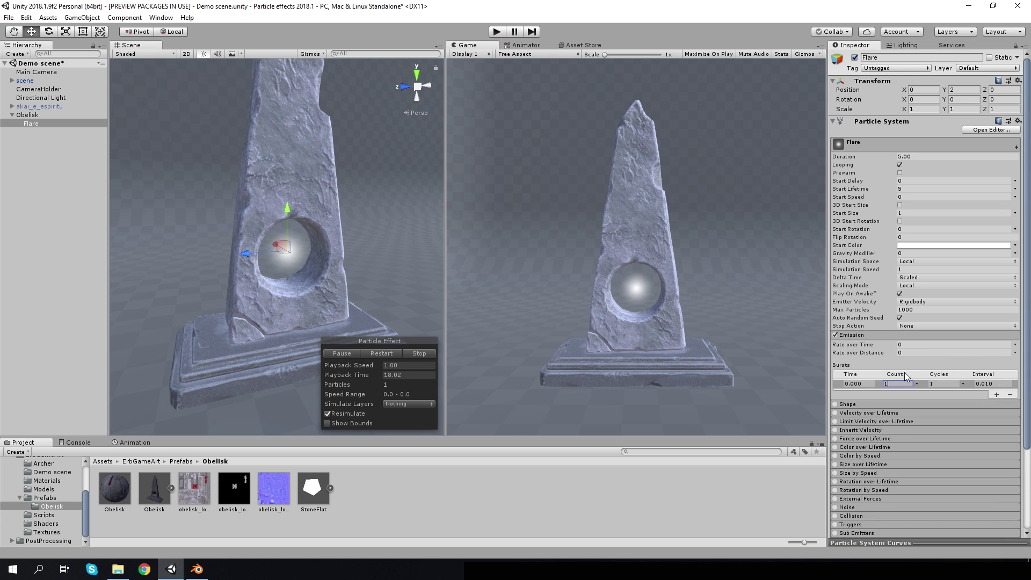
# Assign the Flare4 material in the Flare's Renderer settings
pyautogui.scroll(-4, 905, 376)
pyautogui.click(859, 475)
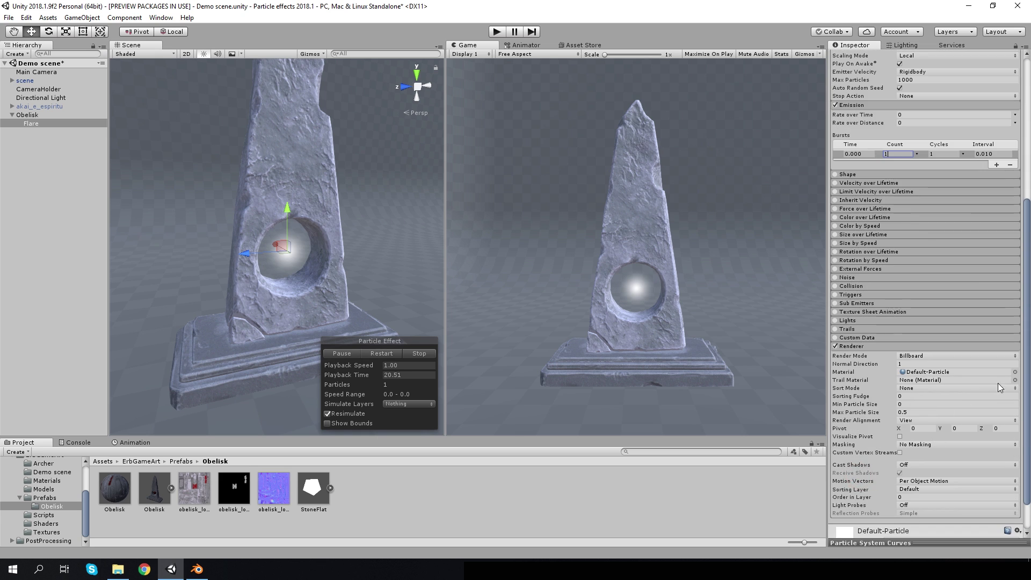
pyautogui.click(1020, 377)
pyautogui.scroll(-3, 692, 318)
pyautogui.scroll(-5, 693, 317)
pyautogui.scroll(3, 693, 318)
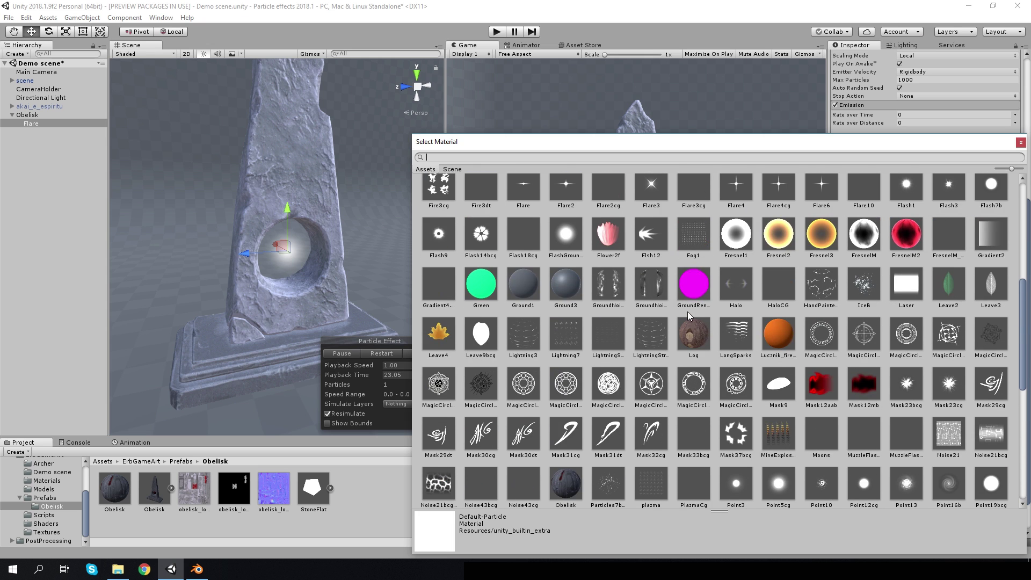
pyautogui.click(734, 251)
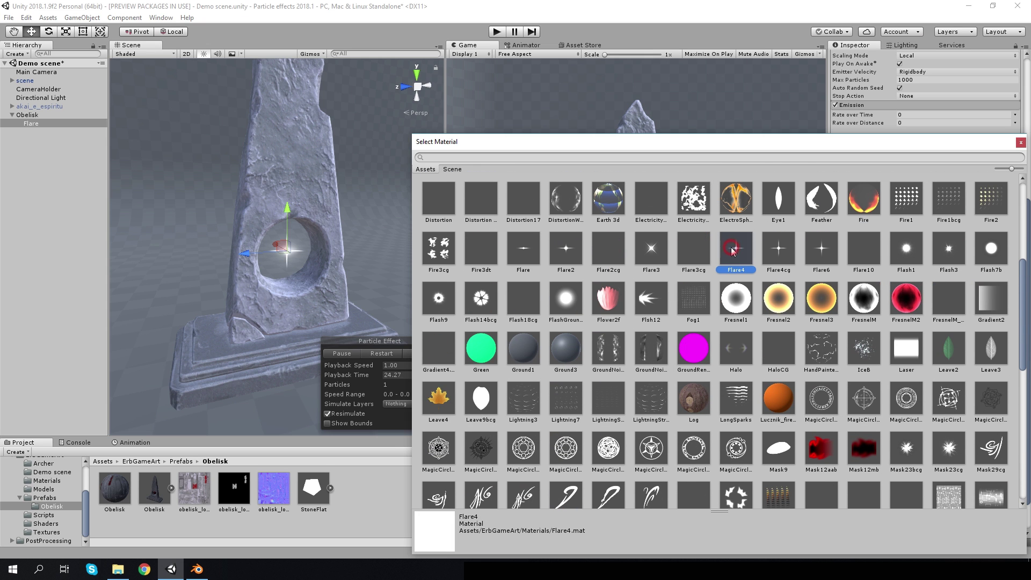
pyautogui.click(1023, 143)
# Inspect the Flare4 material and its texture, then return to the Obelisk prefab folder
pyautogui.click(919, 372)
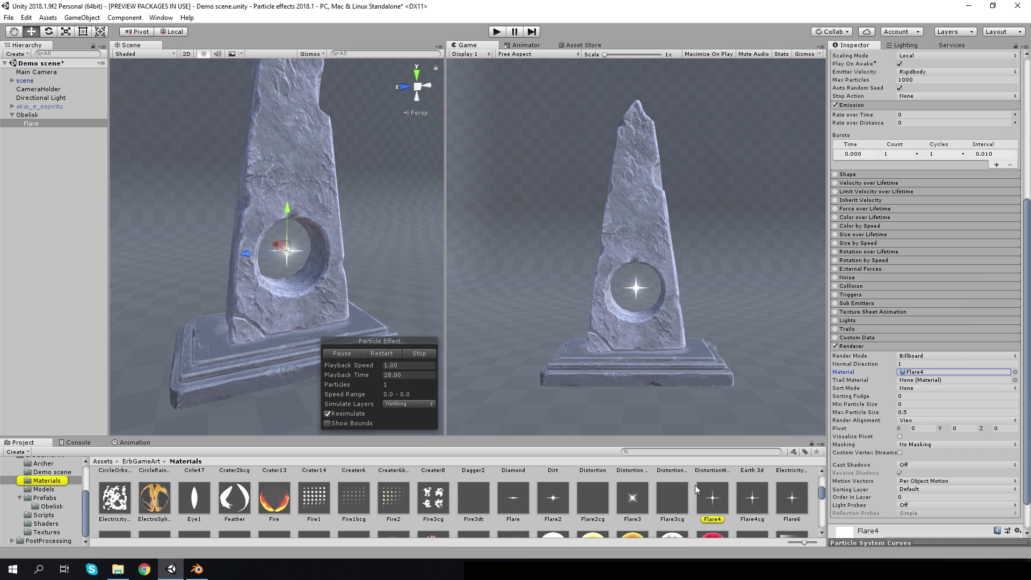
pyautogui.click(712, 497)
pyautogui.click(1011, 103)
pyautogui.doubleClick(792, 500)
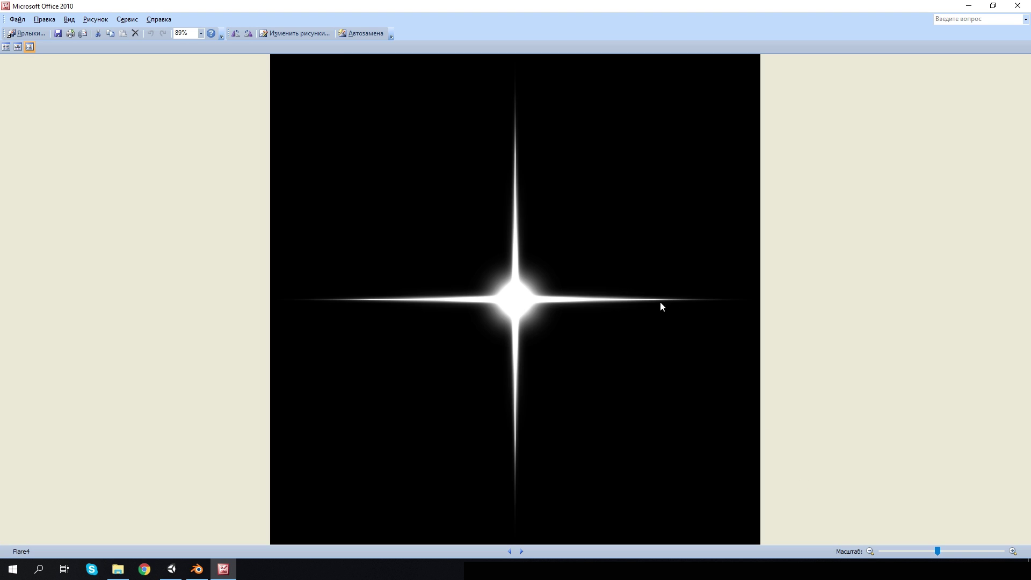
pyautogui.click(1018, 6)
pyautogui.click(74, 504)
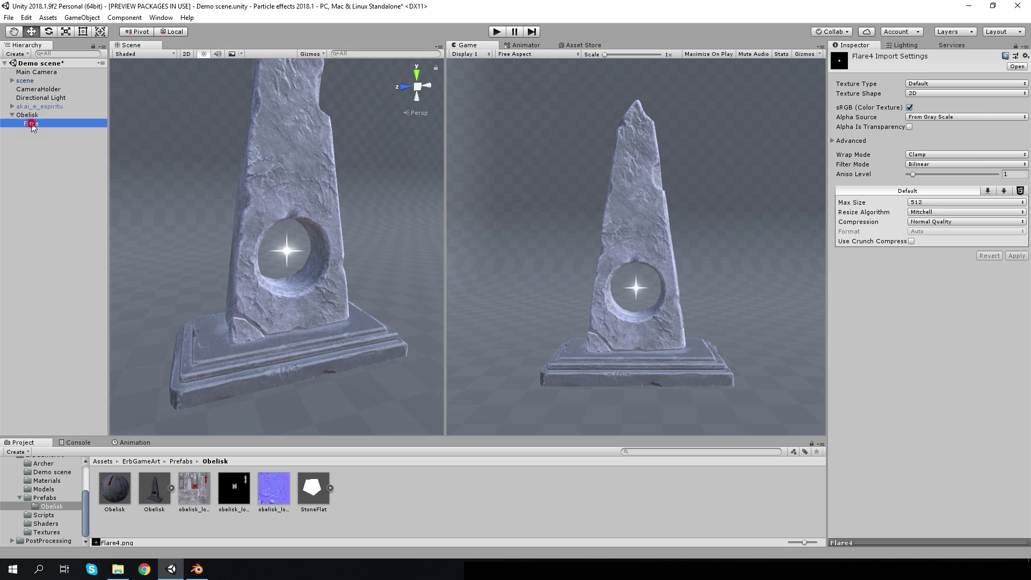
# Tint the Flare's Start Color orange and set Scaling Mode to Hierarchy
pyautogui.click(916, 245)
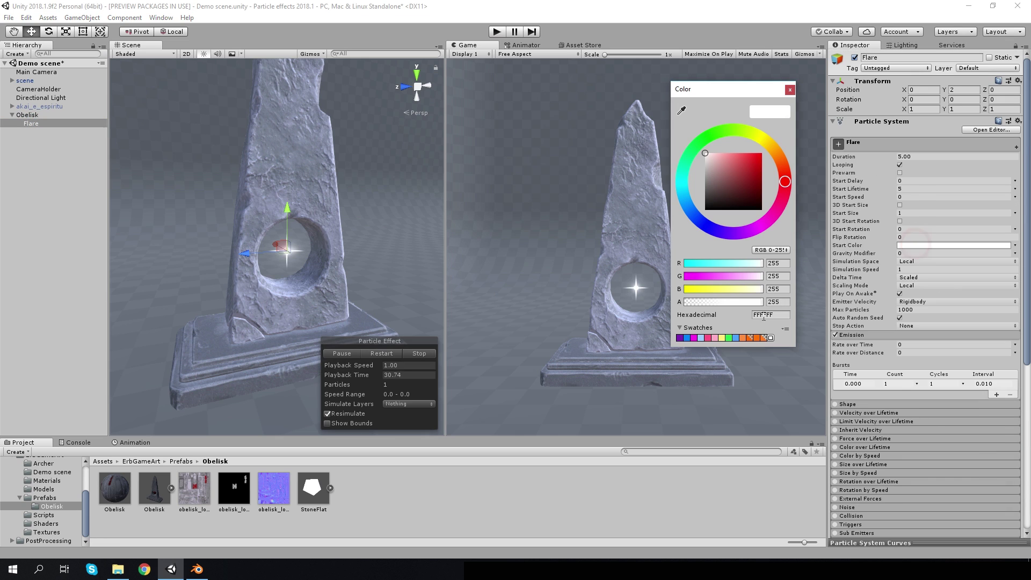
pyautogui.click(745, 341)
pyautogui.keyDown('alt'); pyautogui.moveTo(322, 253); pyautogui.dragTo(307, 249); pyautogui.keyUp('alt')
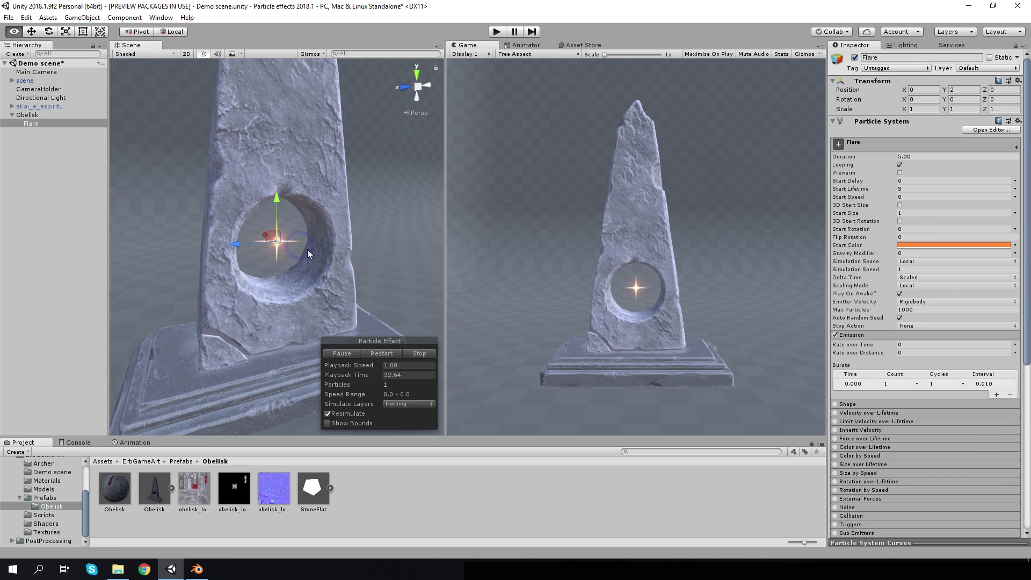
pyautogui.click(917, 285)
pyautogui.click(924, 301)
# Set the Renderer's Max Particle Size to 8
pyautogui.scroll(-4, 971, 335)
pyautogui.scroll(-3, 938, 346)
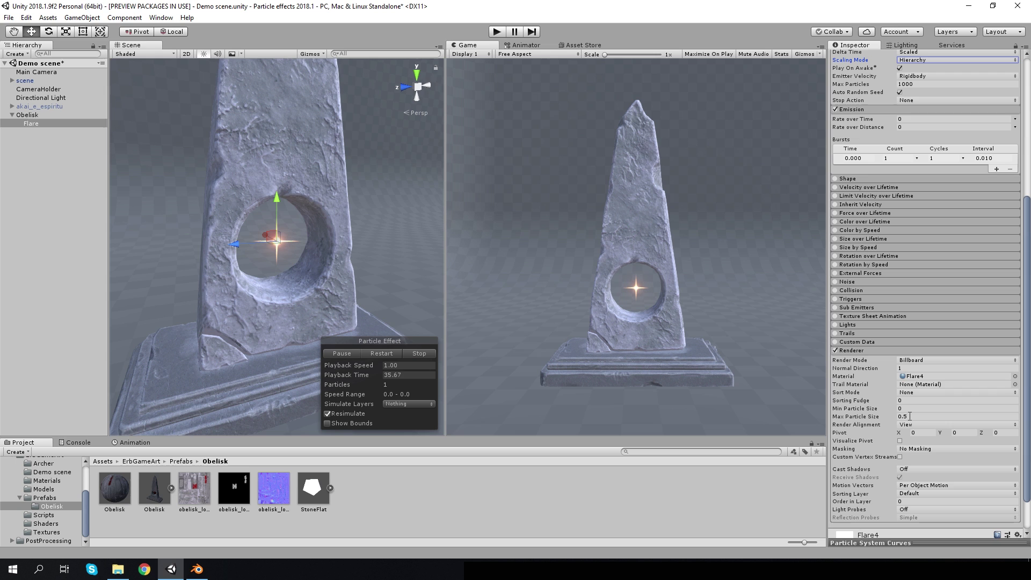
pyautogui.keyDown('alt'); pyautogui.scroll(2, 322, 253); pyautogui.keyUp('alt')
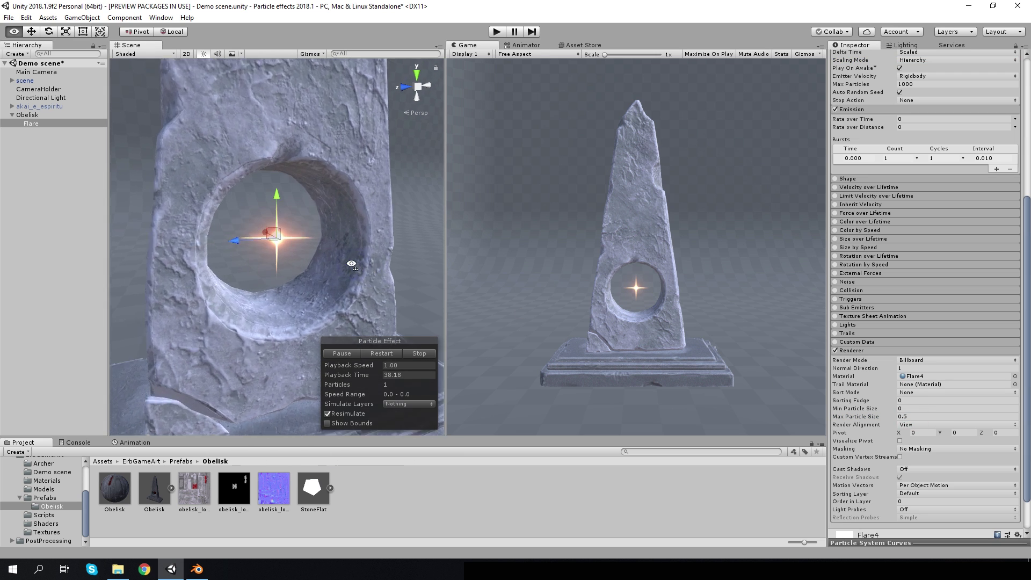
pyautogui.keyDown('alt'); pyautogui.scroll(3, 350, 263); pyautogui.keyUp('alt')
pyautogui.write('8')
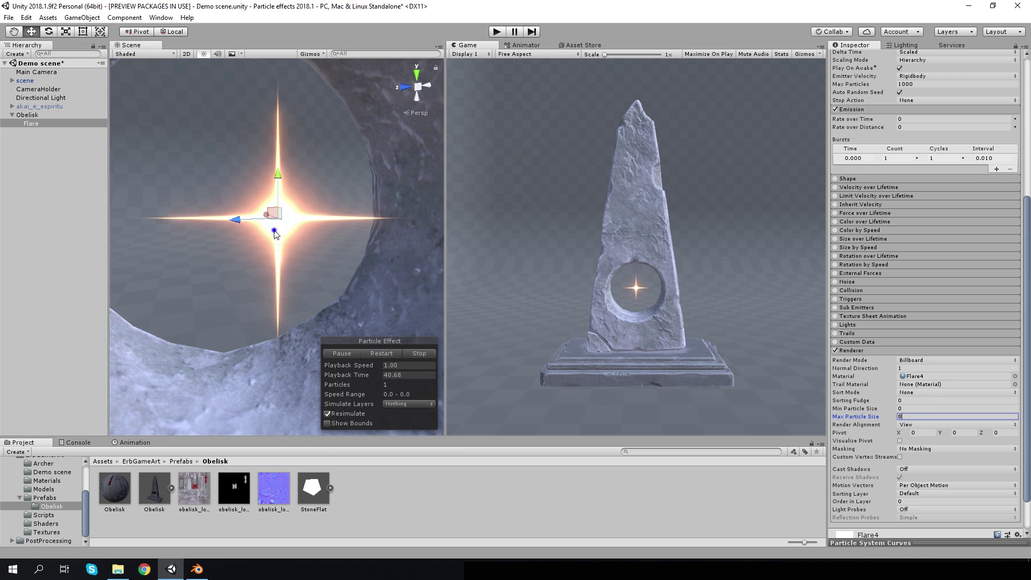
pyautogui.keyDown('alt'); pyautogui.scroll(-5, 277, 230); pyautogui.keyUp('alt')
pyautogui.keyDown('alt'); pyautogui.scroll(-3, 273, 221); pyautogui.keyUp('alt')
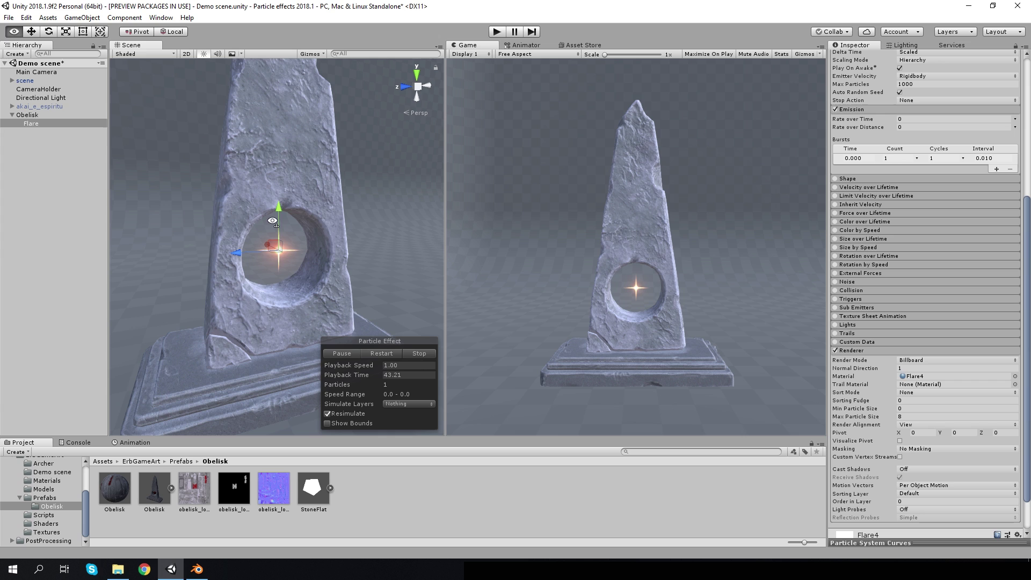
pyautogui.scroll(3, 874, 349)
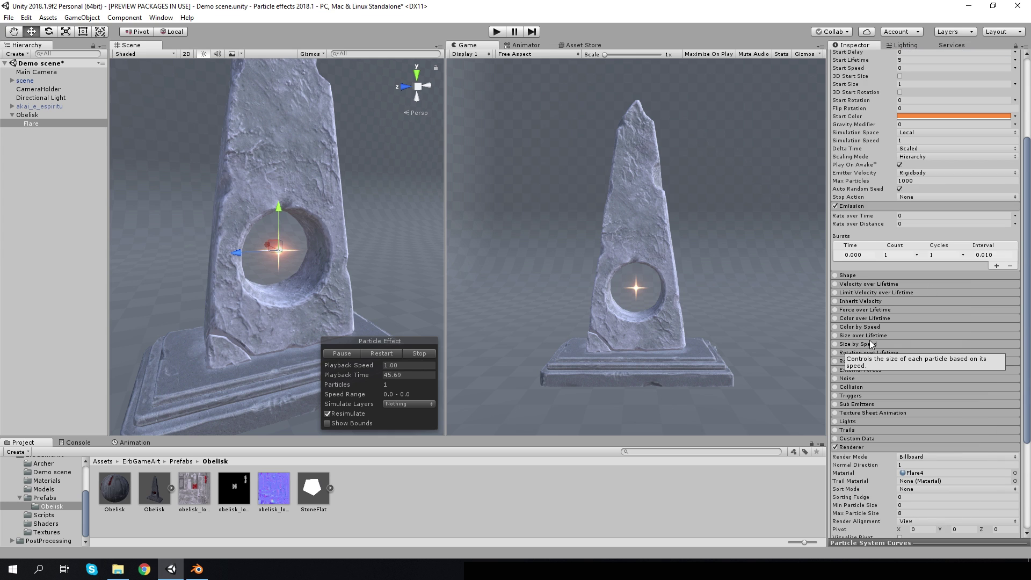
pyautogui.scroll(4, 916, 292)
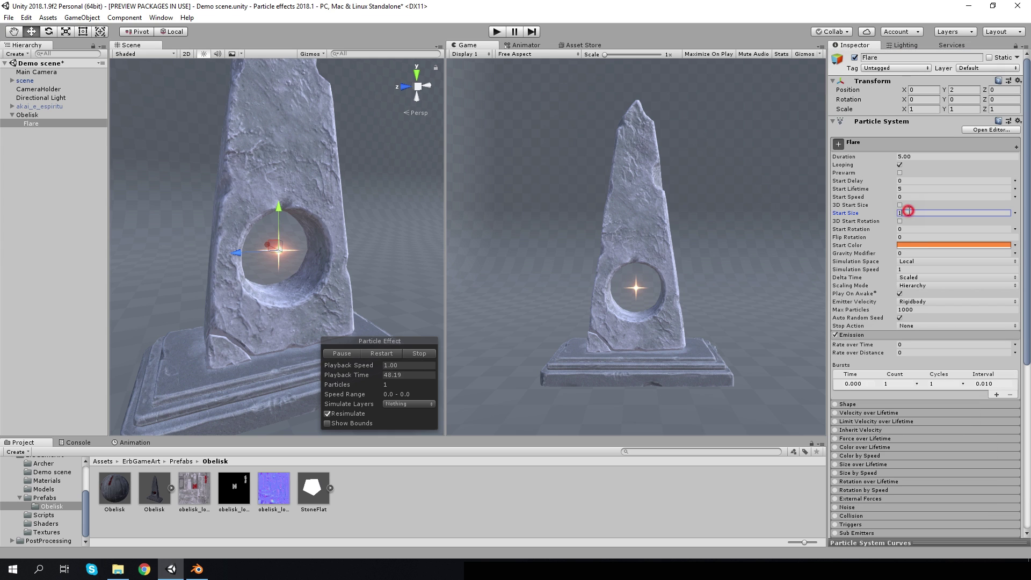
# Set Start Size 2.2, apply a noisy flicker Size over Lifetime curve, and set Start Lifetime 2
pyautogui.write('2')
pyautogui.press('Return')
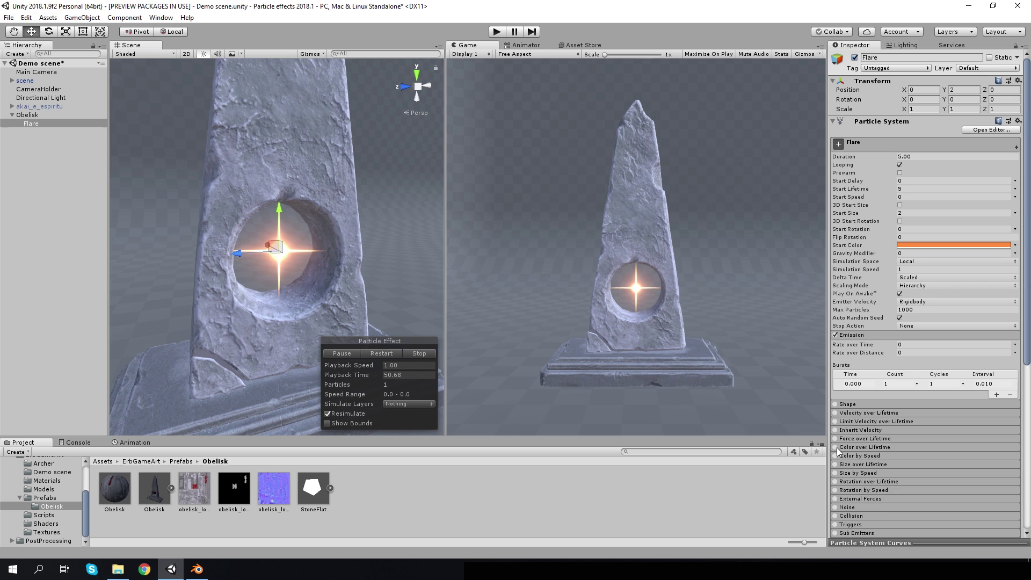
pyautogui.click(835, 464)
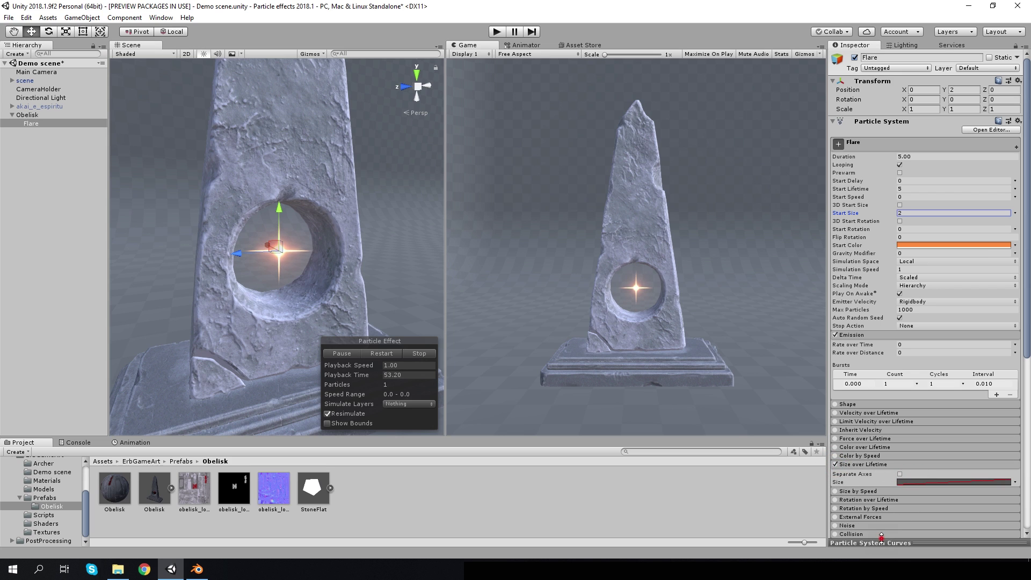
pyautogui.moveTo(881, 535); pyautogui.dragTo(881, 415)
pyautogui.click(839, 537)
pyautogui.click(1020, 500)
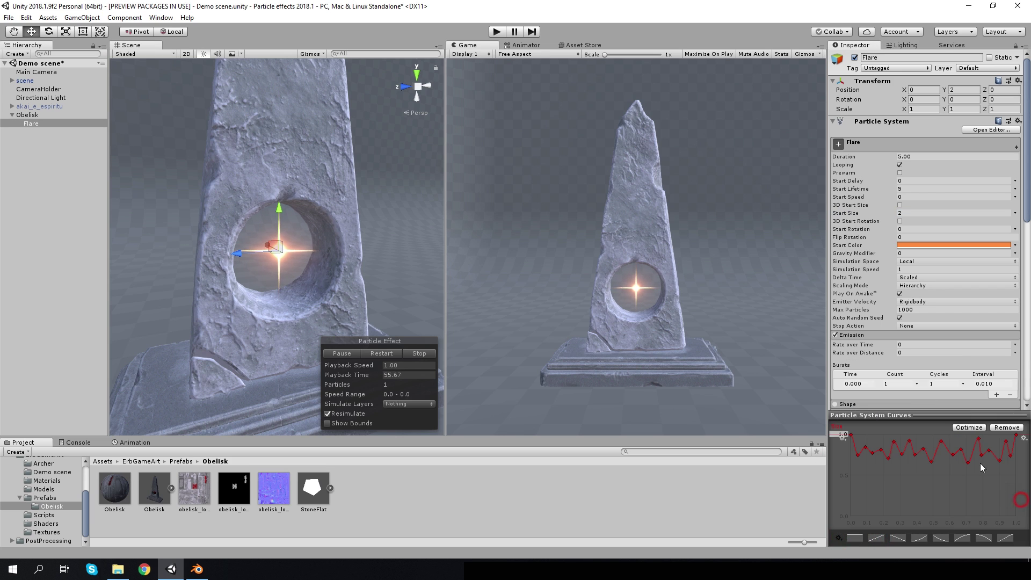
pyautogui.moveTo(944, 416); pyautogui.dragTo(945, 481)
pyautogui.write('.2')
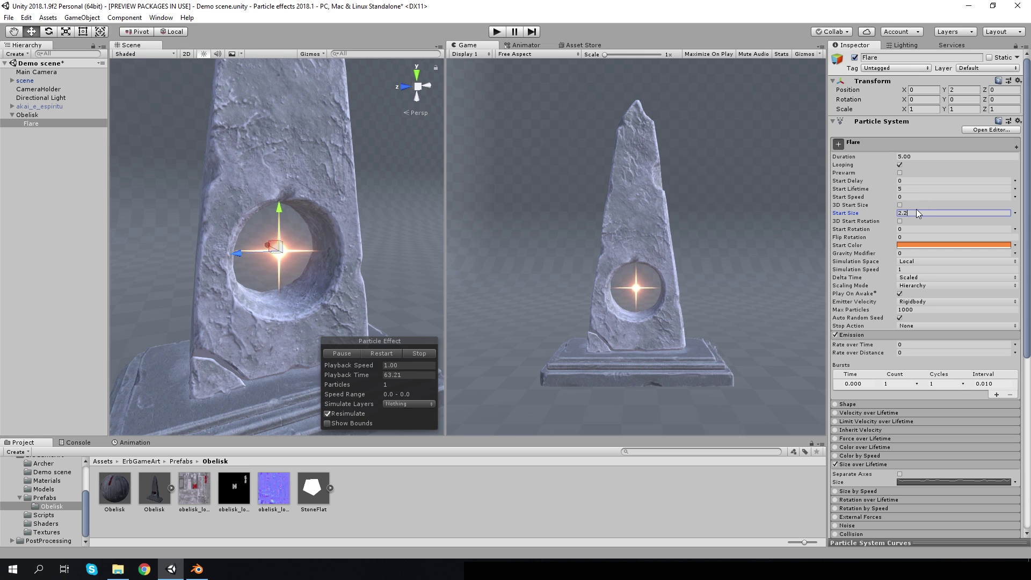
pyautogui.click(908, 188)
pyautogui.write('2')
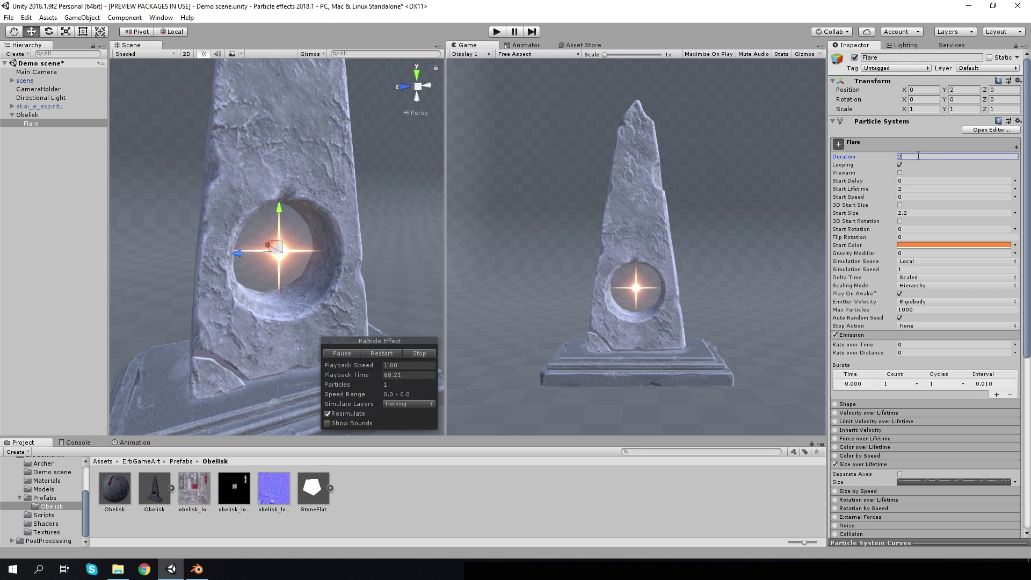
# Create a particle system as a child of Flare and rename it SubLight
pyautogui.rightClick(38, 128)
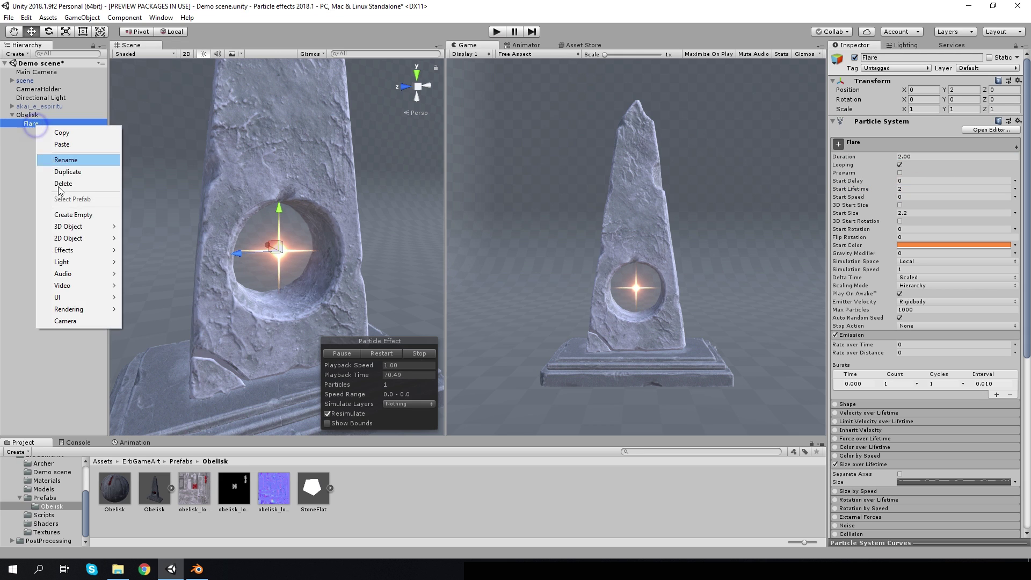
pyautogui.moveTo(81, 250)
pyautogui.click(161, 249)
pyautogui.rightClick(44, 136)
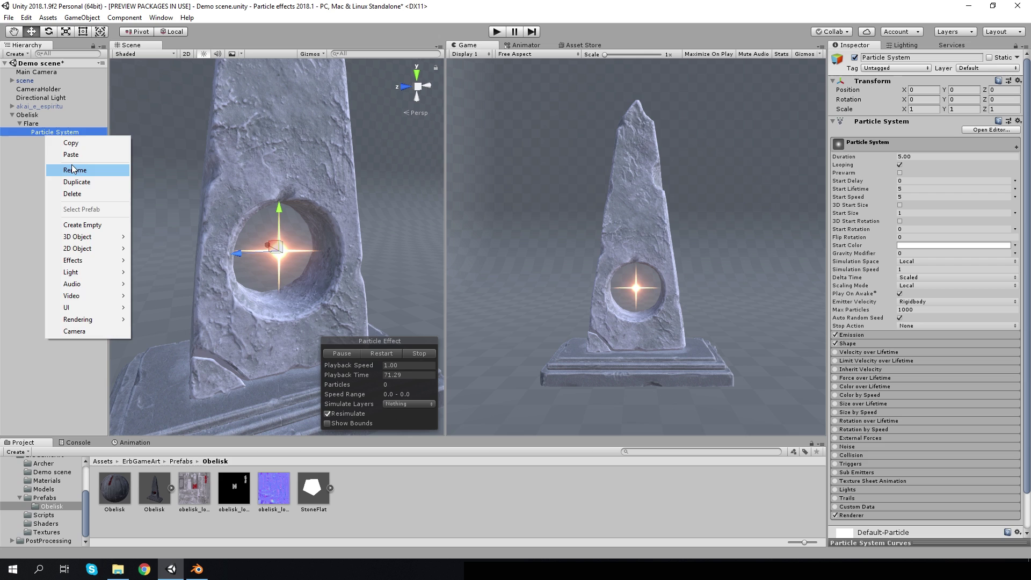
pyautogui.click(72, 165)
pyautogui.write('SUBI')
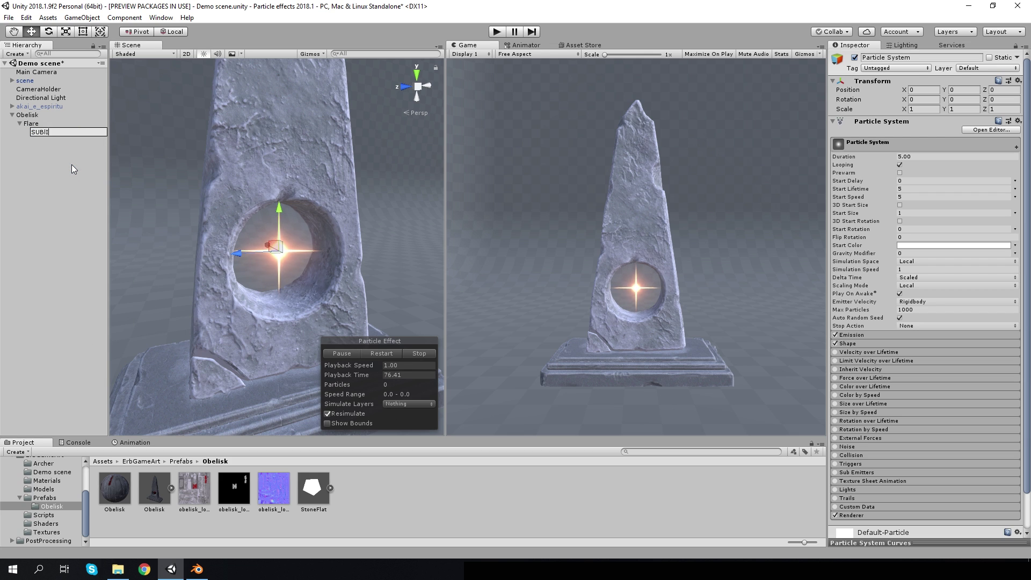
pyautogui.press('BackSpace')
pyautogui.press('BackSpace')
pyautogui.press('BackSpace')
pyautogui.write('ubLight')
pyautogui.press('Return')
pyautogui.scroll(-2, 923, 370)
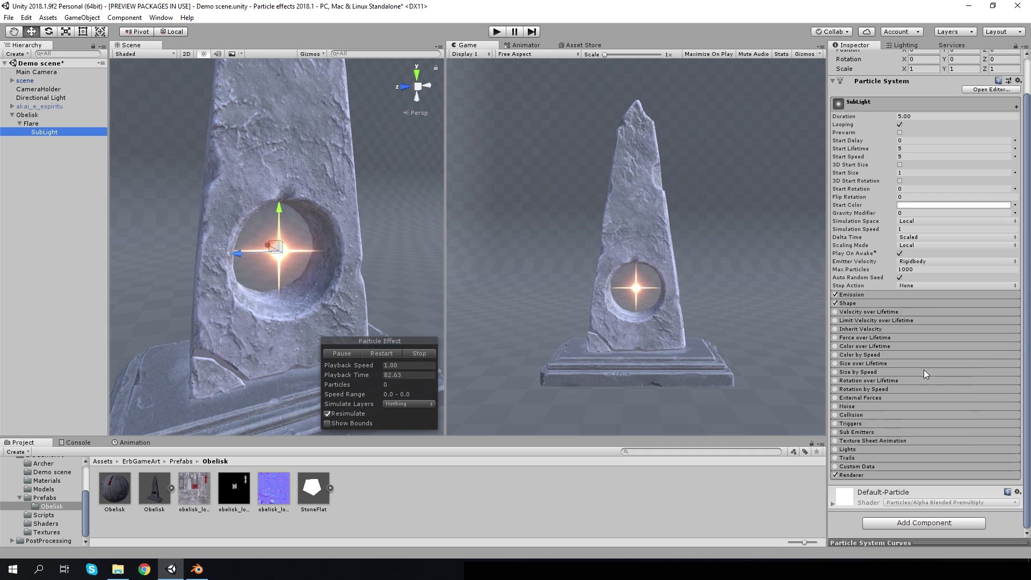
# Turn off SubLight's Shape module and set its Start Speed to 0
pyautogui.click(392, 354)
pyautogui.click(835, 303)
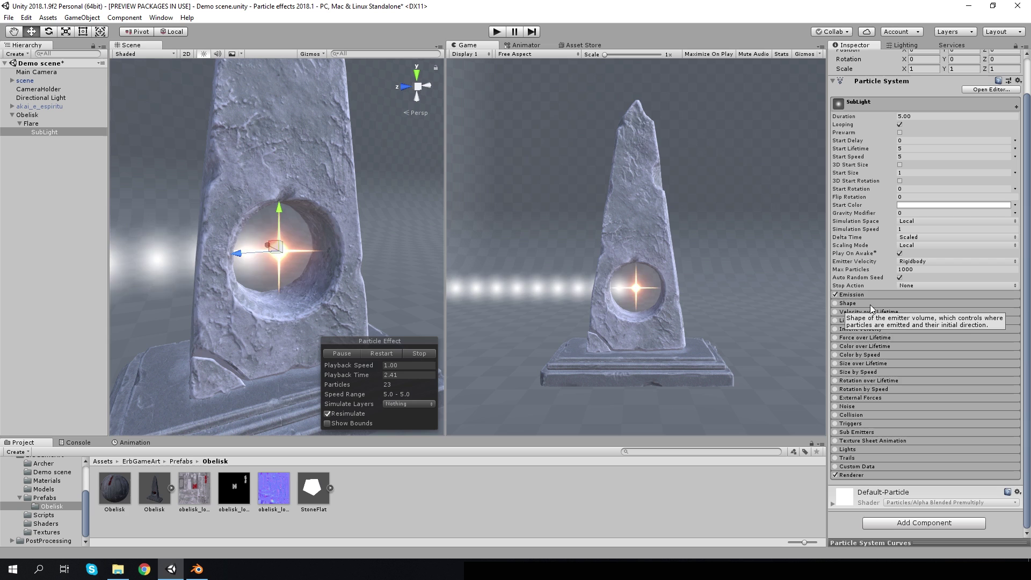
pyautogui.click(911, 156)
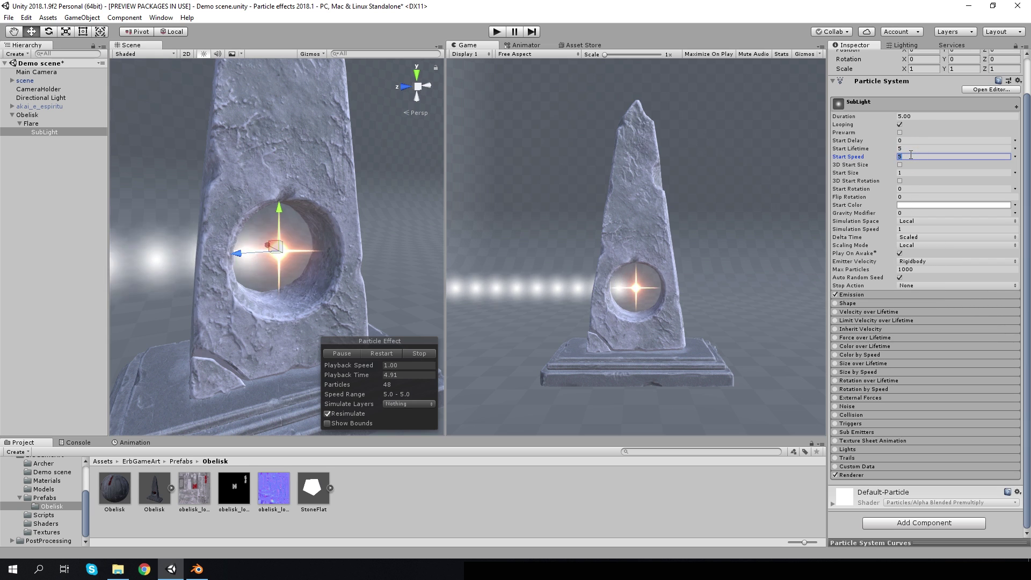
pyautogui.write('0')
# Assign the Circle8 material to SubLight's Renderer
pyautogui.click(854, 474)
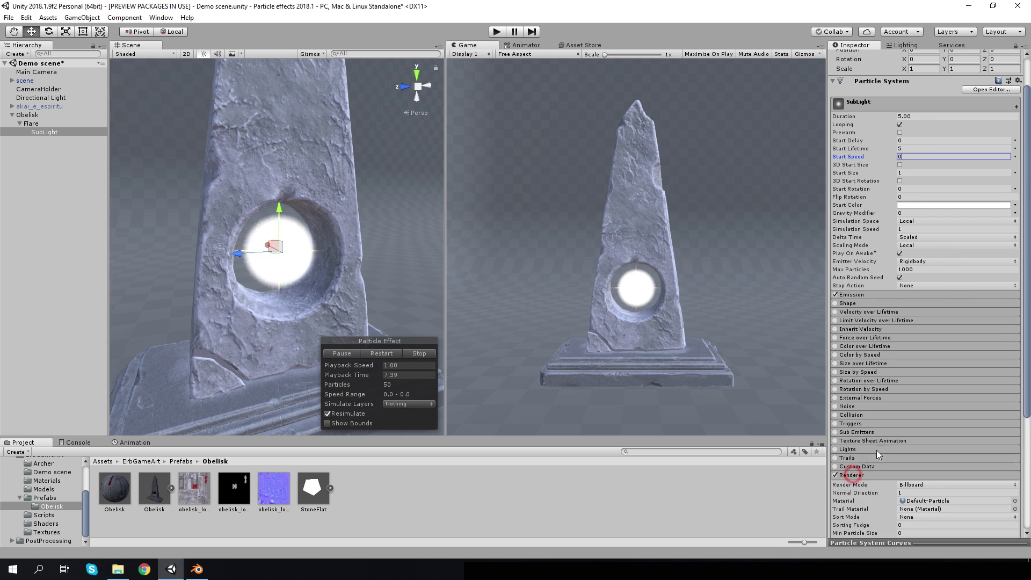
pyautogui.scroll(-5, 920, 365)
pyautogui.click(1014, 340)
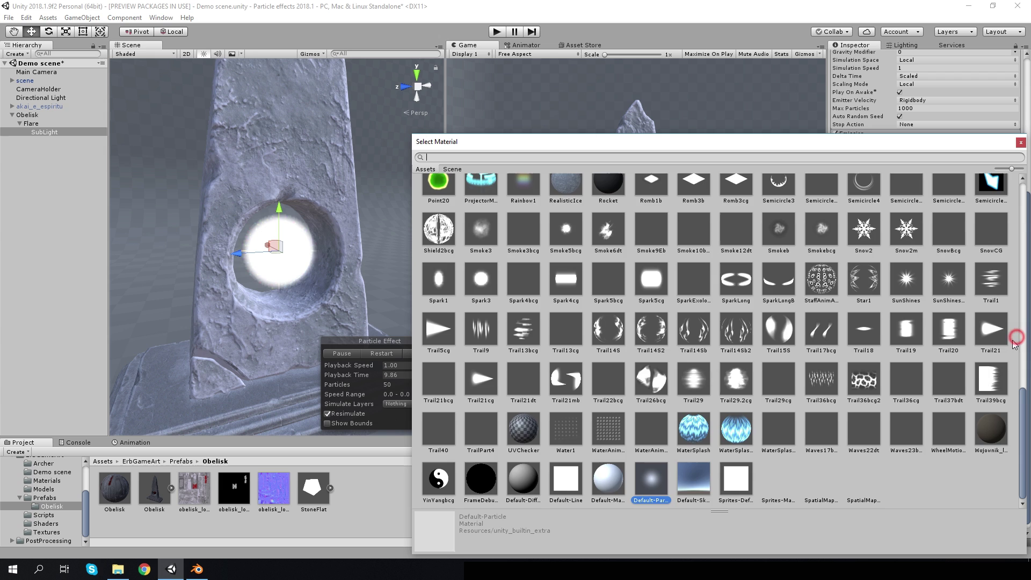
pyautogui.click(481, 249)
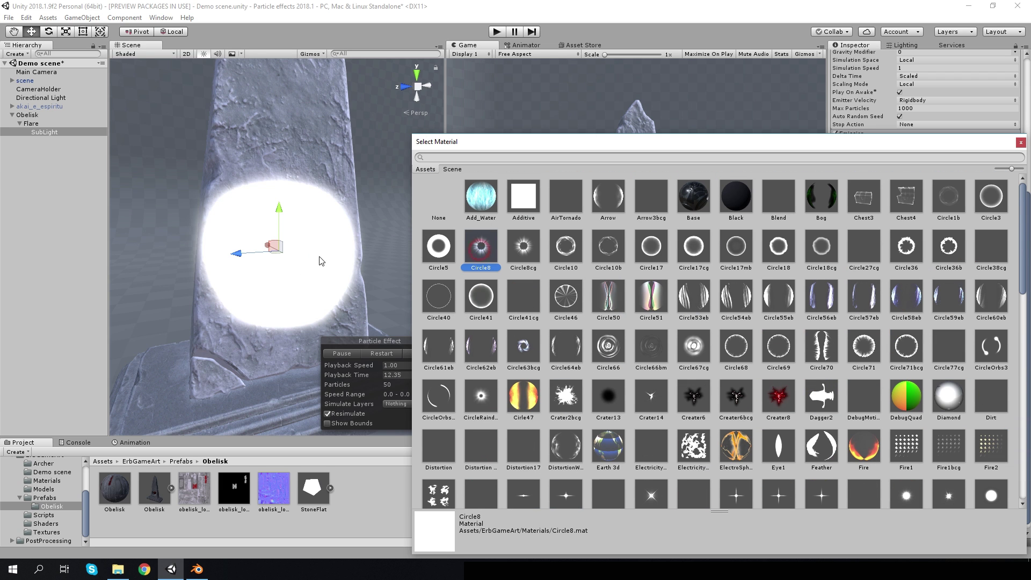
pyautogui.click(33, 136)
pyautogui.click(61, 200)
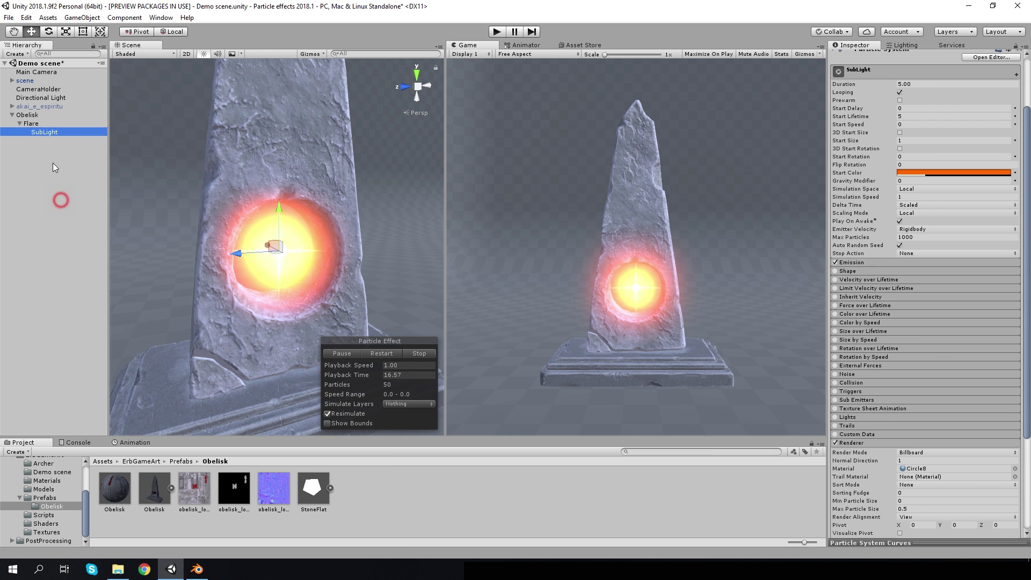
# Make Start Size random between 2 and 3, with Start Lifetime 0.7 and Duration 1
pyautogui.click(1015, 140)
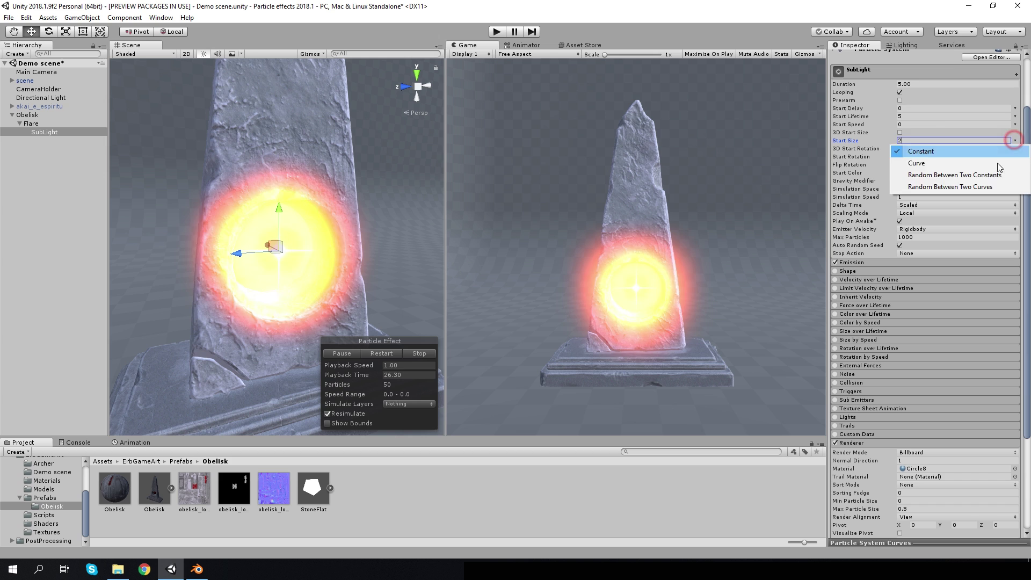
pyautogui.click(913, 173)
pyautogui.click(915, 116)
pyautogui.write('0.7')
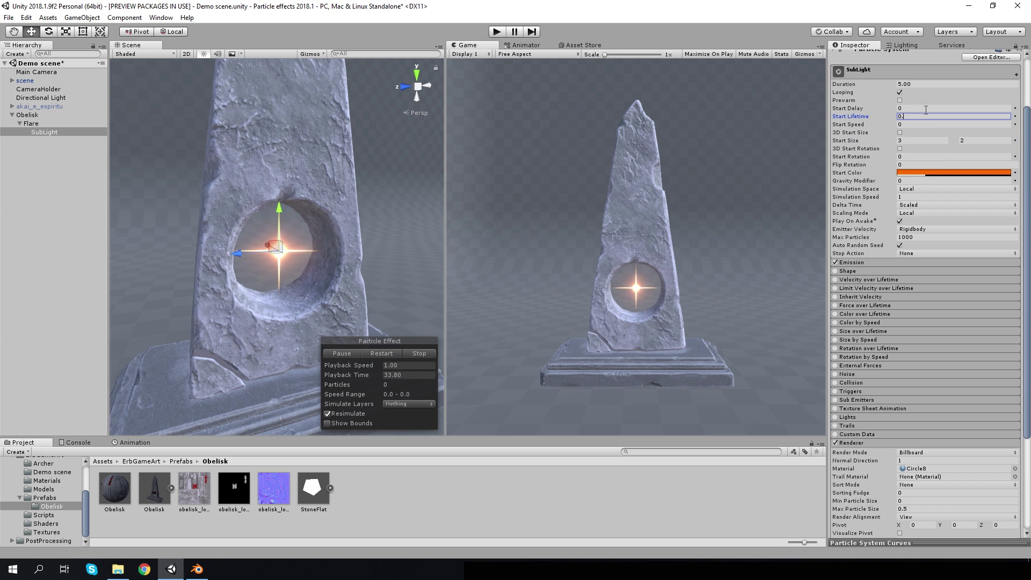
pyautogui.click(917, 83)
pyautogui.write('1')
# Set Rate over Time to 7 and enable Size over Lifetime
pyautogui.click(853, 263)
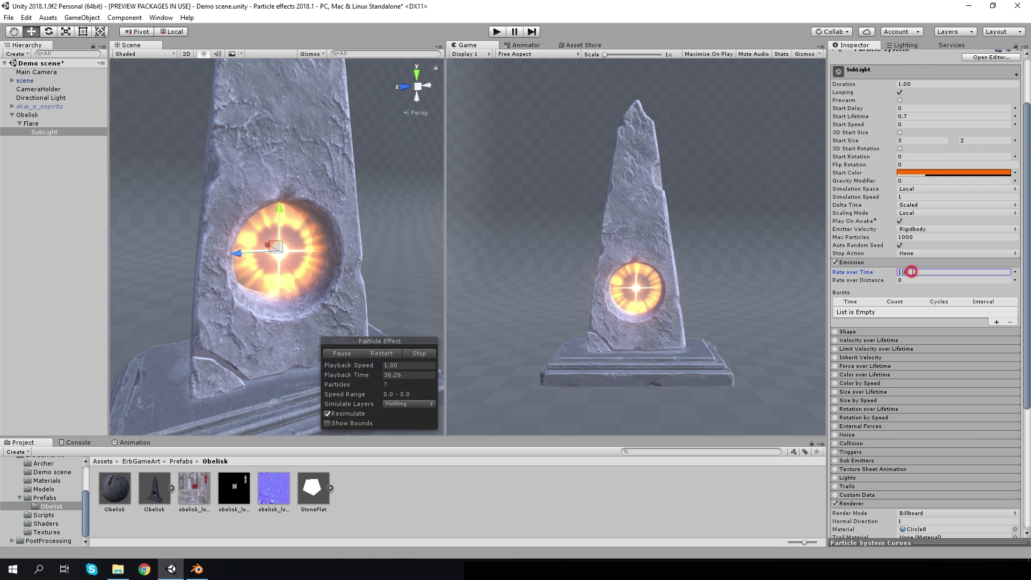
pyautogui.write('7')
pyautogui.scroll(-4, 834, 297)
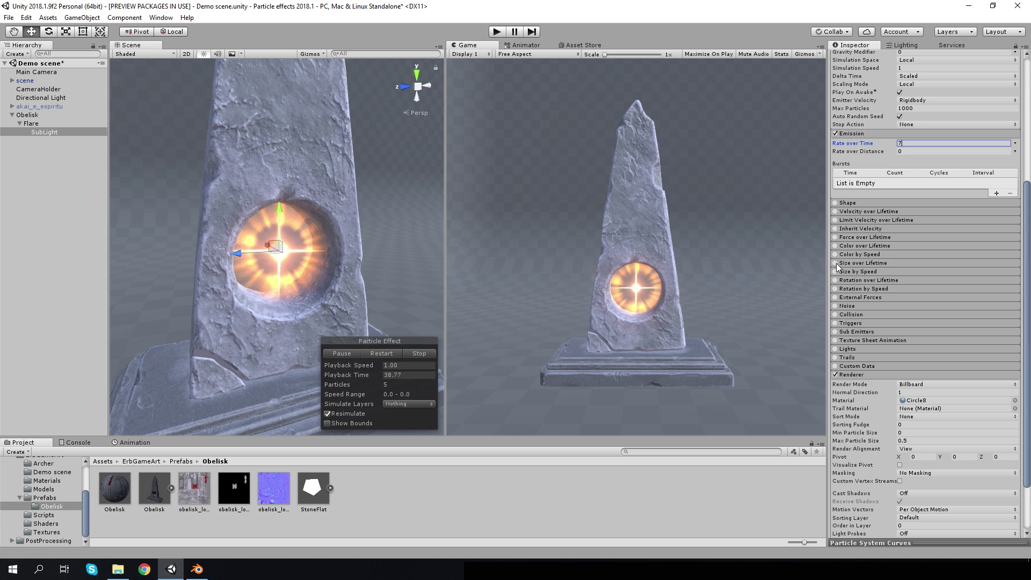
pyautogui.click(857, 263)
# Apply a preset curve to SubLight's Size over Lifetime
pyautogui.click(921, 286)
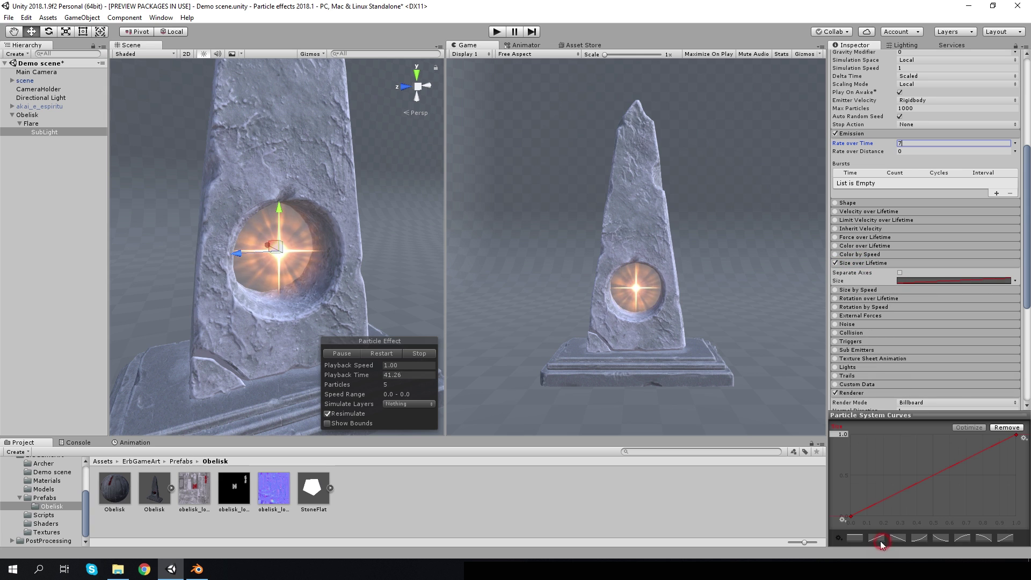
pyautogui.click(843, 537)
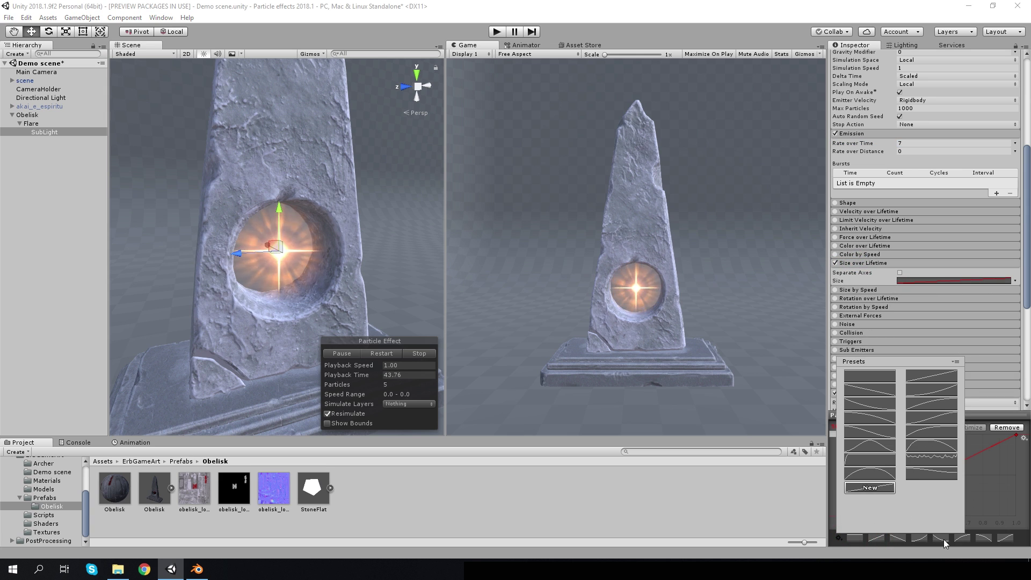
pyautogui.click(964, 539)
pyautogui.click(920, 280)
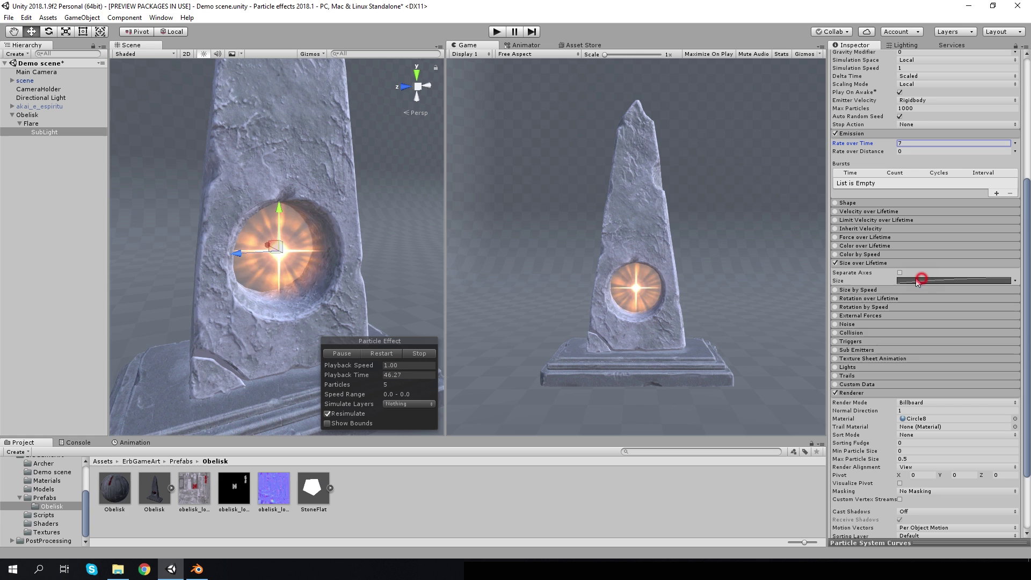
# Enable Color over Lifetime with a gradient fading to fully transparent
pyautogui.click(856, 246)
pyautogui.click(928, 256)
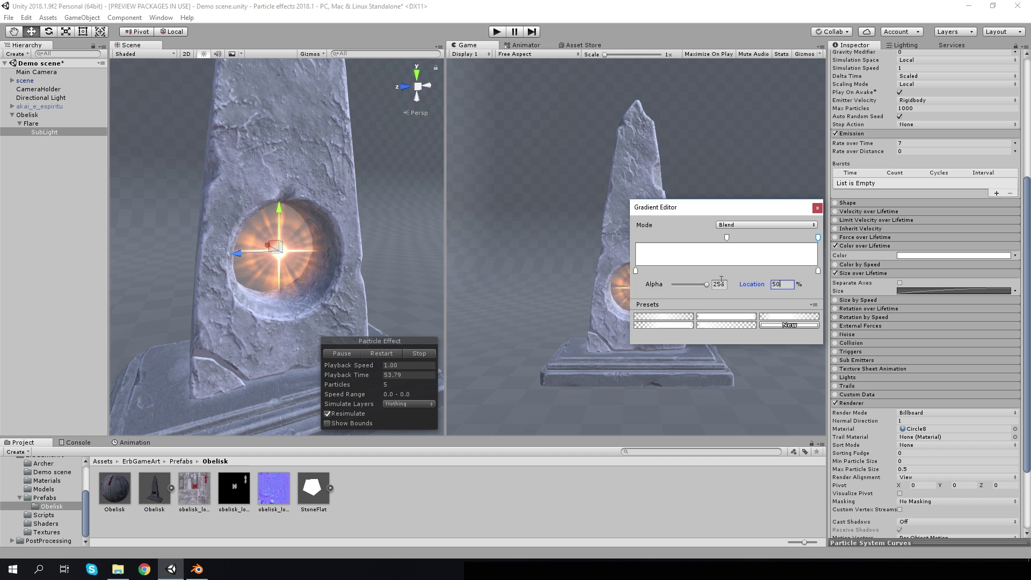
pyautogui.moveTo(702, 284); pyautogui.dragTo(639, 289)
pyautogui.click(818, 207)
# Randomize Start Rotation and spin particles randomly between -45 and 45 over lifetime
pyautogui.scroll(5, 969, 225)
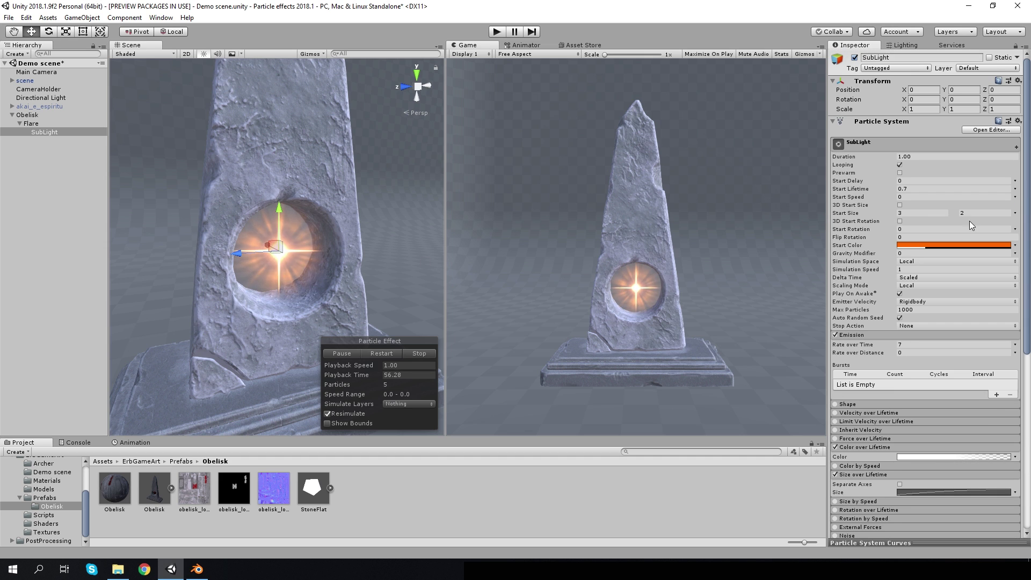
pyautogui.click(1015, 229)
pyautogui.click(950, 259)
pyautogui.scroll(-3, 930, 382)
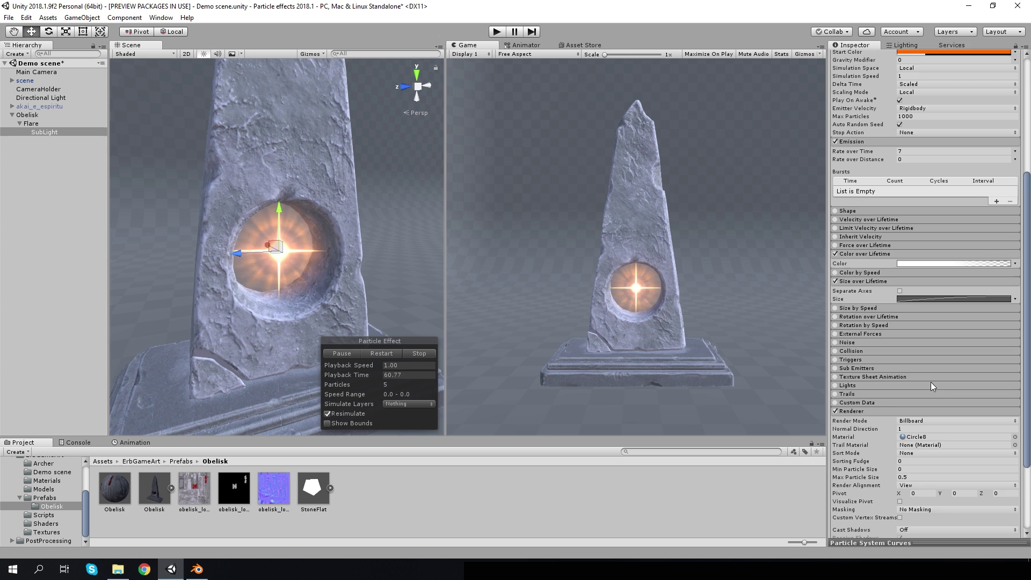
pyautogui.scroll(-2, 930, 382)
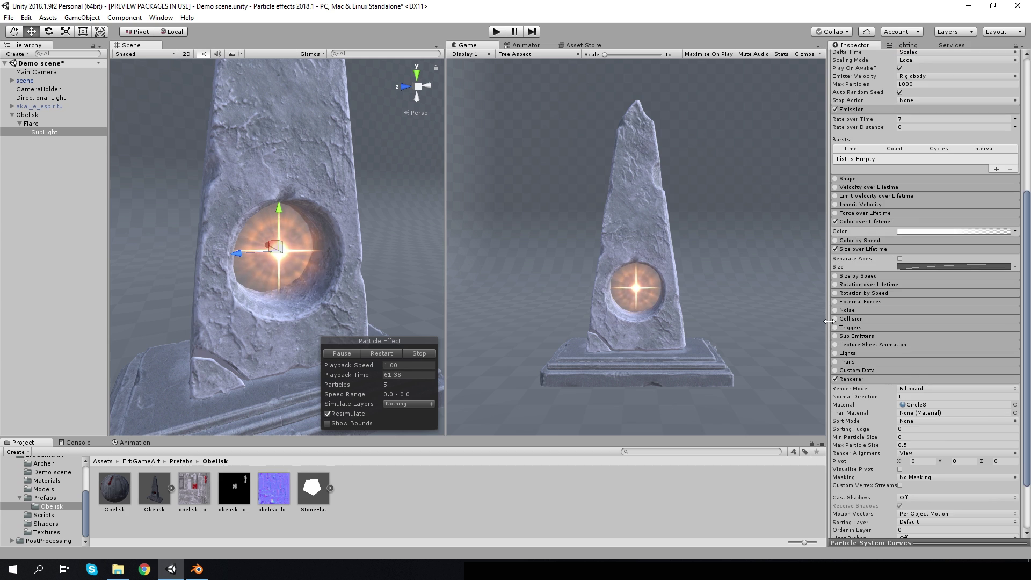
pyautogui.click(836, 285)
pyautogui.click(1014, 303)
pyautogui.click(967, 328)
pyautogui.click(924, 301)
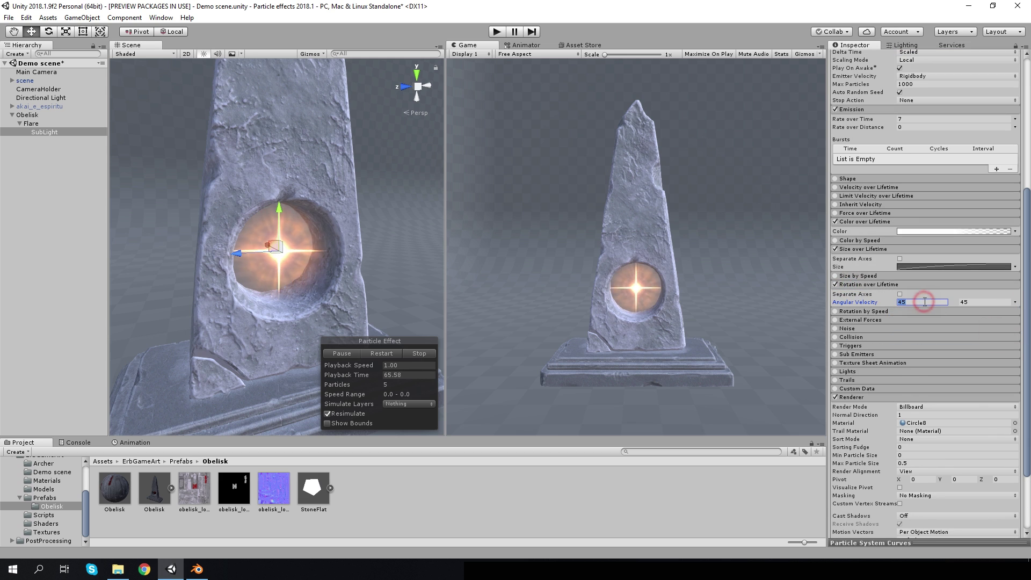
pyautogui.click(864, 285)
pyautogui.scroll(-2, 911, 363)
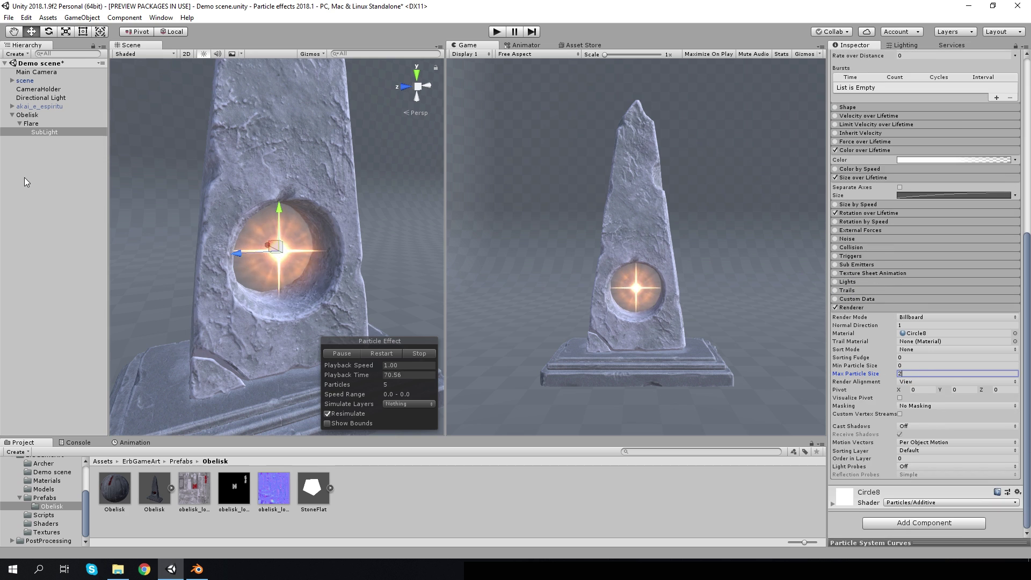
# Create a particle system under Flare named SmallFlares
pyautogui.rightClick(29, 125)
pyautogui.moveTo(71, 228)
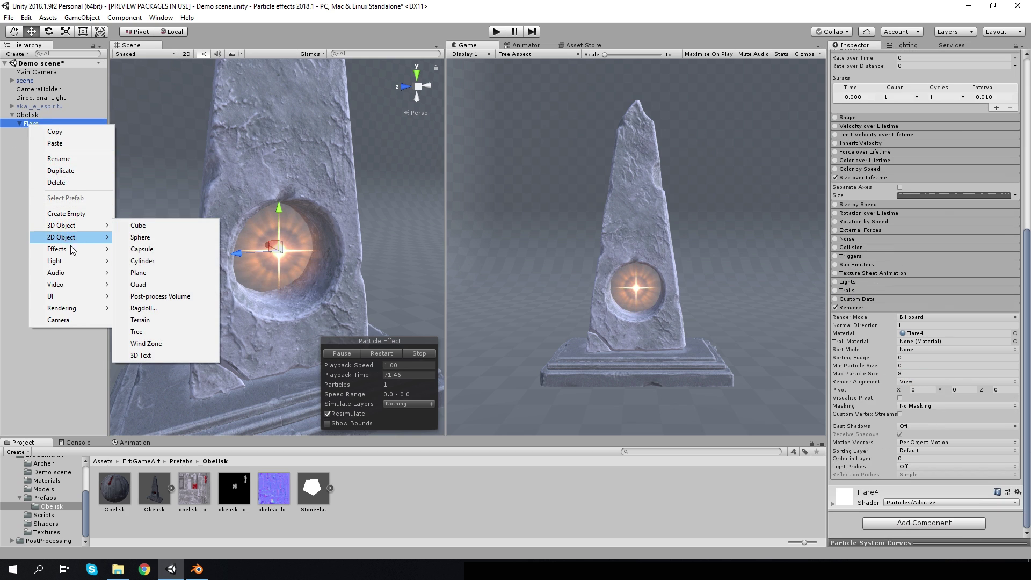
pyautogui.moveTo(73, 250)
pyautogui.click(161, 249)
pyautogui.rightClick(40, 141)
pyautogui.click(67, 177)
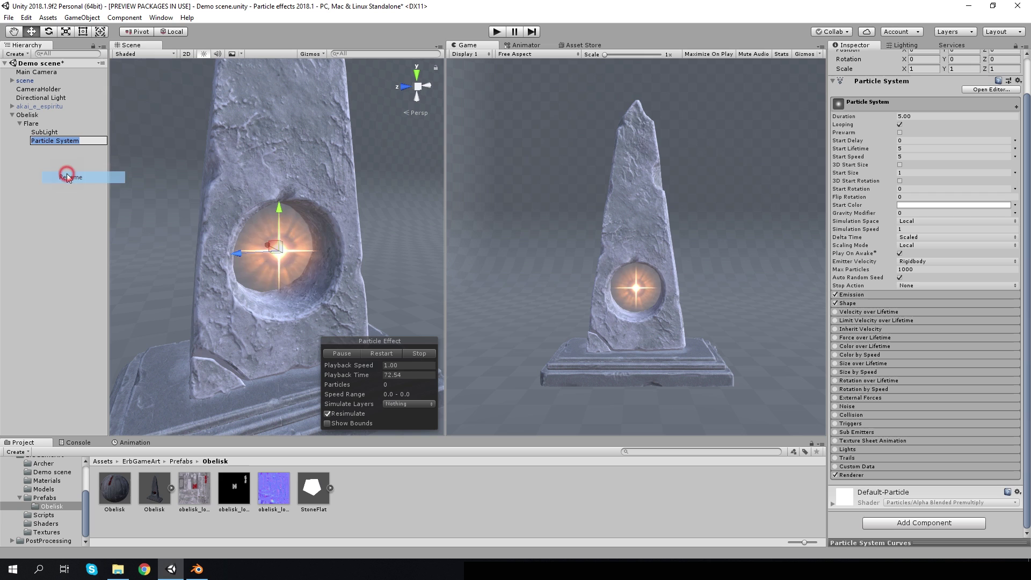
pyautogui.write('SmallF')
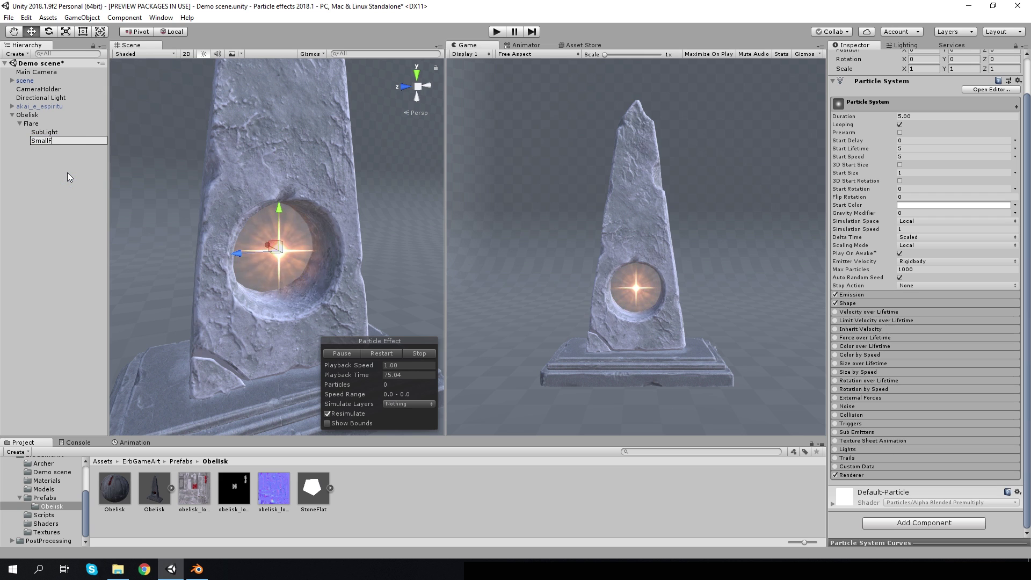
pyautogui.write('lares')
pyautogui.click(56, 184)
pyautogui.click(63, 140)
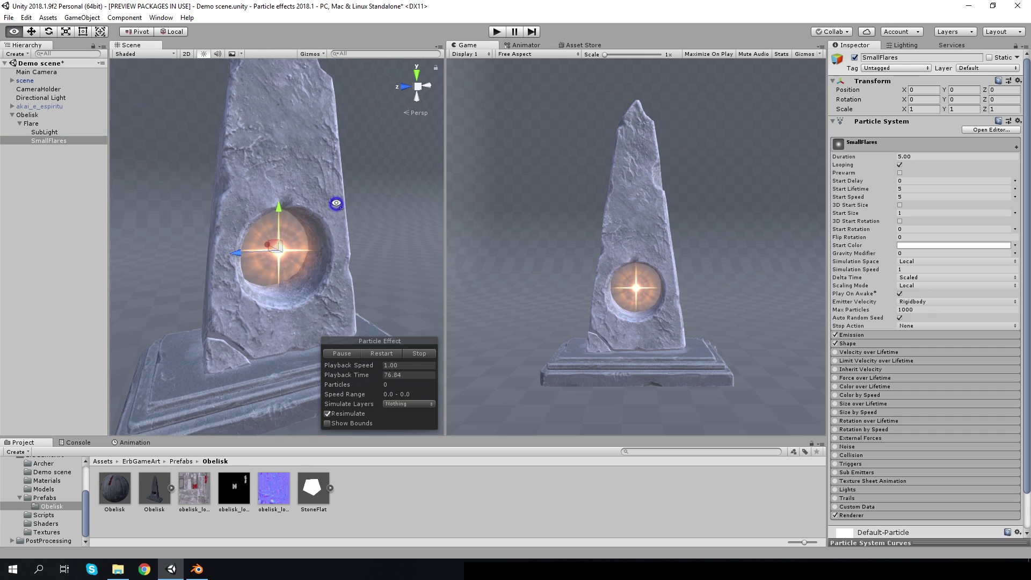
# Set the SmallFlares emitter shape radius to 0
pyautogui.scroll(-3, 975, 415)
pyautogui.click(851, 474)
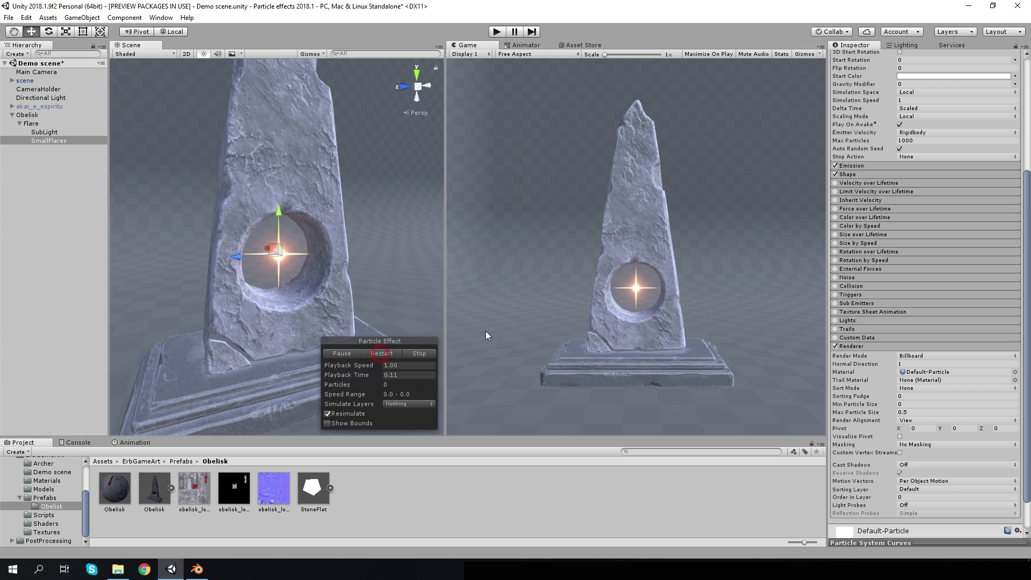
pyautogui.scroll(3, 873, 298)
pyautogui.click(848, 302)
pyautogui.click(924, 313)
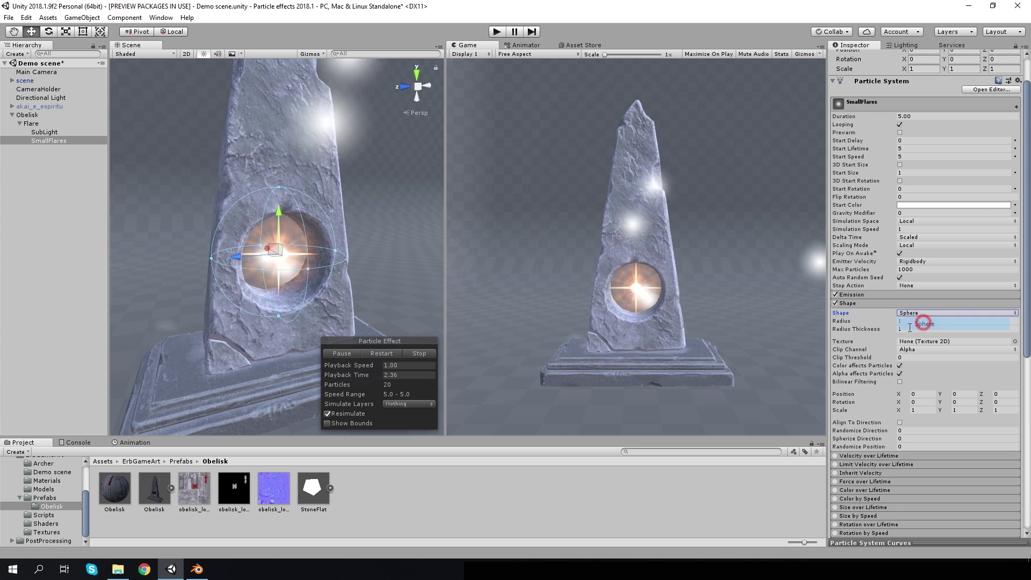
pyautogui.click(913, 321)
pyautogui.write('0')
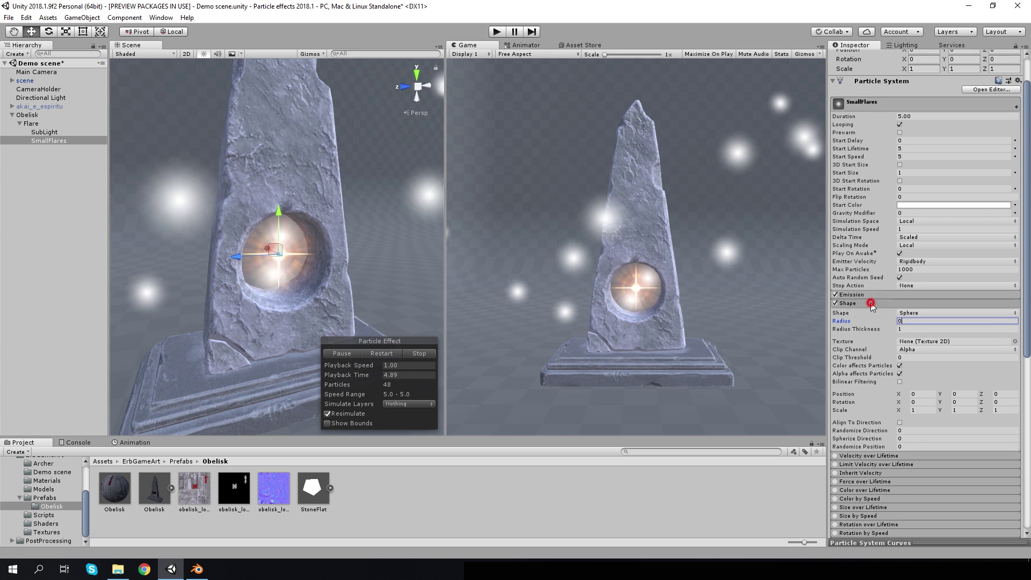
pyautogui.click(870, 303)
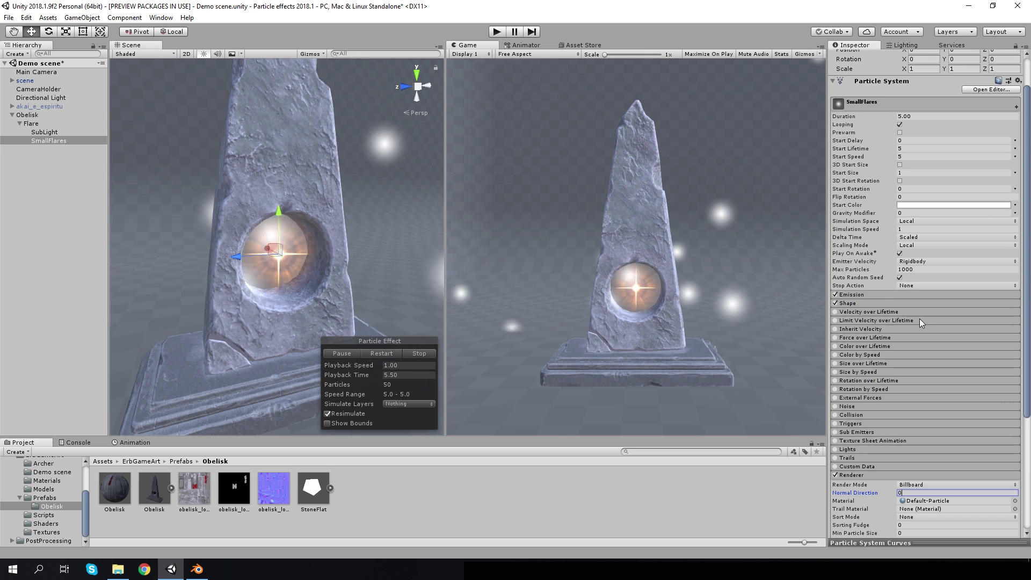
# Set the emission rate to 20 per second and bring up the Renderer material choices
pyautogui.click(880, 295)
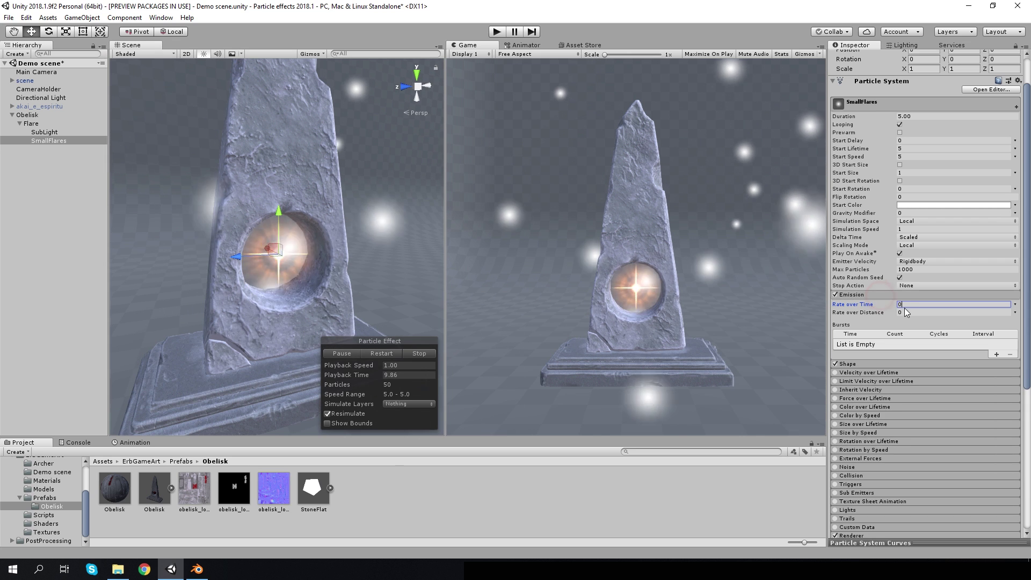
pyautogui.click(907, 304)
pyautogui.write('20')
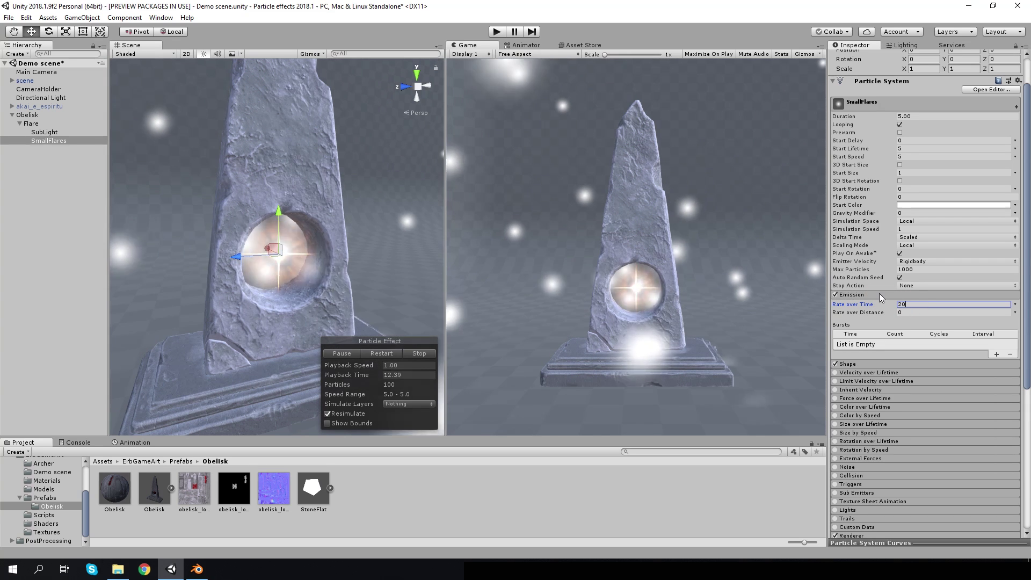
pyautogui.click(880, 295)
pyautogui.scroll(-5, 930, 350)
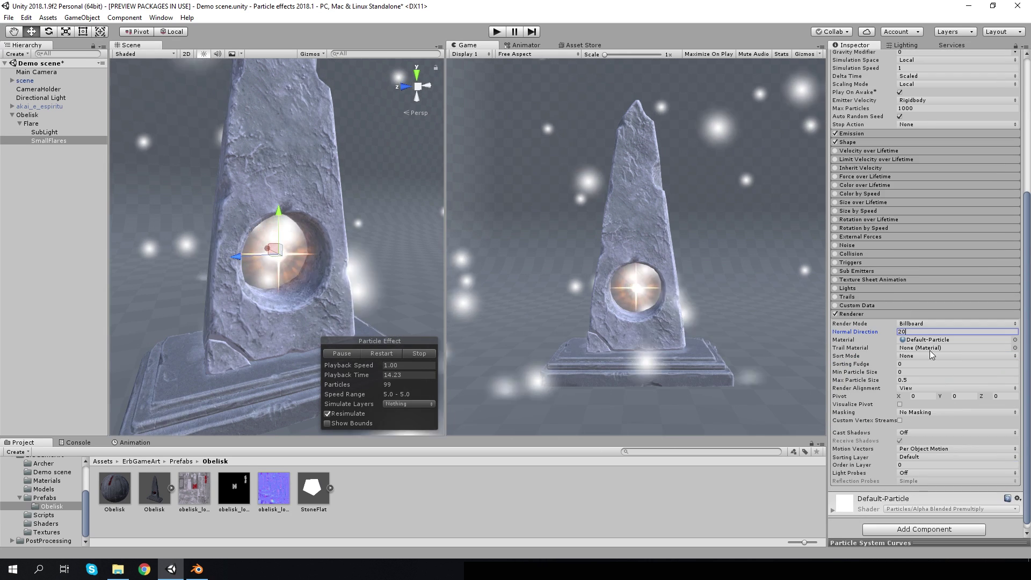
pyautogui.click(1014, 340)
pyautogui.scroll(-5, 713, 322)
# Assign the Flare2 material to SmallFlares
pyautogui.scroll(2, 677, 338)
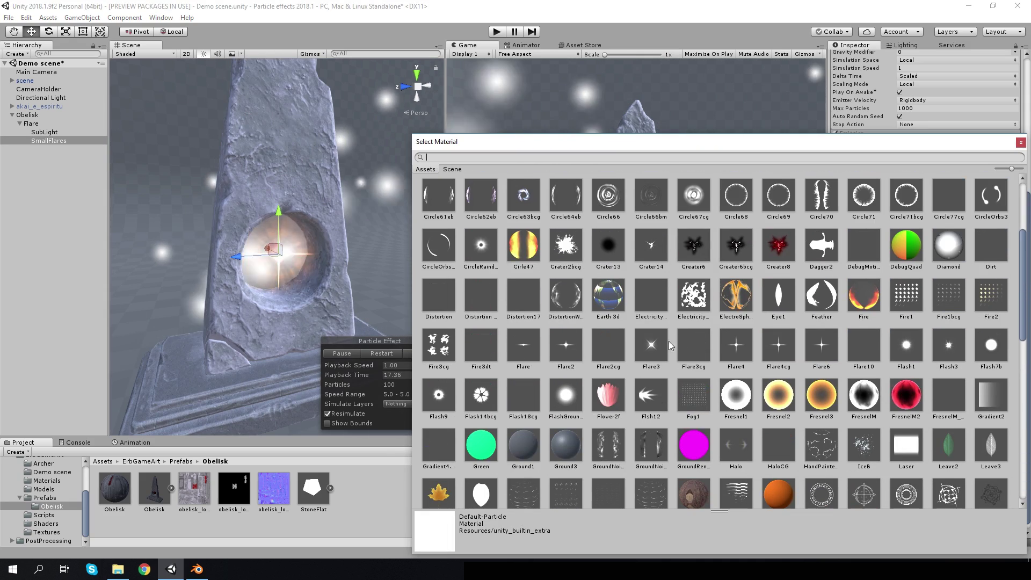
pyautogui.click(566, 346)
pyautogui.click(1020, 142)
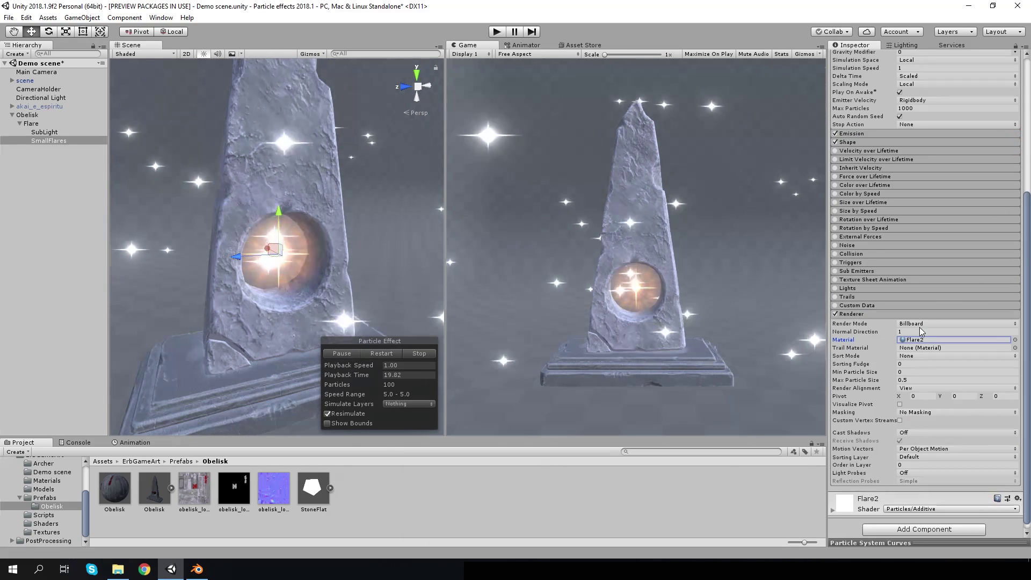
# Inspect the Flare2 material and view its texture in an image viewer
pyautogui.click(922, 339)
pyautogui.doubleClick(922, 339)
pyautogui.click(1001, 116)
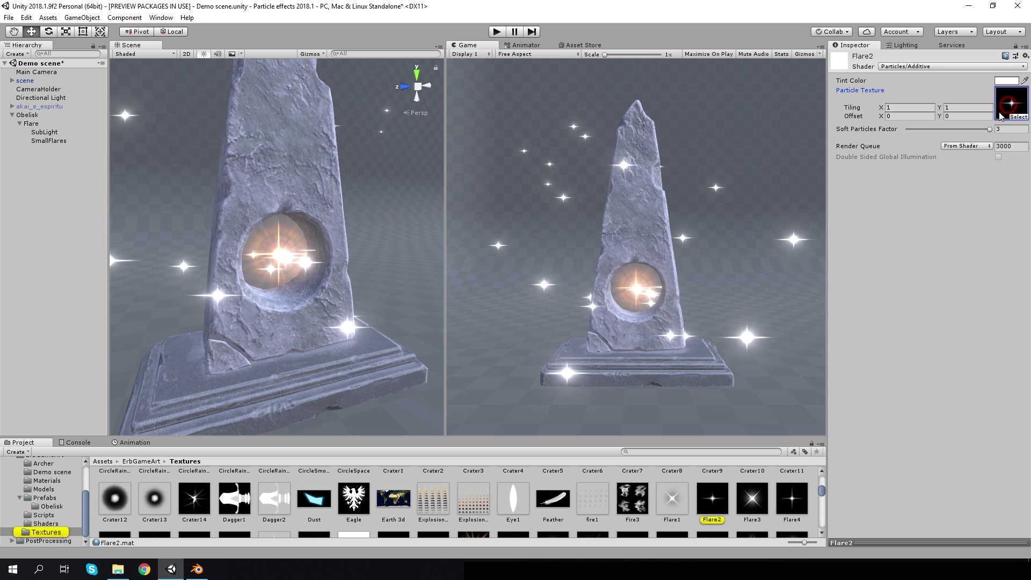
pyautogui.doubleClick(720, 494)
pyautogui.click(1017, 5)
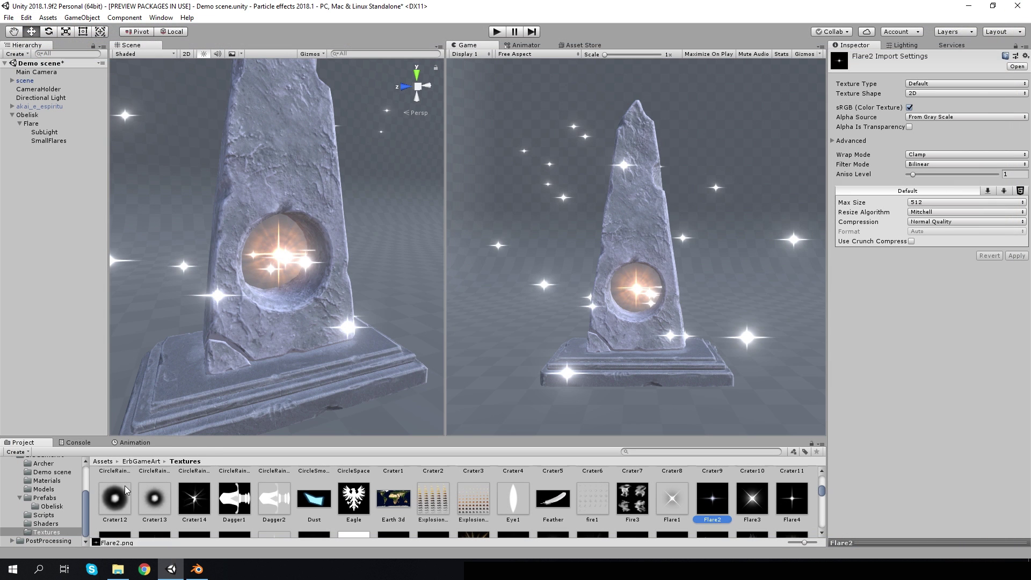
# Render SmallFlares particles as Stretched Billboard with a Speed Scale of 1.2
pyautogui.click(52, 506)
pyautogui.click(38, 140)
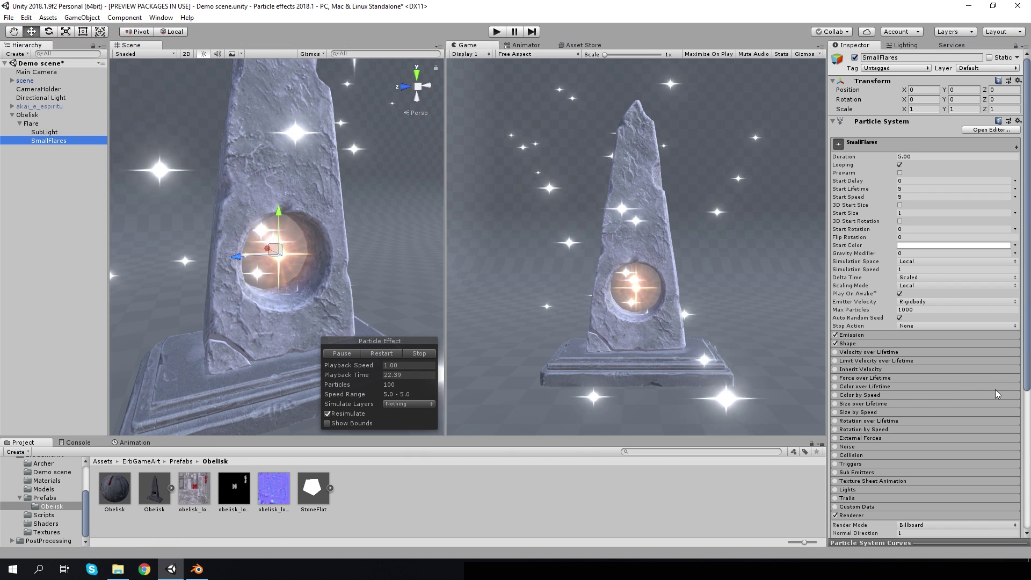
pyautogui.scroll(-10, 924, 268)
pyautogui.click(936, 364)
pyautogui.click(936, 386)
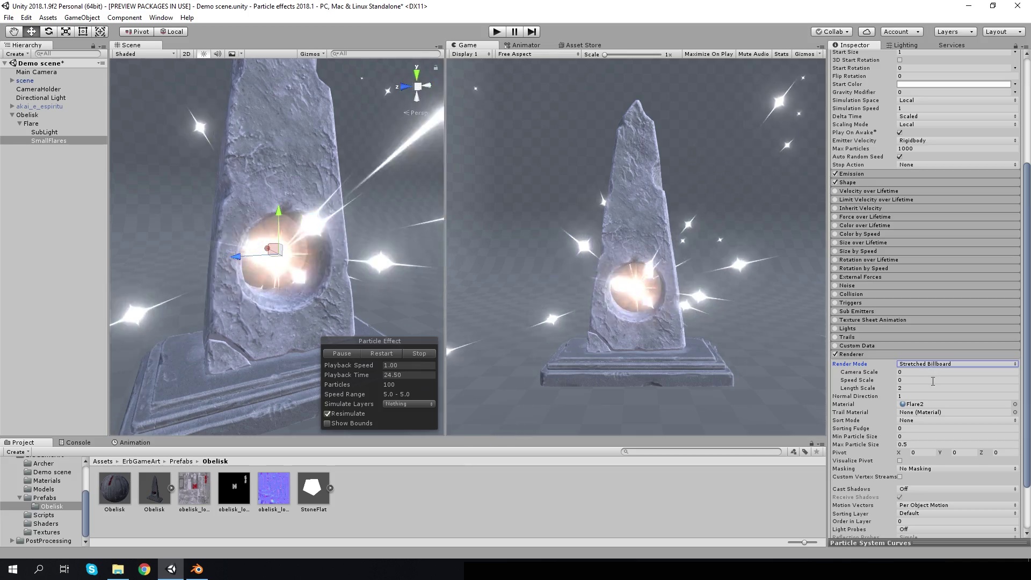
pyautogui.click(908, 380)
pyautogui.write('1.2')
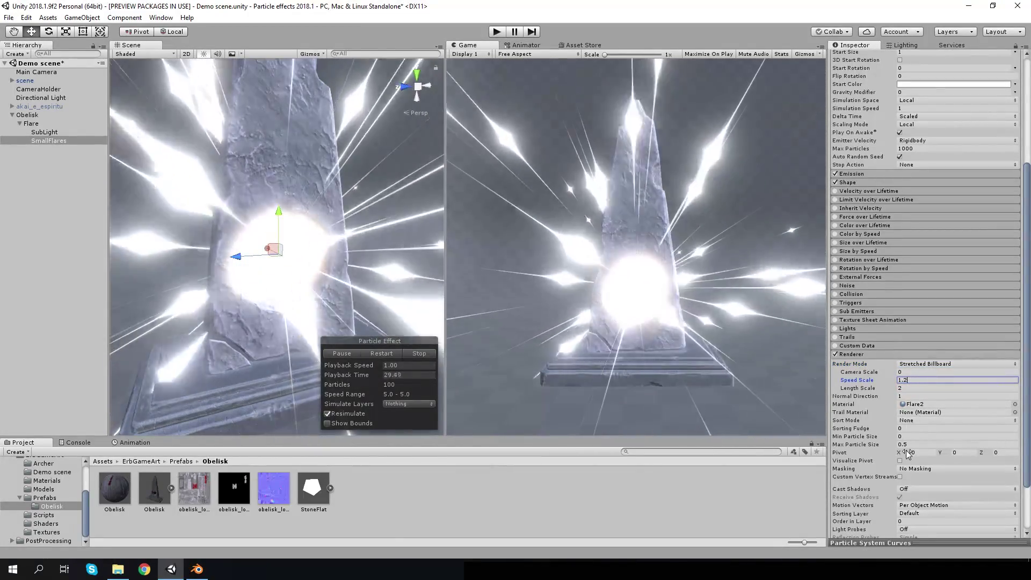
pyautogui.scroll(5, 917, 277)
pyautogui.click(918, 245)
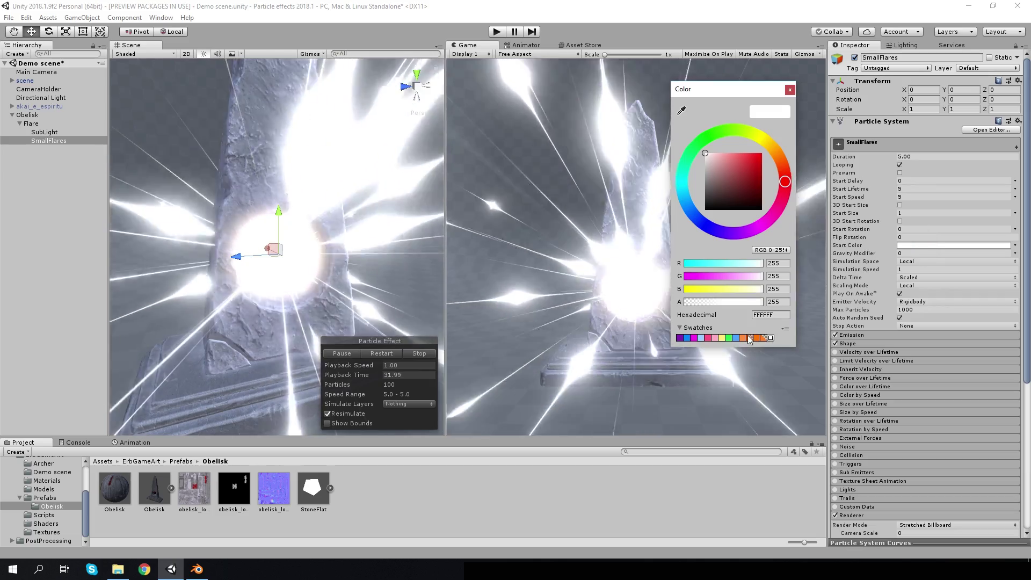
# Make the SmallFlares particles orange and shrink them over their lifetime
pyautogui.click(759, 337)
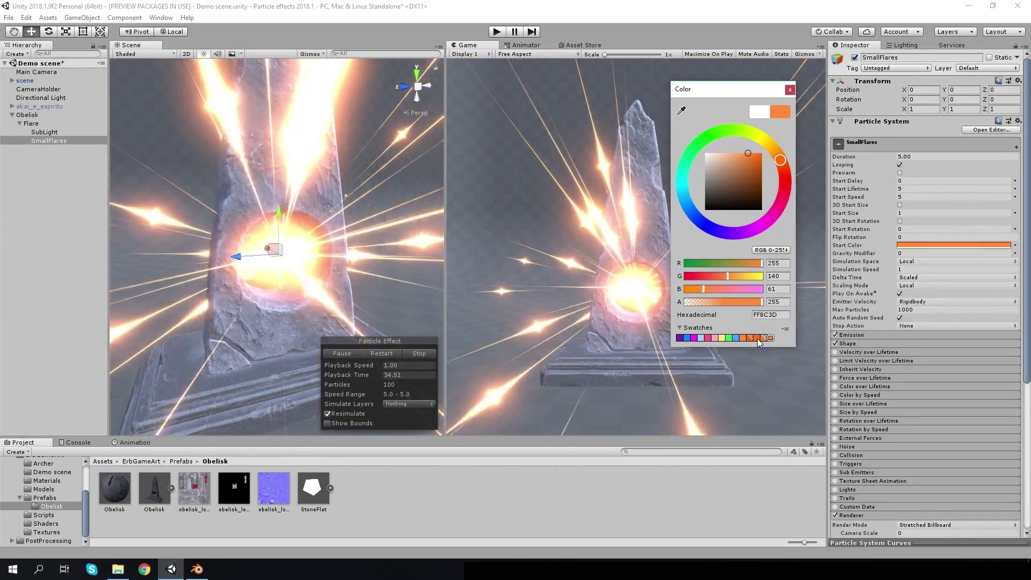
pyautogui.click(790, 89)
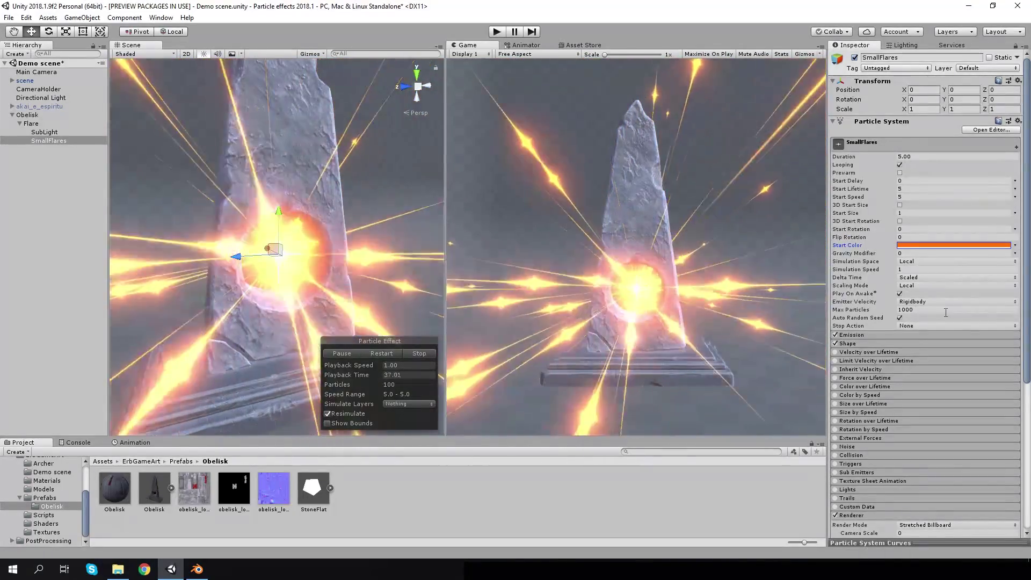
pyautogui.click(859, 403)
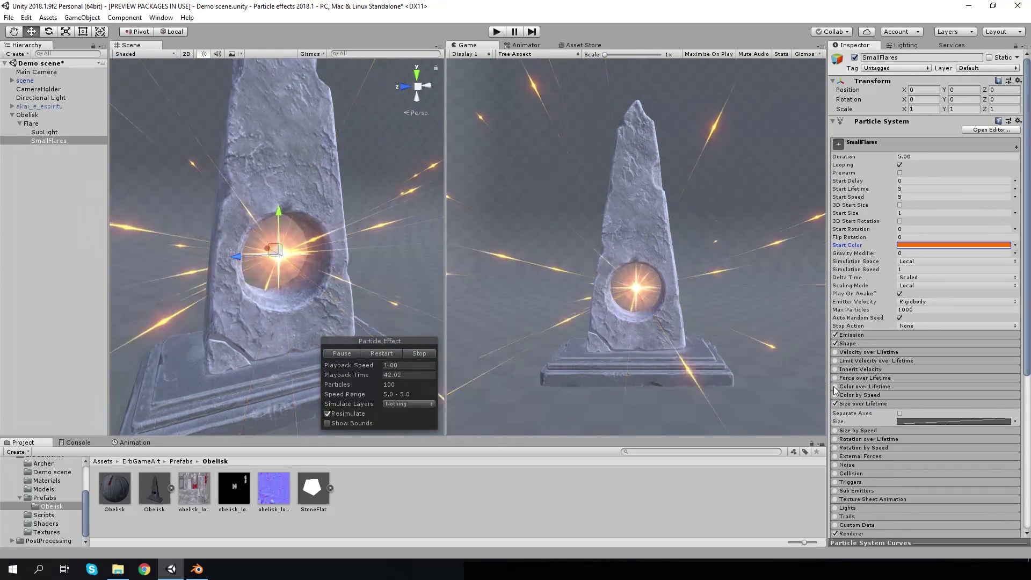
# Set Start Lifetime to 1 and fade particles out with a Colour over Lifetime gradient
pyautogui.click(911, 188)
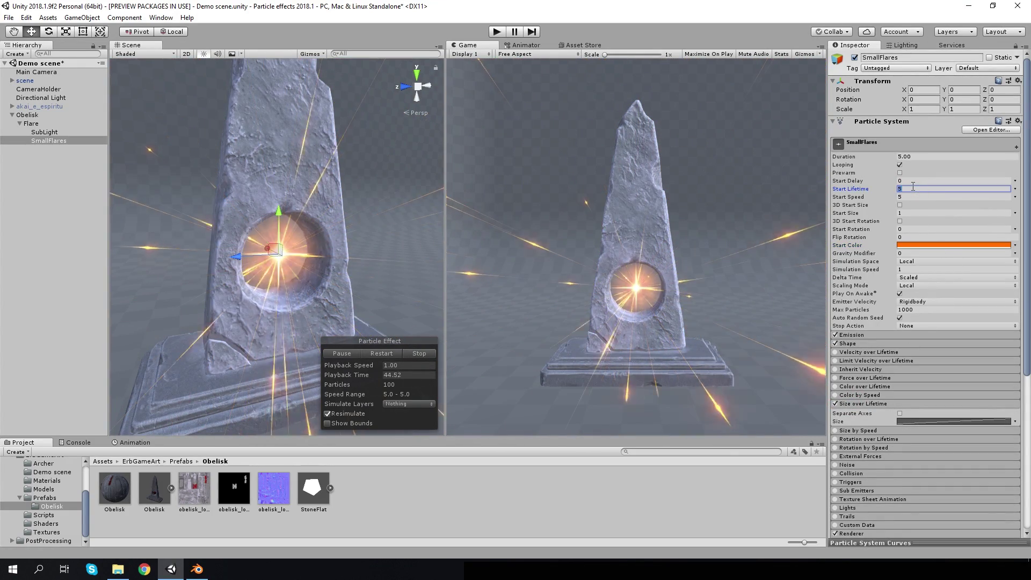
pyautogui.write('1')
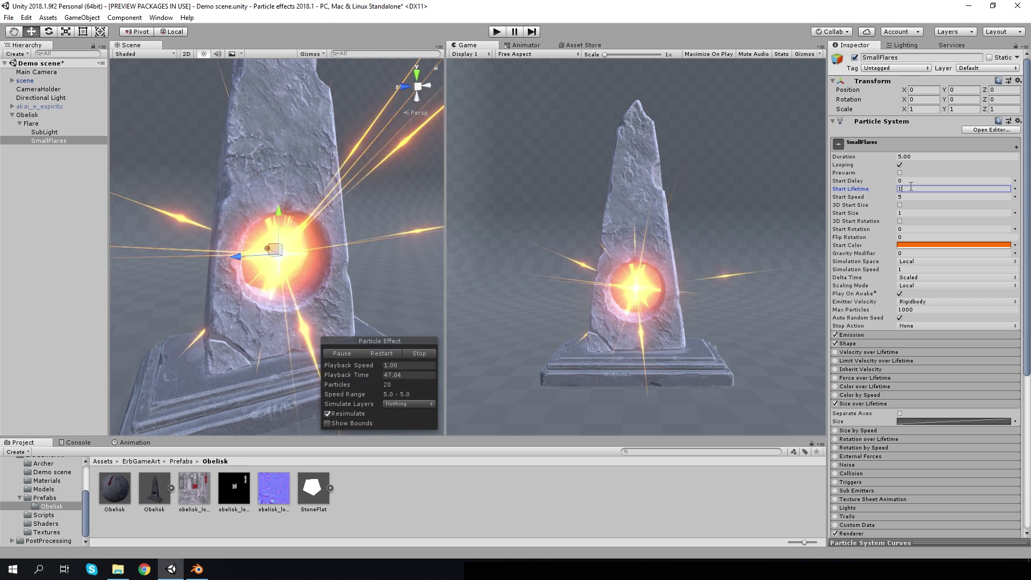
pyautogui.click(836, 386)
pyautogui.click(922, 396)
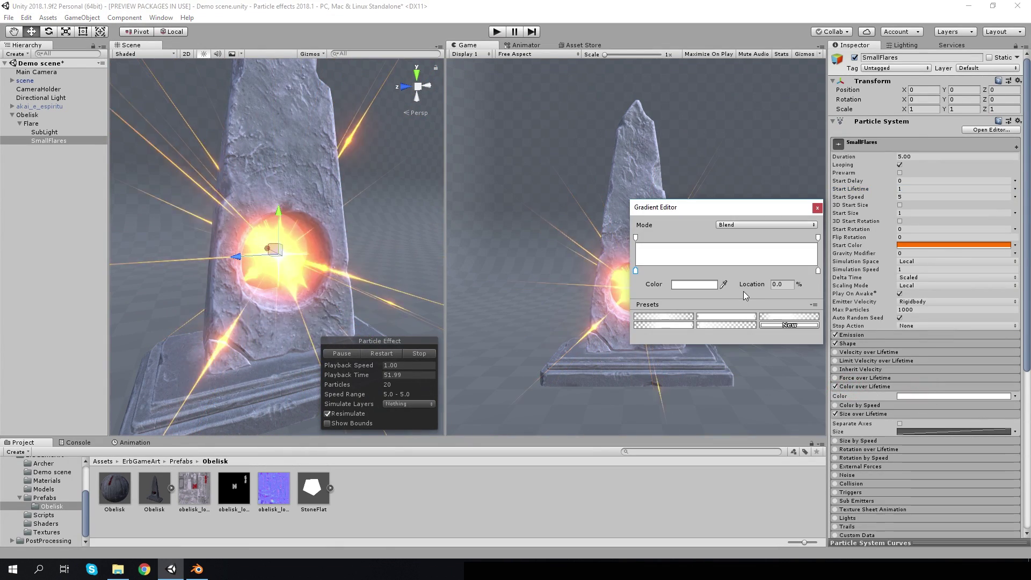
pyautogui.click(728, 325)
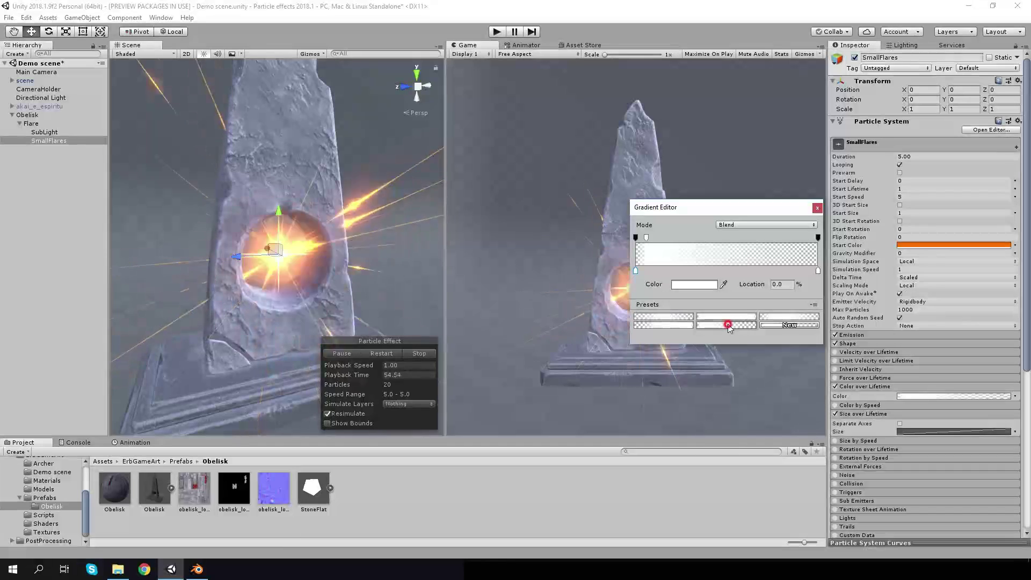
pyautogui.click(817, 209)
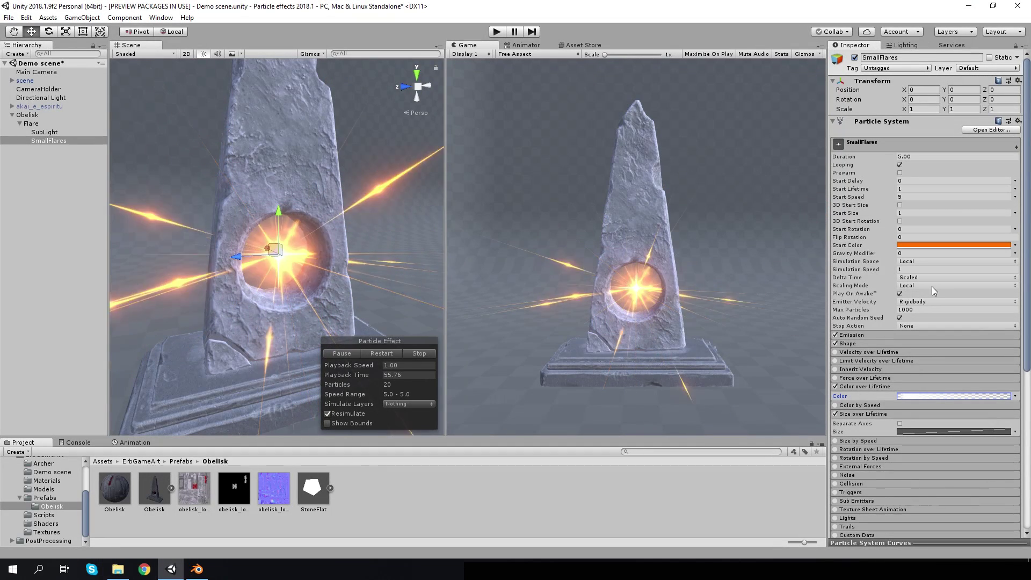
# Set Start Speed to 4 and shorten Start Lifetime to 0.5
pyautogui.click(909, 198)
pyautogui.write('4')
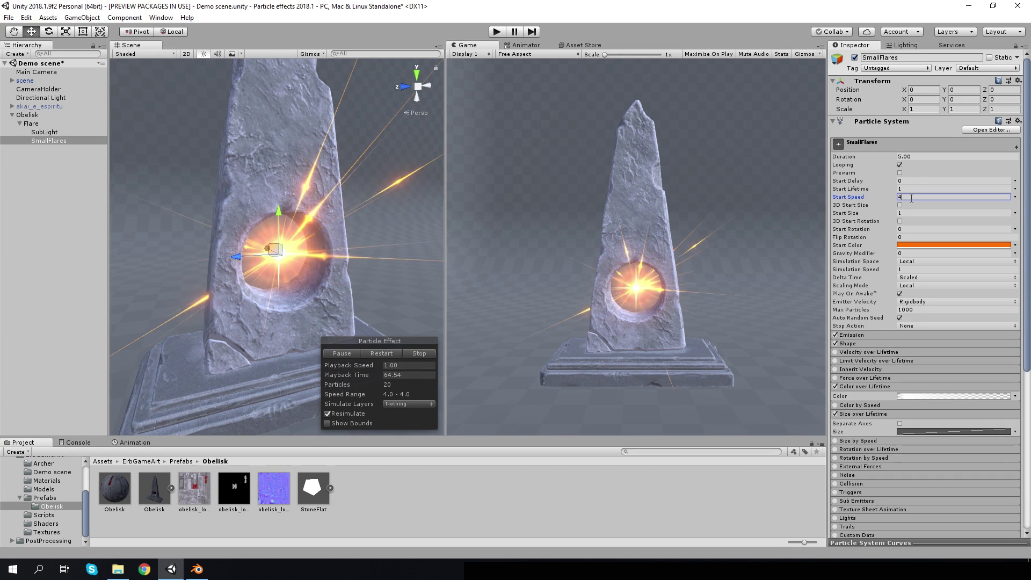
pyautogui.click(905, 189)
pyautogui.write('0.')
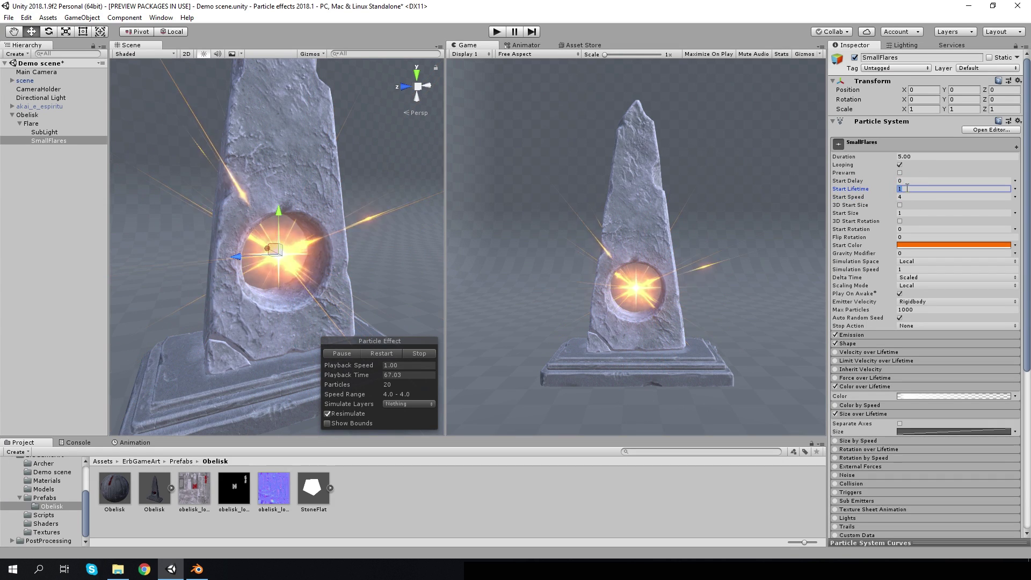
pyautogui.write('5')
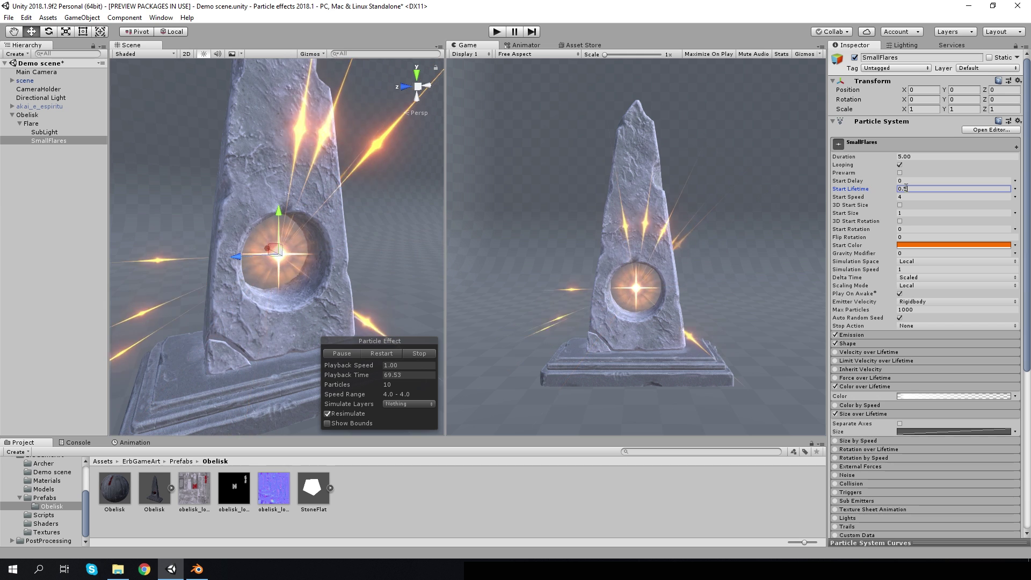
# Give the flares a random Start Size between 0.2 and 0.4
pyautogui.click(1014, 212)
pyautogui.click(955, 244)
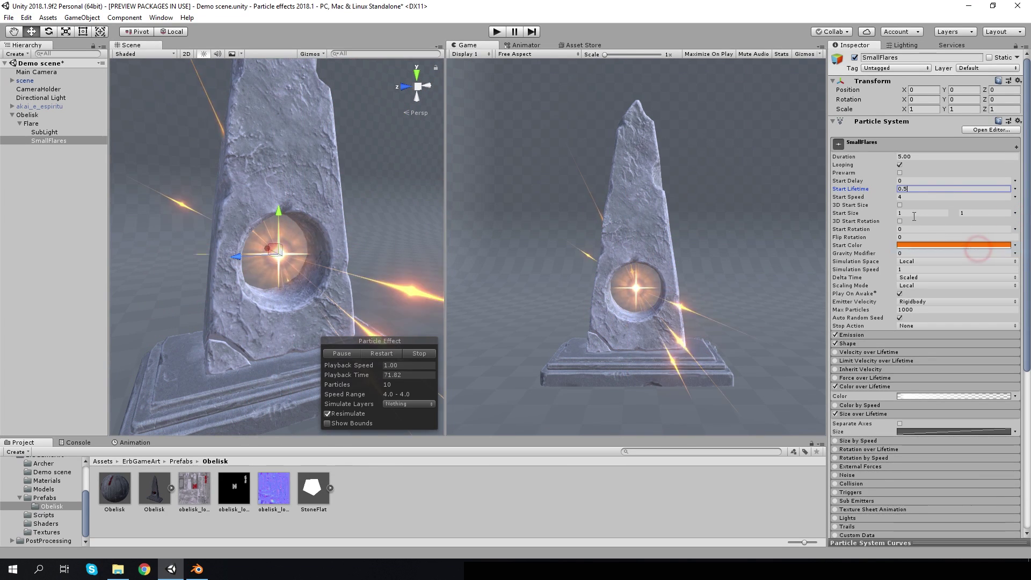
pyautogui.click(921, 213)
pyautogui.write('0.2')
pyautogui.click(971, 214)
pyautogui.write('0.4')
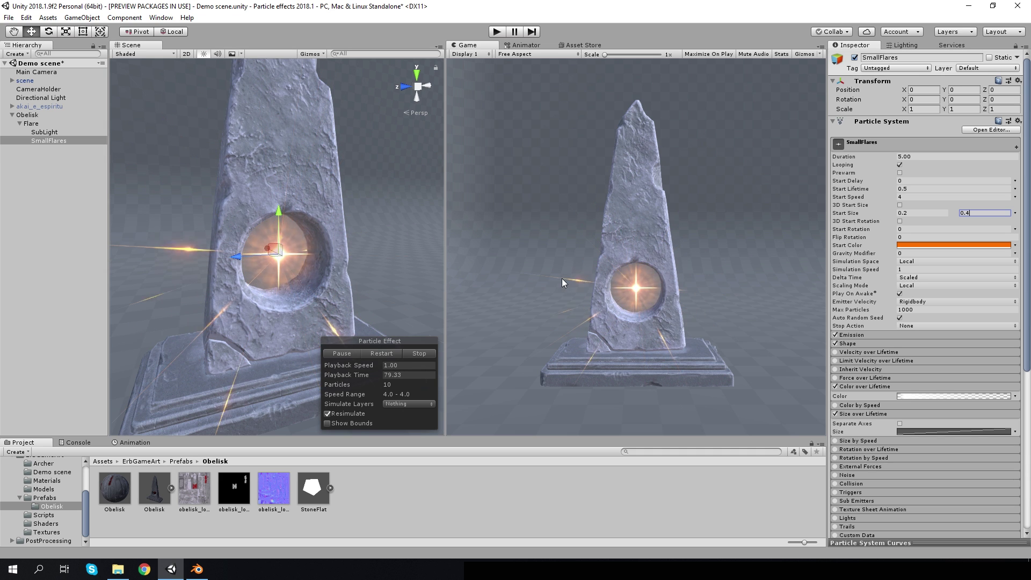
pyautogui.keyDown('alt'); pyautogui.moveTo(333, 266); pyautogui.dragTo(351, 268); pyautogui.keyUp('alt')
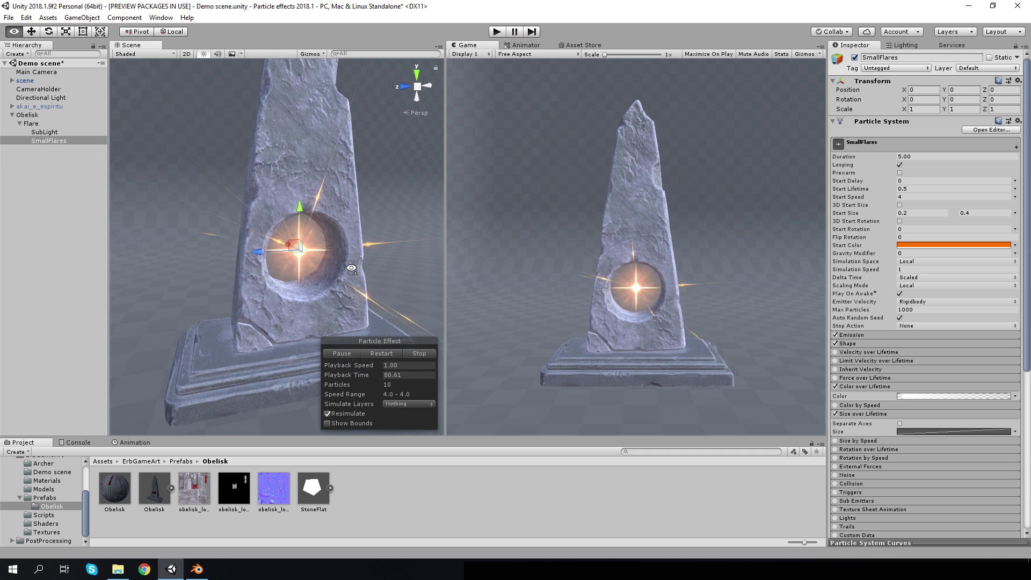
# Add a new particle system under Flare and name it Stones
pyautogui.rightClick(43, 126)
pyautogui.moveTo(102, 247)
pyautogui.click(161, 246)
pyautogui.rightClick(46, 150)
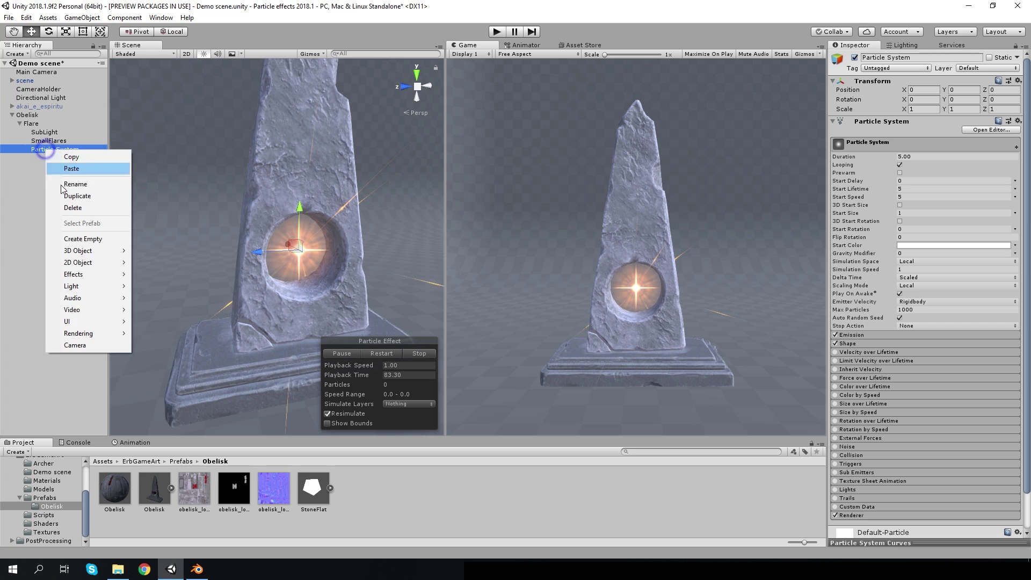
pyautogui.click(64, 185)
pyautogui.write('S')
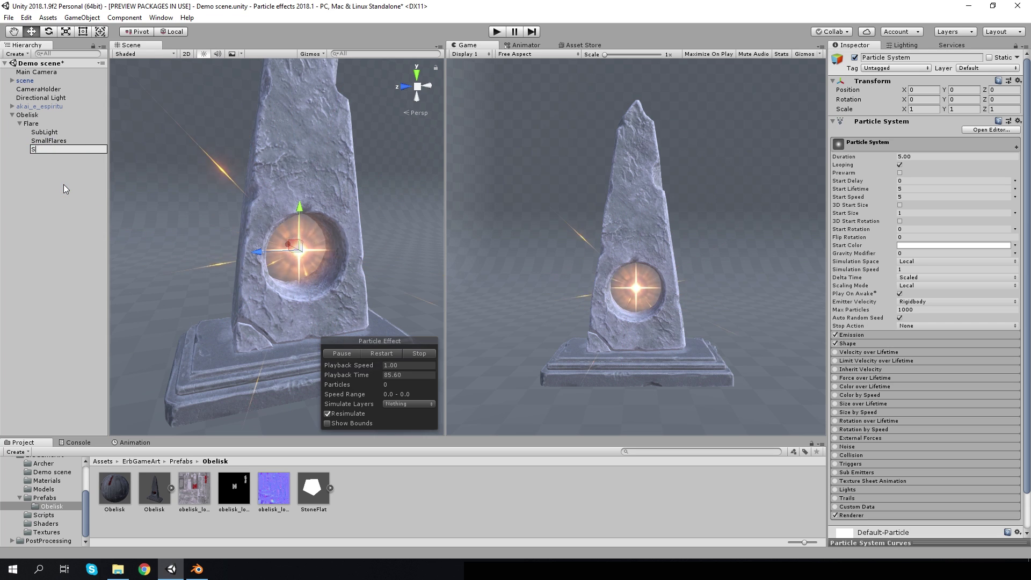
pyautogui.write('tones')
pyautogui.click(23, 156)
pyautogui.click(59, 148)
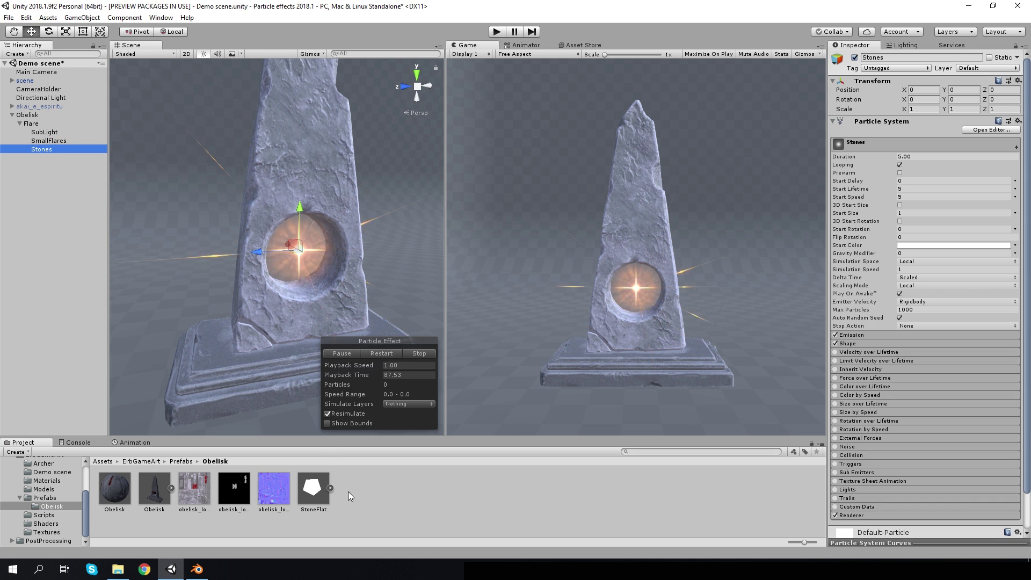
# Render Stones as StoneFlat meshes using the Obelisk material
pyautogui.click(852, 515)
pyautogui.scroll(-5, 891, 473)
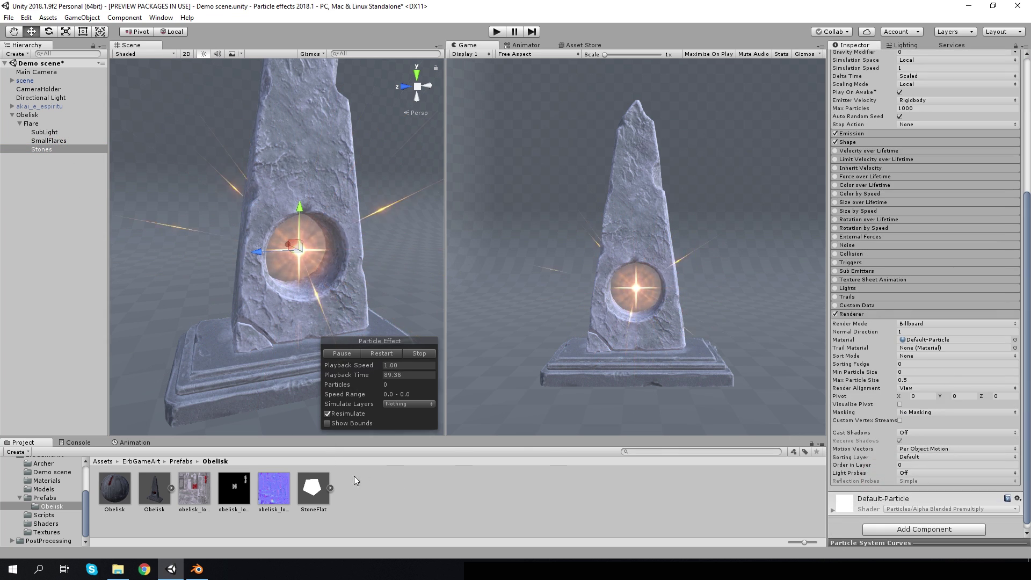
pyautogui.click(912, 323)
pyautogui.click(924, 380)
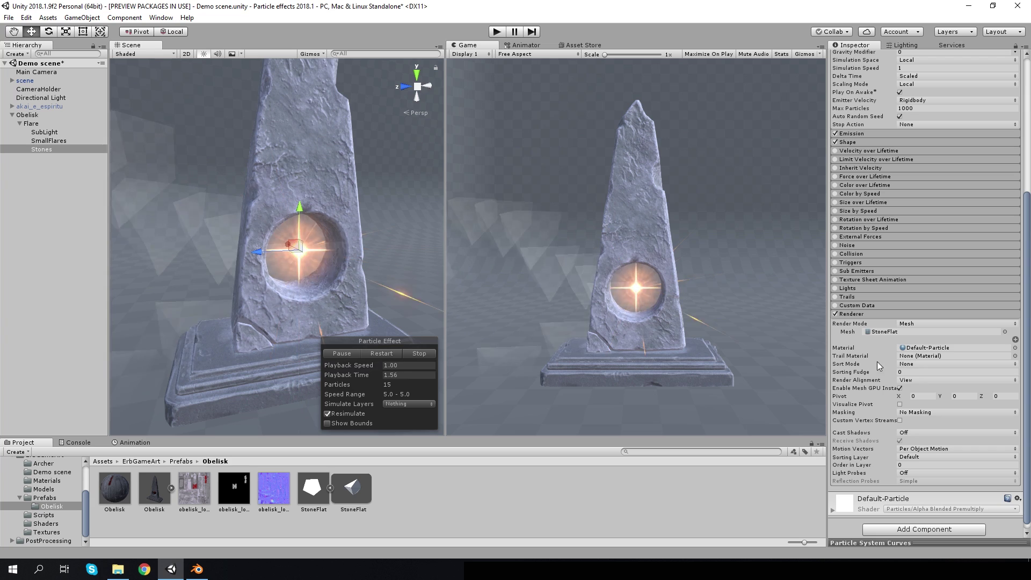
pyautogui.moveTo(114, 487); pyautogui.dragTo(945, 347)
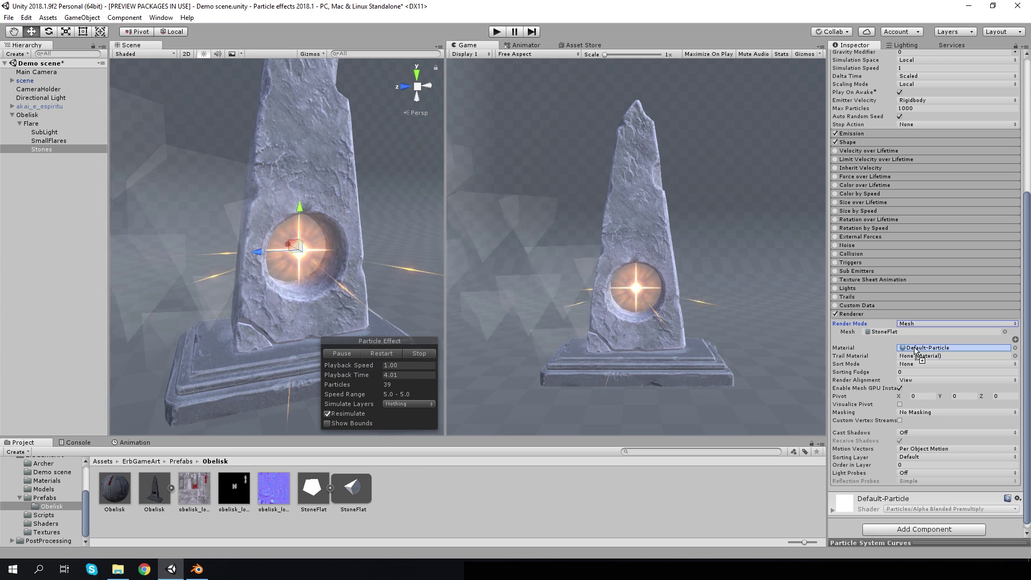
# Inspect the StoneFlat mesh in Blender, then reselect Stones in Unity
pyautogui.click(314, 488)
pyautogui.click(197, 569)
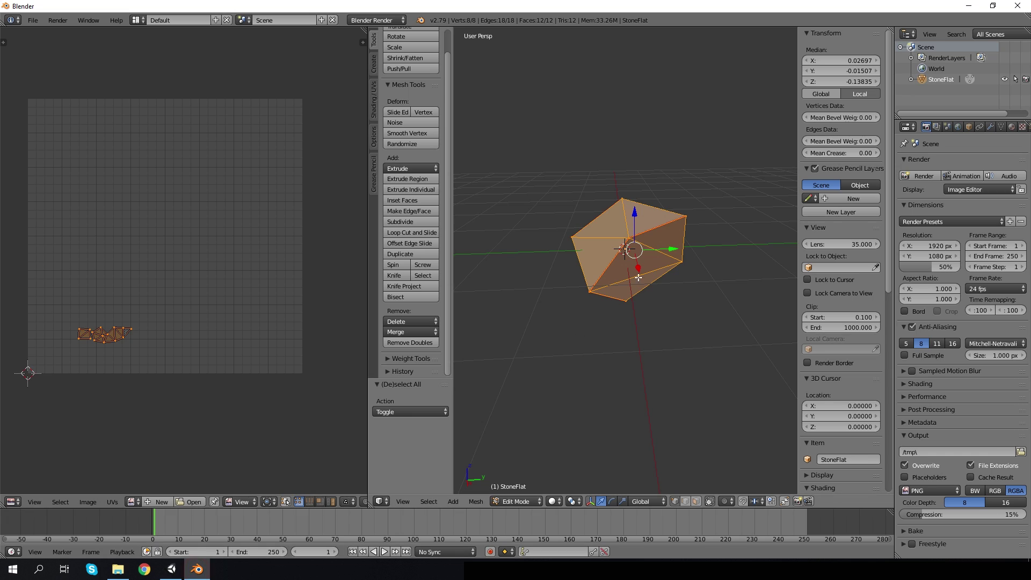
pyautogui.moveTo(626, 283); pyautogui.dragTo(285, 339, button='middle')
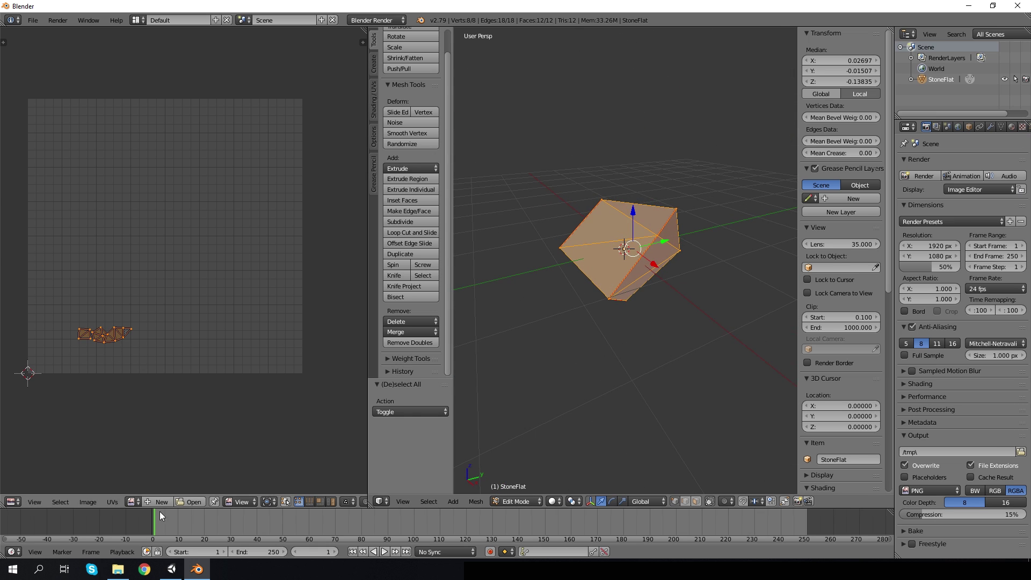
pyautogui.click(172, 569)
pyautogui.click(66, 150)
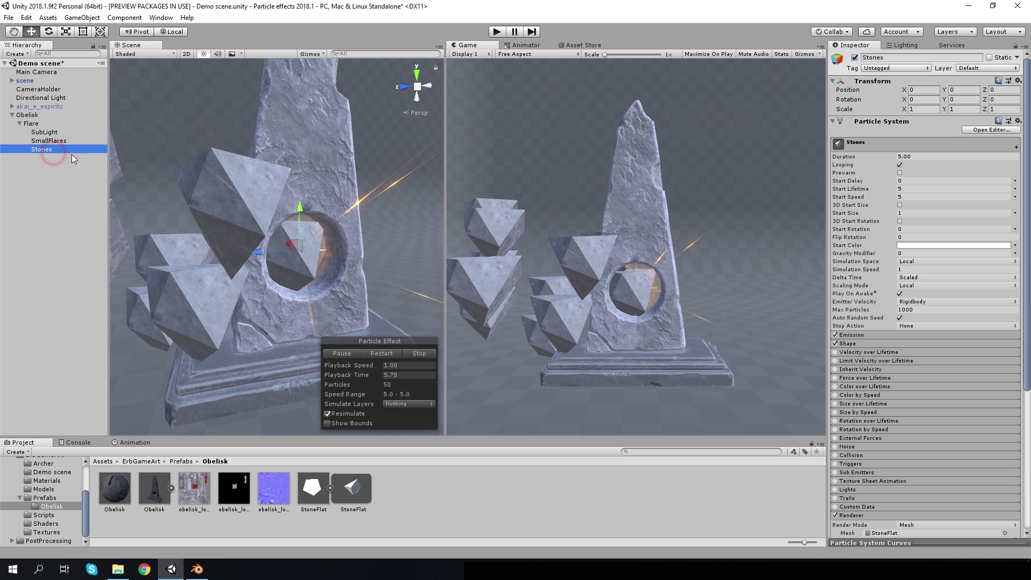
# Set the stones' Start Size to 0.4 and Render Alignment to Local
pyautogui.click(911, 213)
pyautogui.write('0.4')
pyautogui.press('Return')
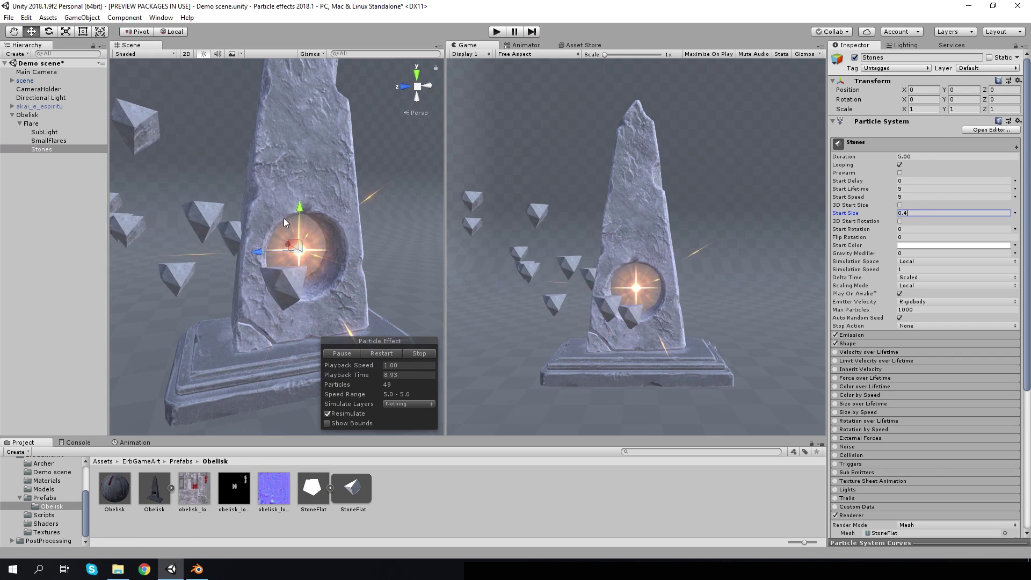
pyautogui.scroll(-4, 902, 424)
pyautogui.scroll(-3, 902, 423)
pyautogui.click(918, 420)
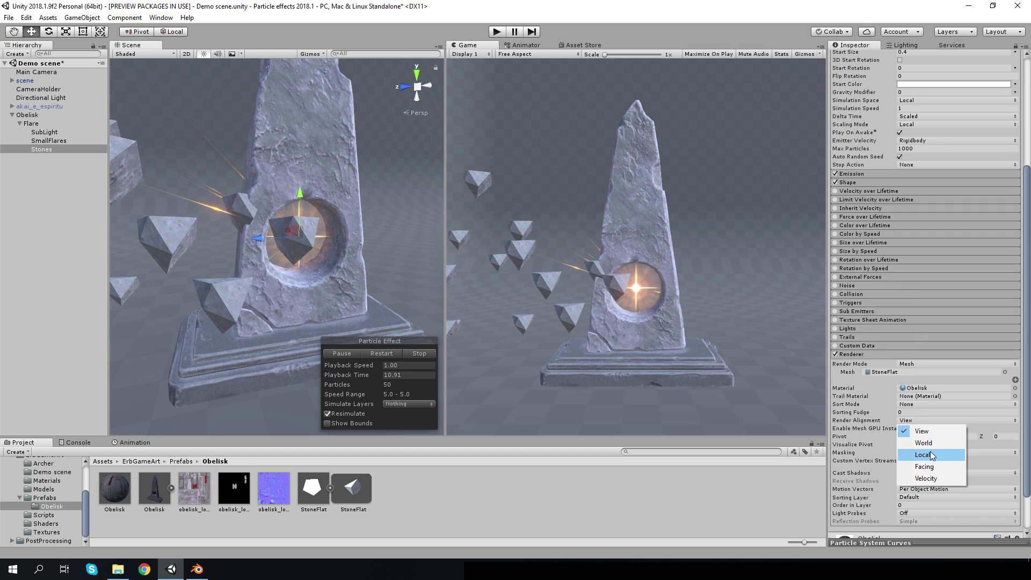
pyautogui.click(930, 447)
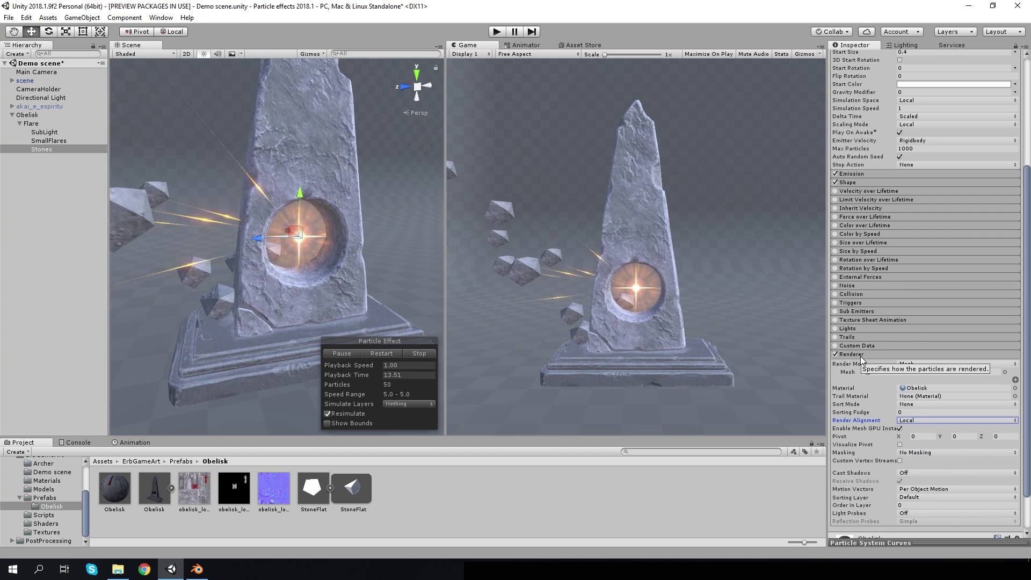
# Emit the stones from a Circle shape rotated -90 on X
pyautogui.scroll(7, 860, 356)
pyautogui.click(848, 343)
pyautogui.click(933, 353)
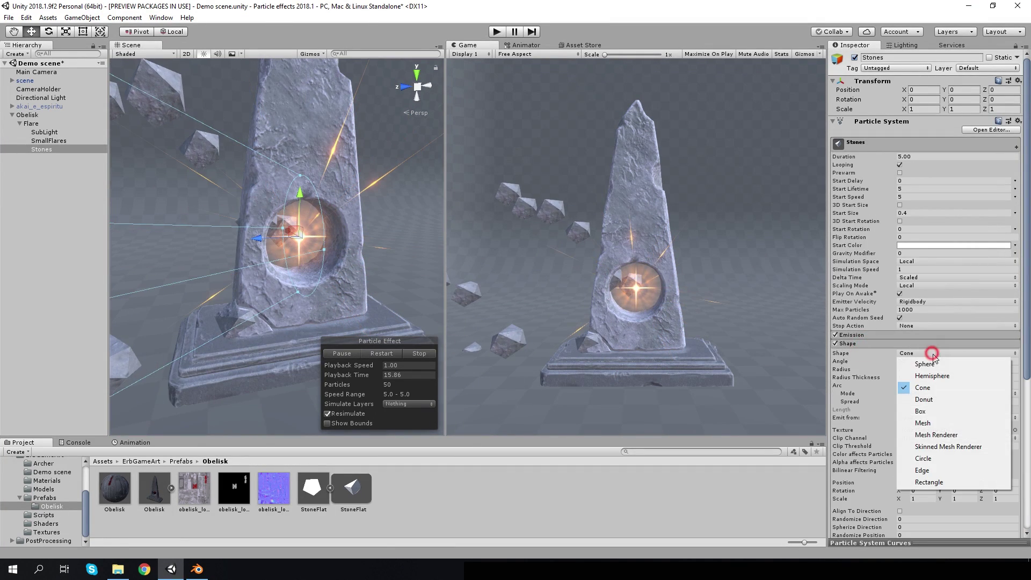
pyautogui.click(931, 460)
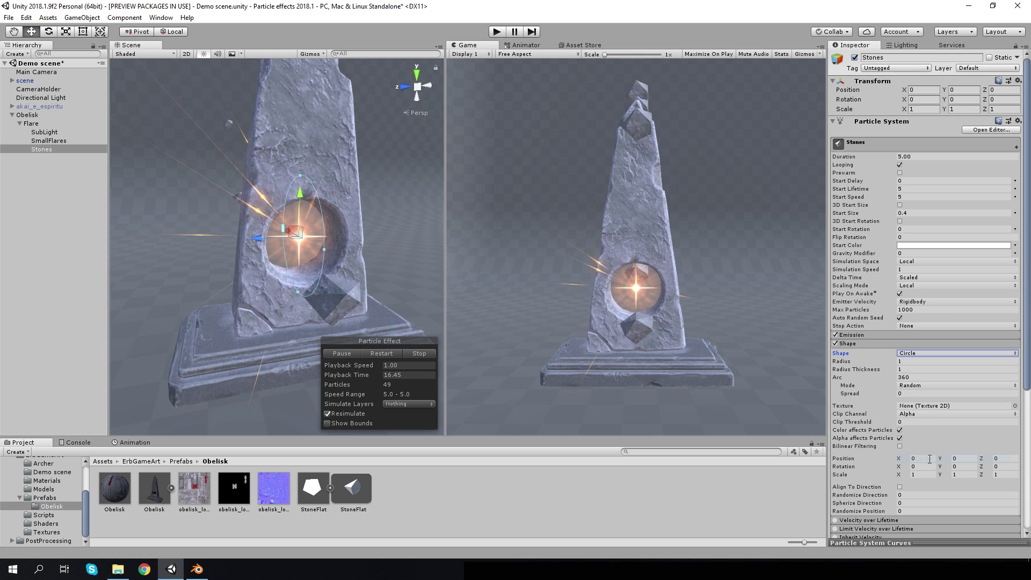
pyautogui.click(923, 99)
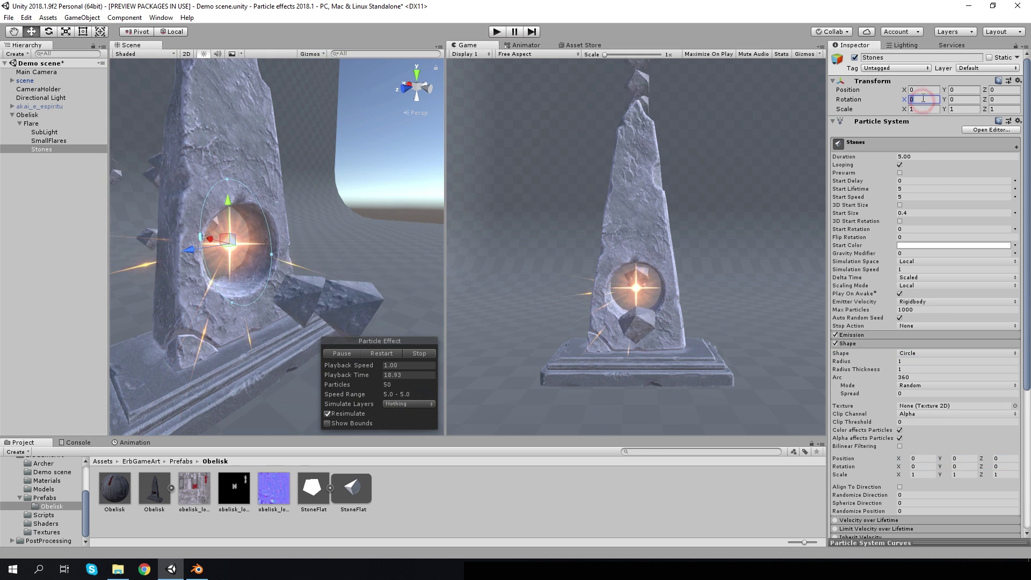
pyautogui.write('-90')
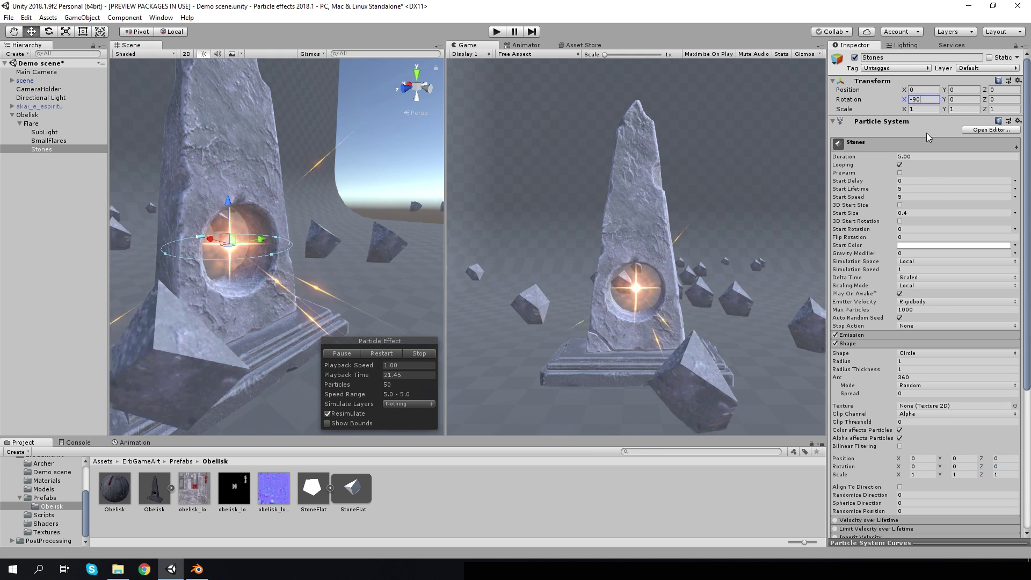
# Set Emission Rate over Time to 4
pyautogui.click(860, 334)
pyautogui.click(929, 344)
pyautogui.write('4')
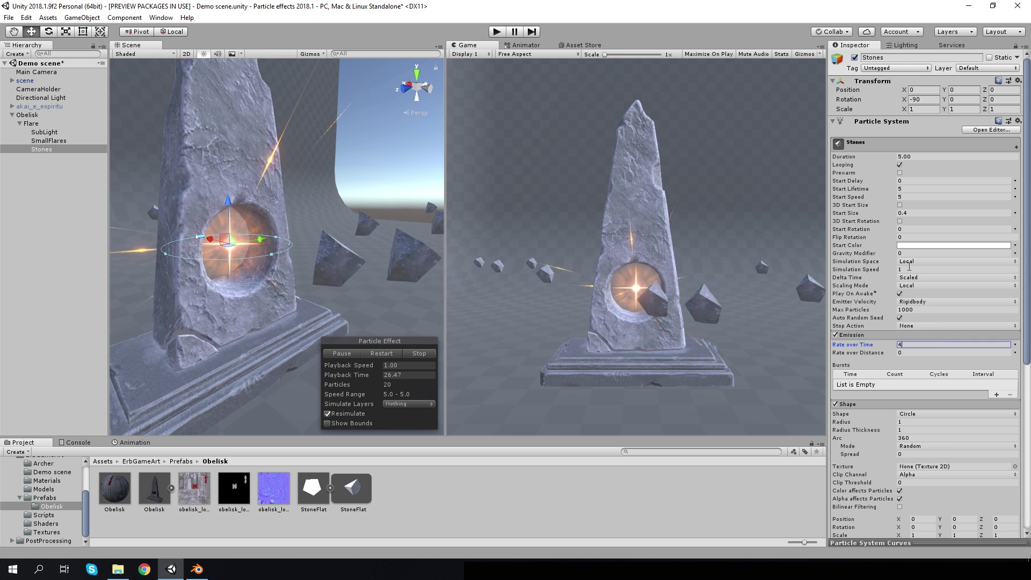
# Set the circle Radius to 2.5 and the stones' Start Speed to 0
pyautogui.click(909, 421)
pyautogui.write('2.5')
pyautogui.scroll(-3, 908, 420)
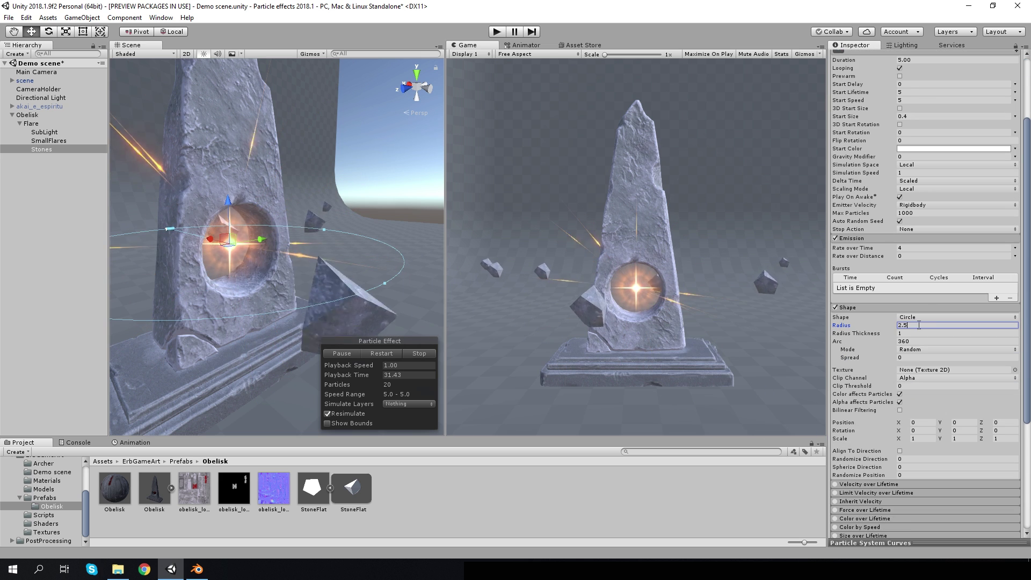
pyautogui.scroll(3, 907, 420)
pyautogui.click(913, 197)
pyautogui.write('0')
# Set Radius Thickness to 0 and raise Randomize Position to scatter the stones
pyautogui.scroll(-4, 922, 261)
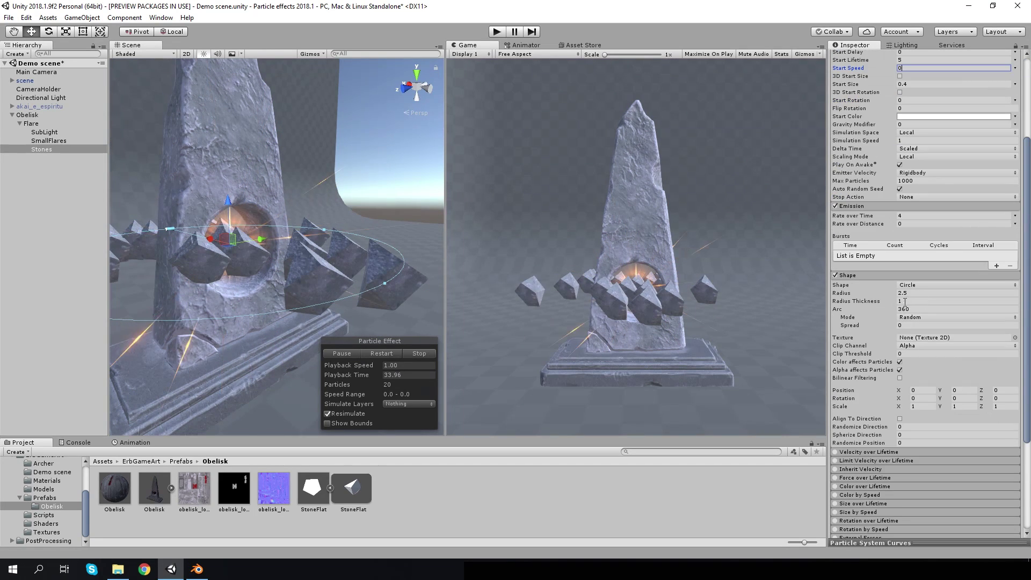
pyautogui.click(902, 300)
pyautogui.write('0')
pyautogui.keyDown('alt'); pyautogui.moveTo(251, 225); pyautogui.dragTo(236, 252); pyautogui.keyUp('alt')
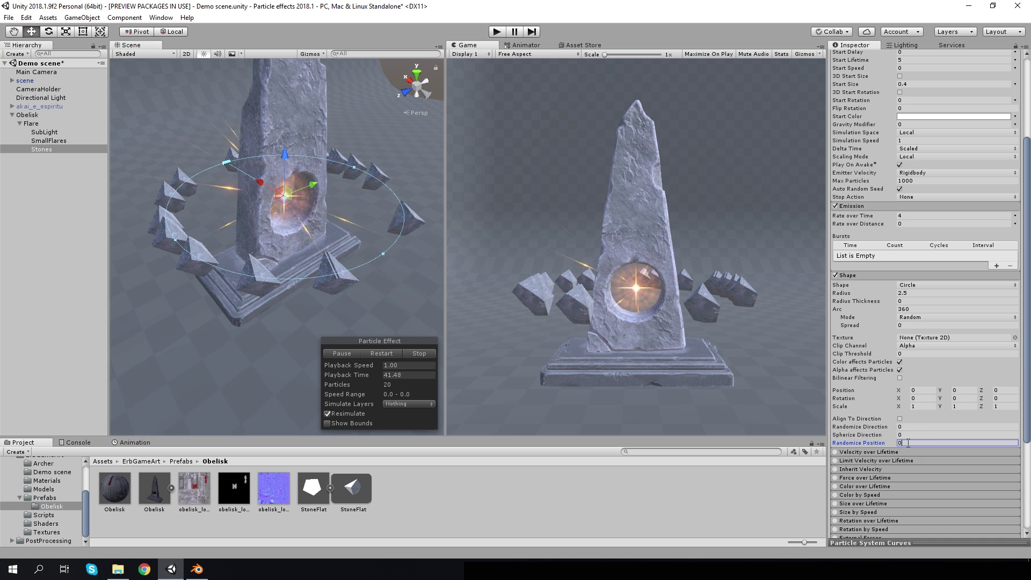
pyautogui.write('0.3')
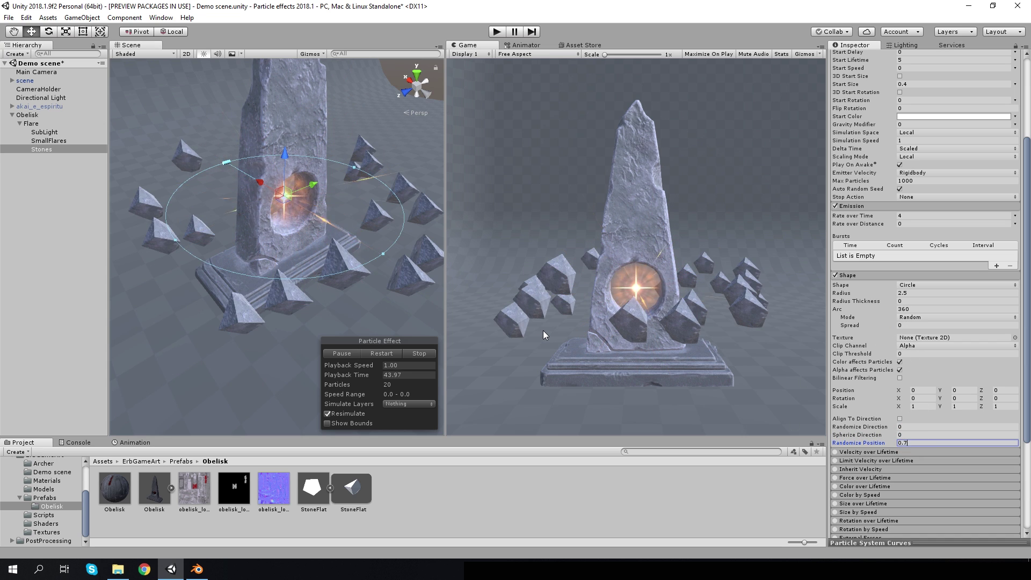
pyautogui.scroll(2, 849, 339)
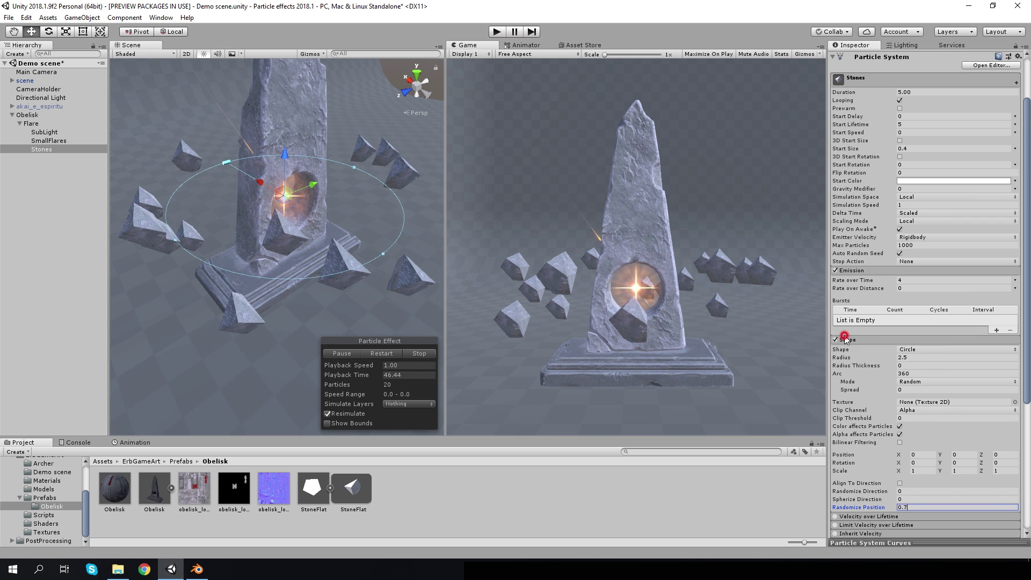
# Give the stones a per-axis Start Rotation ranging up to 360
pyautogui.click(871, 272)
pyautogui.click(897, 279)
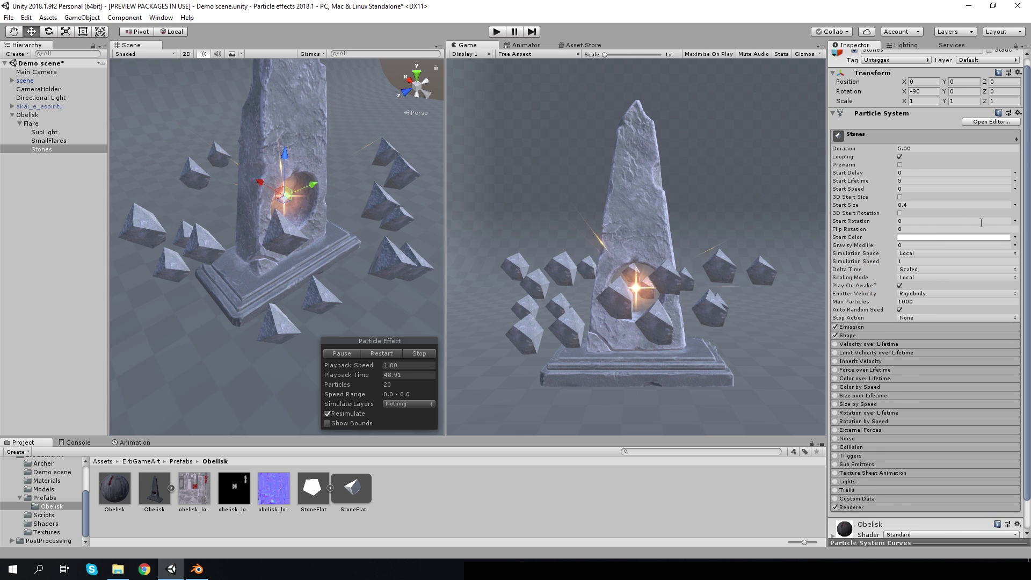
pyautogui.click(1015, 221)
pyautogui.click(899, 213)
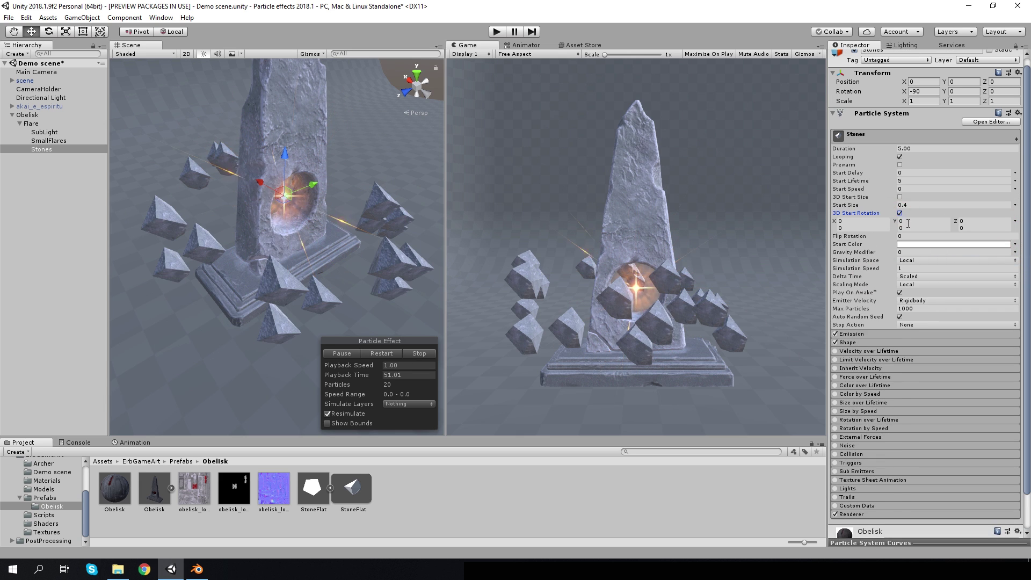
pyautogui.write('60')
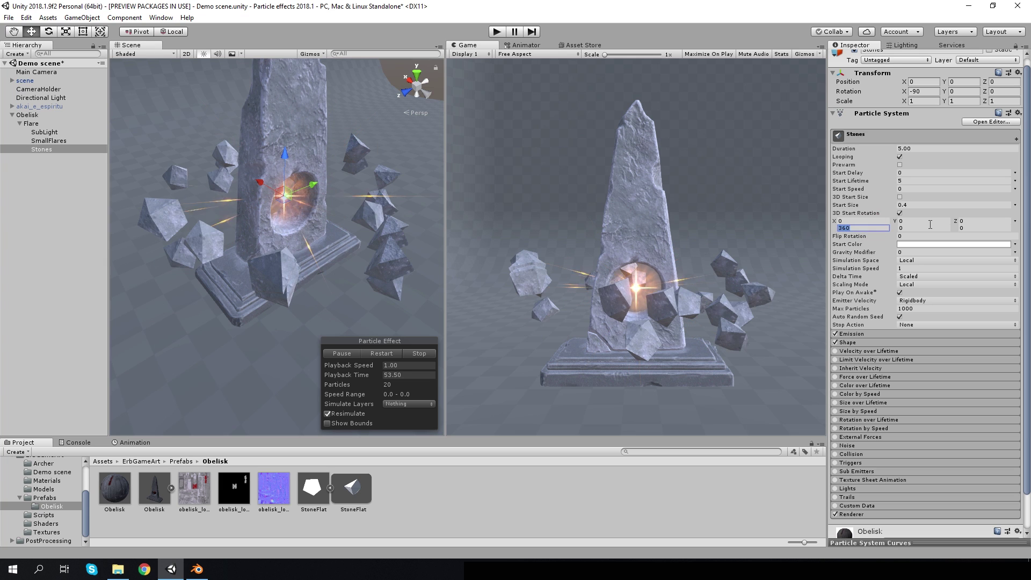
pyautogui.click(990, 224)
# Make Start Size random between two 3D constants, with minimum X and Y of 0.2
pyautogui.click(1014, 205)
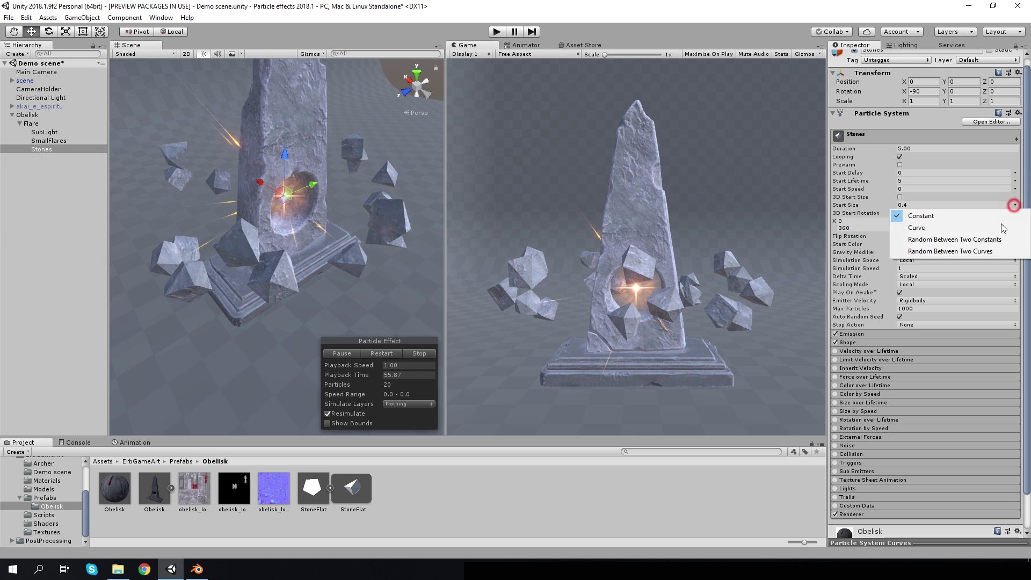
pyautogui.click(954, 239)
pyautogui.click(899, 197)
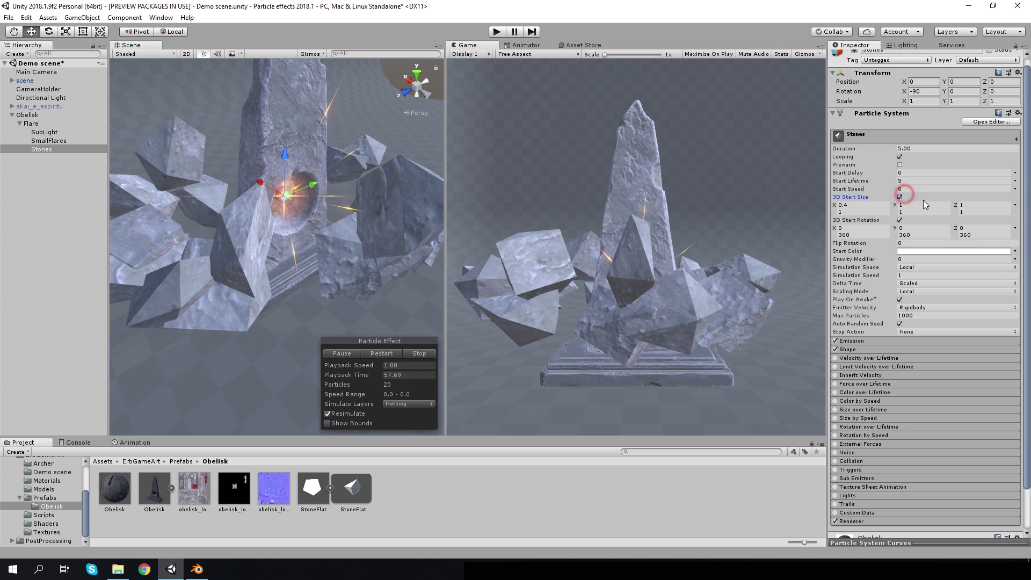
pyautogui.click(853, 206)
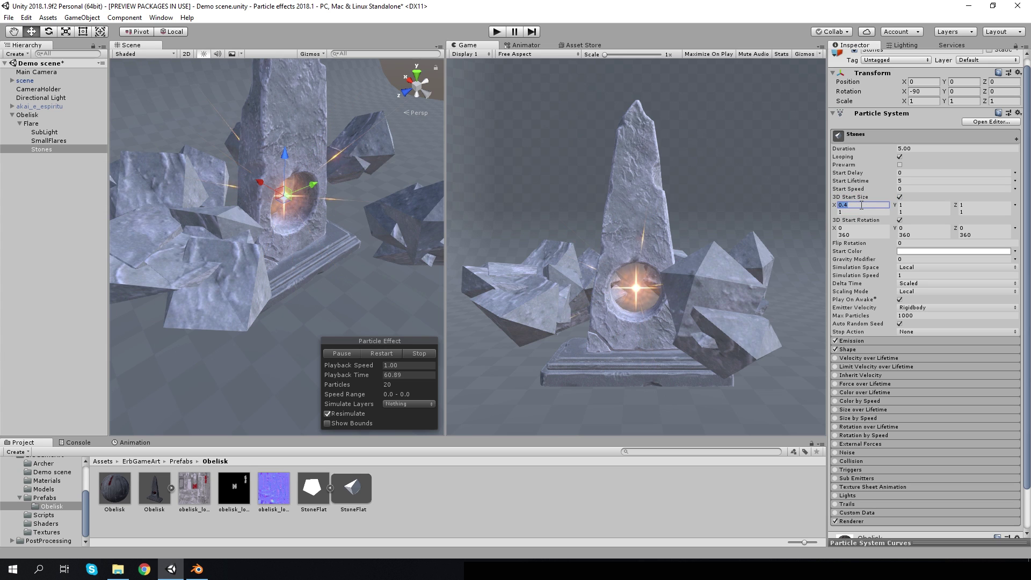
pyautogui.write('0.2')
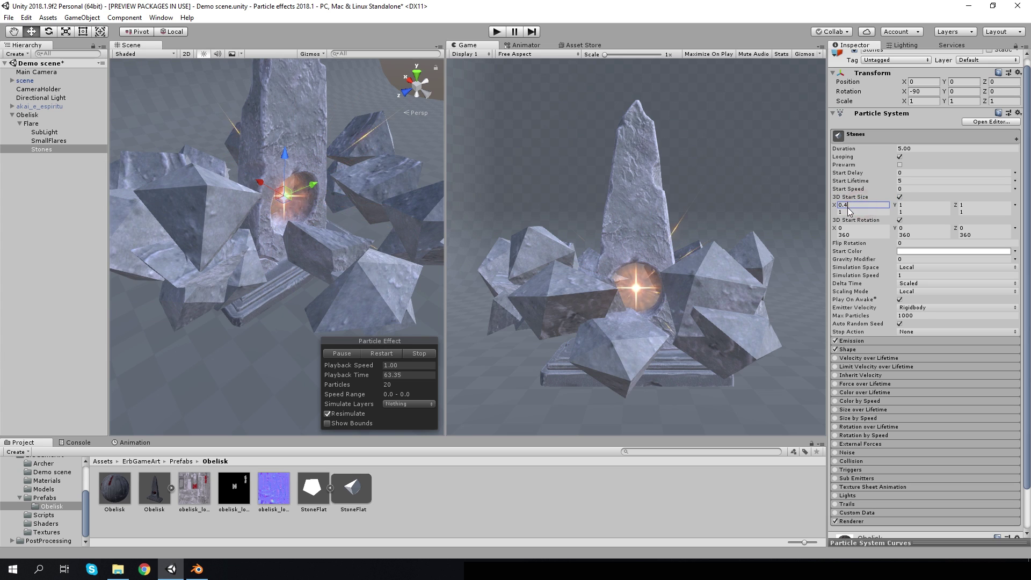
pyautogui.press('Return')
pyautogui.click(913, 204)
pyautogui.write('0.2')
# Set the minimum Z size to 0.2 and the maximum sizes to 0.1
pyautogui.click(989, 205)
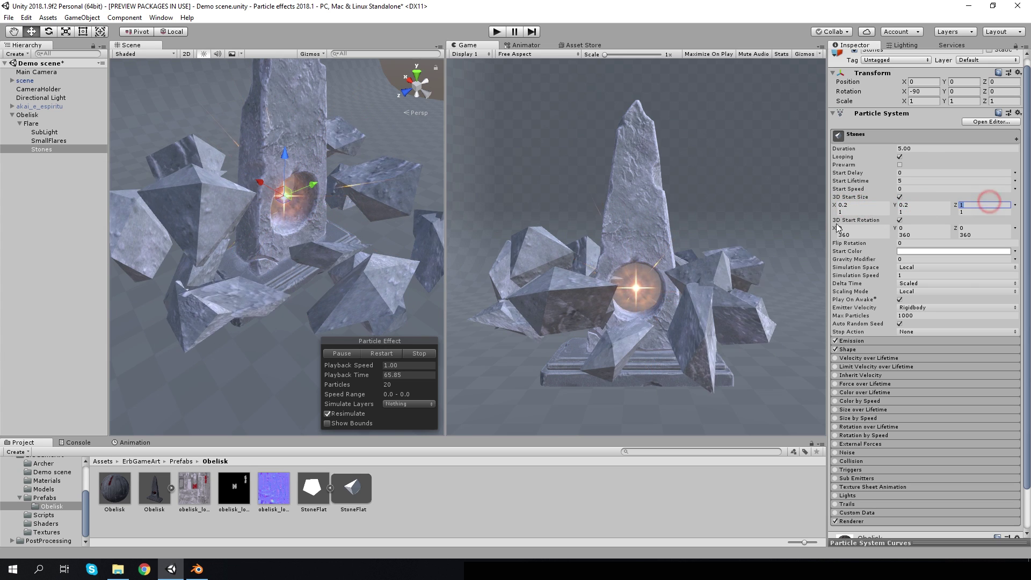
pyautogui.write('0.2')
pyautogui.click(852, 212)
pyautogui.write('0.')
pyautogui.press('Return')
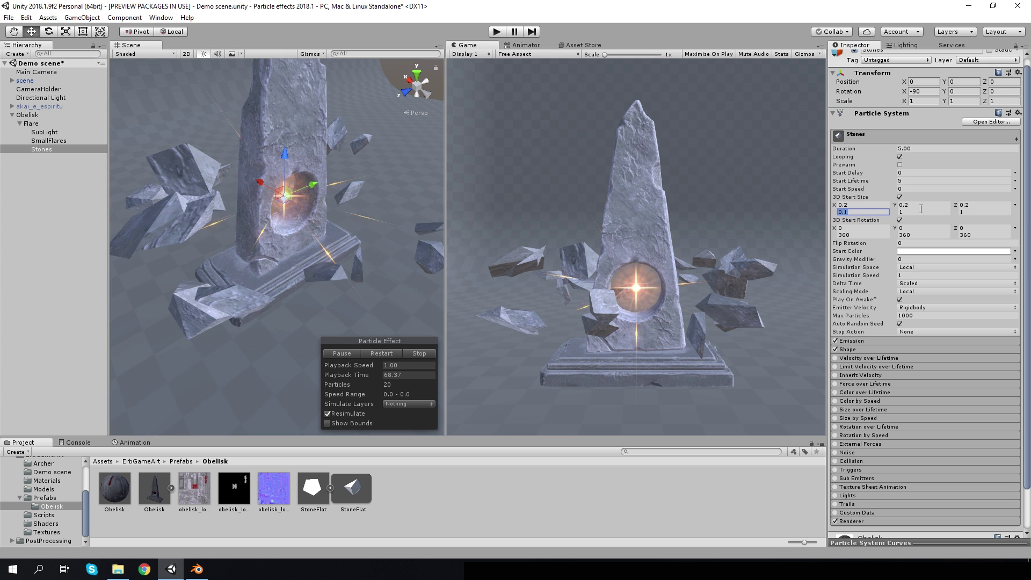
pyautogui.write('0.1')
pyautogui.click(964, 213)
pyautogui.write('0.1')
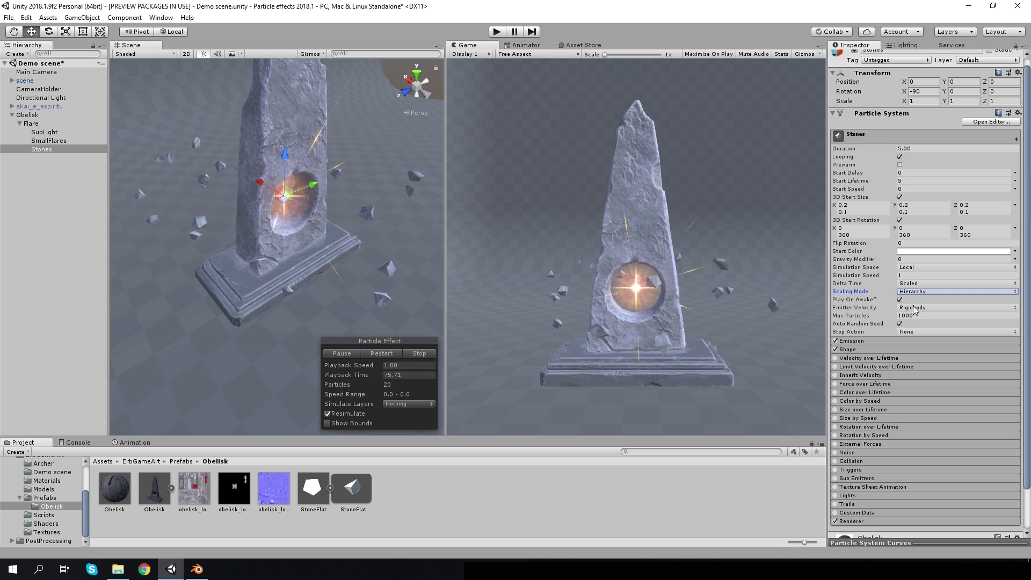
# Enable Velocity over Lifetime with Orbital Z set to 1
pyautogui.scroll(-2, 932, 305)
pyautogui.click(861, 313)
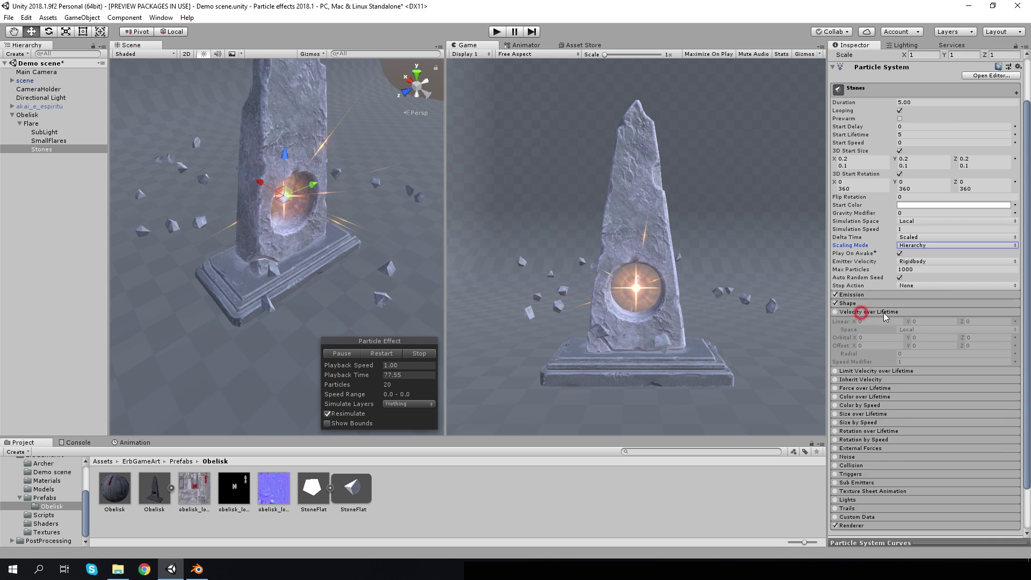
pyautogui.click(838, 311)
pyautogui.write('1')
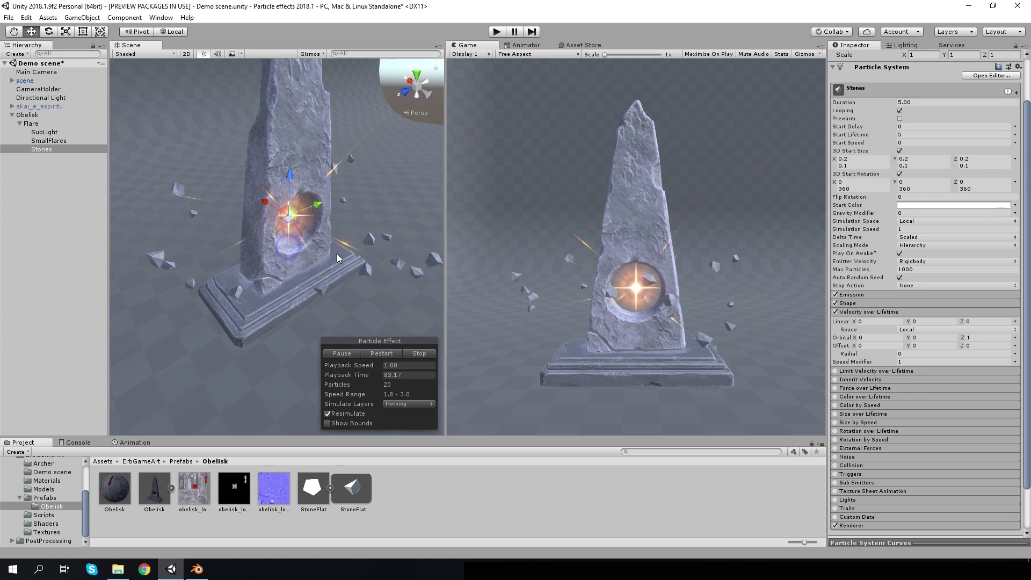
# Enable Size over Lifetime using the arch-shaped grow-then-shrink curve preset
pyautogui.scroll(-2, 859, 370)
pyautogui.click(835, 364)
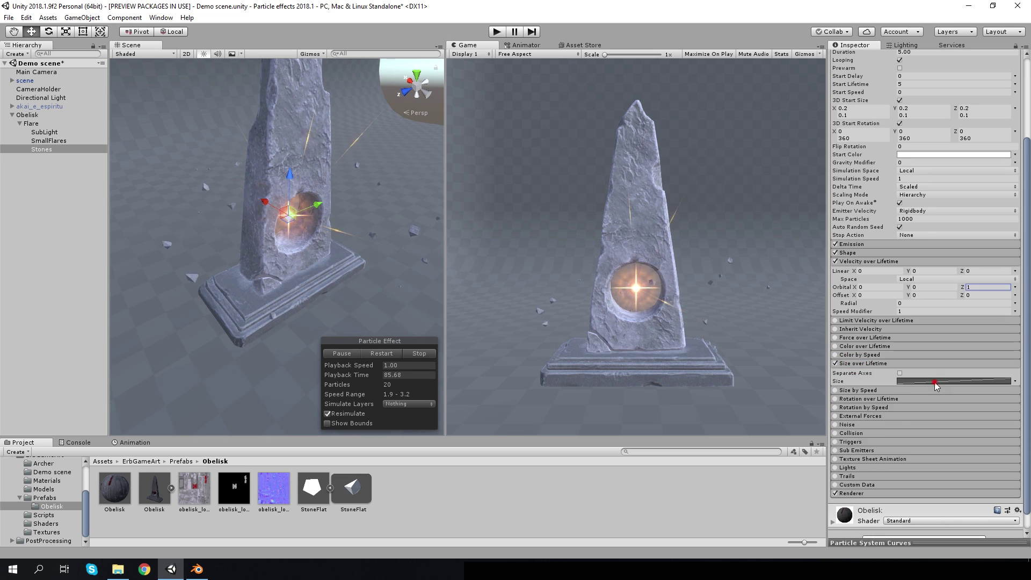
pyautogui.moveTo(845, 538); pyautogui.dragTo(844, 413)
pyautogui.click(838, 538)
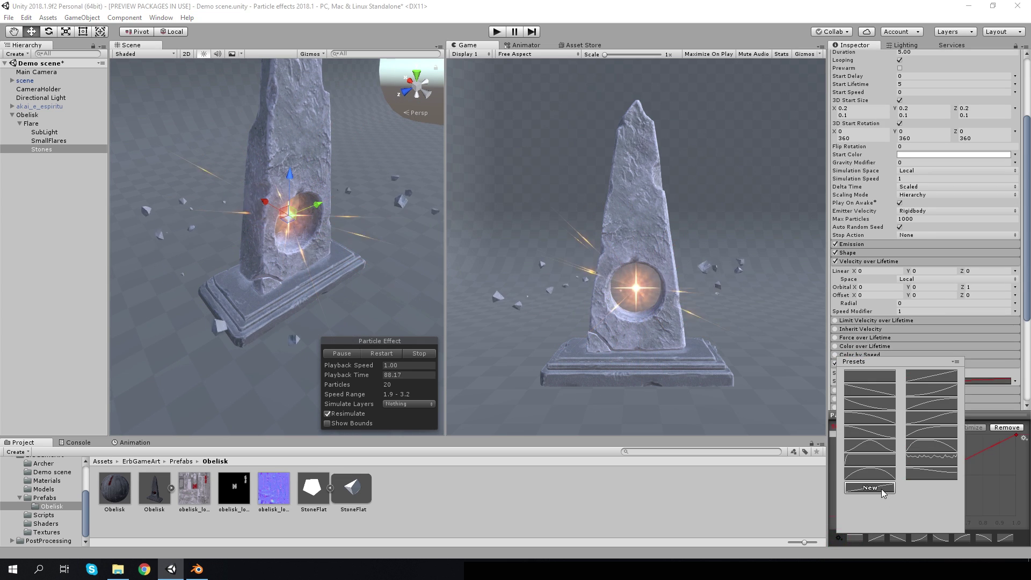
pyautogui.click(870, 473)
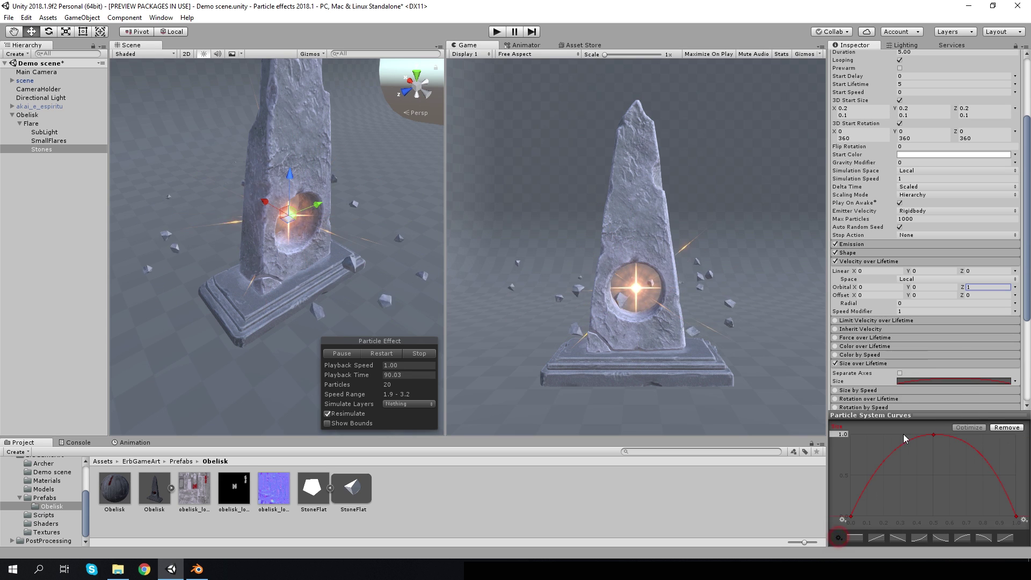
pyautogui.click(929, 414)
pyautogui.click(859, 363)
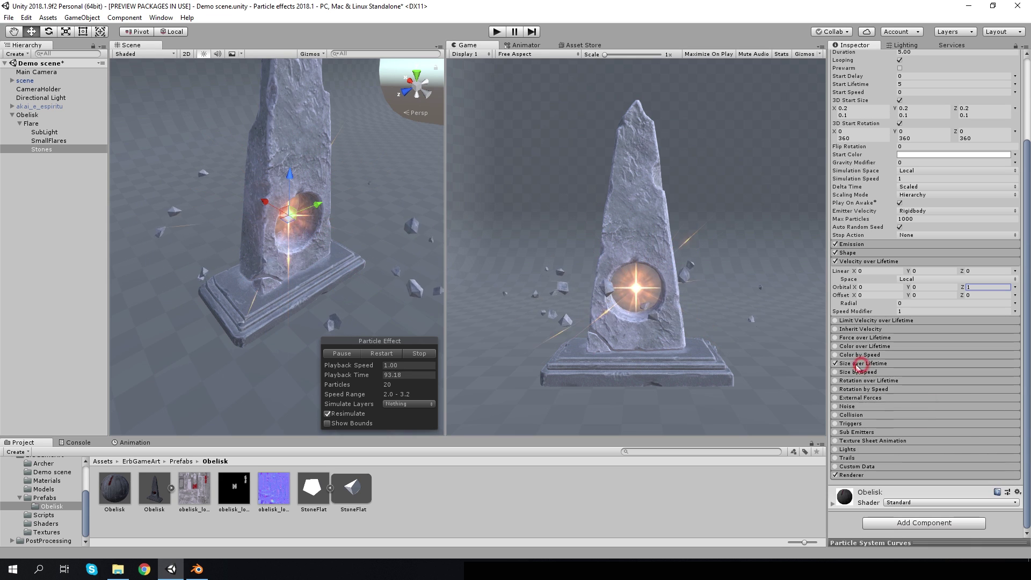
pyautogui.keyDown('alt'); pyautogui.moveTo(396, 214); pyautogui.dragTo(349, 227); pyautogui.keyUp('alt')
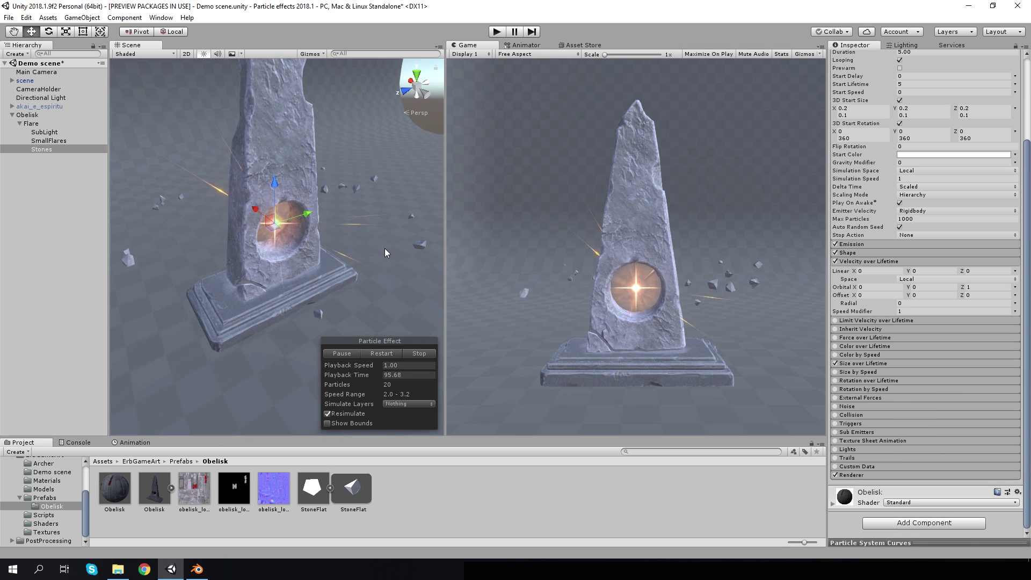
# Add a Sphere to the scene and reset its transform to the origin
pyautogui.rightClick(54, 188)
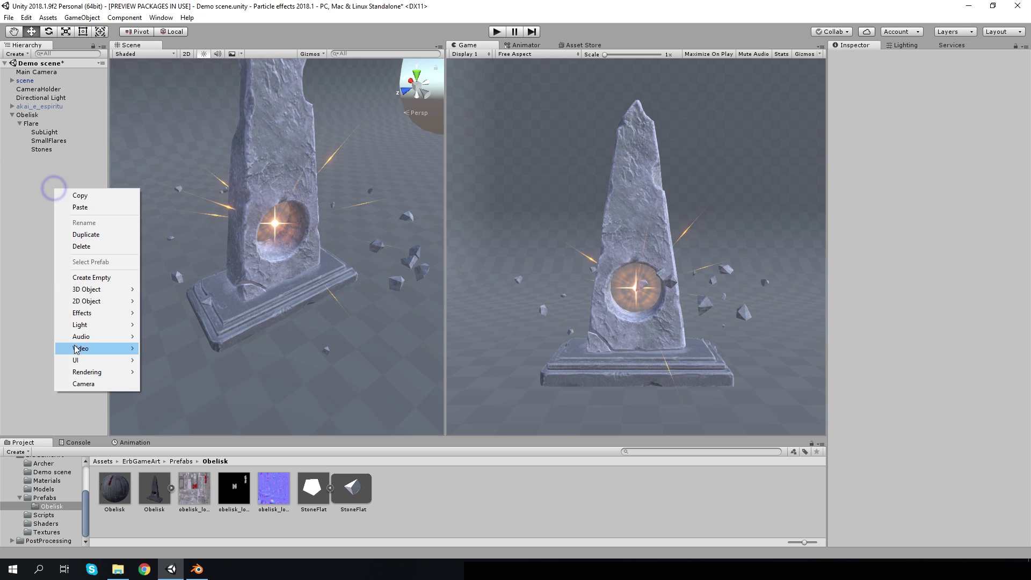
pyautogui.click(98, 290)
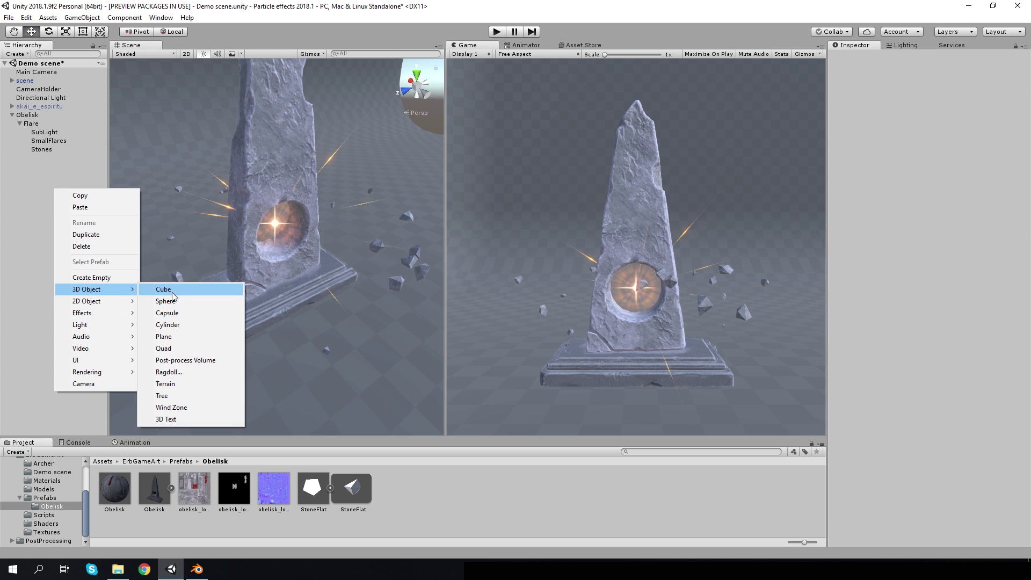
pyautogui.click(165, 301)
pyautogui.rightClick(872, 81)
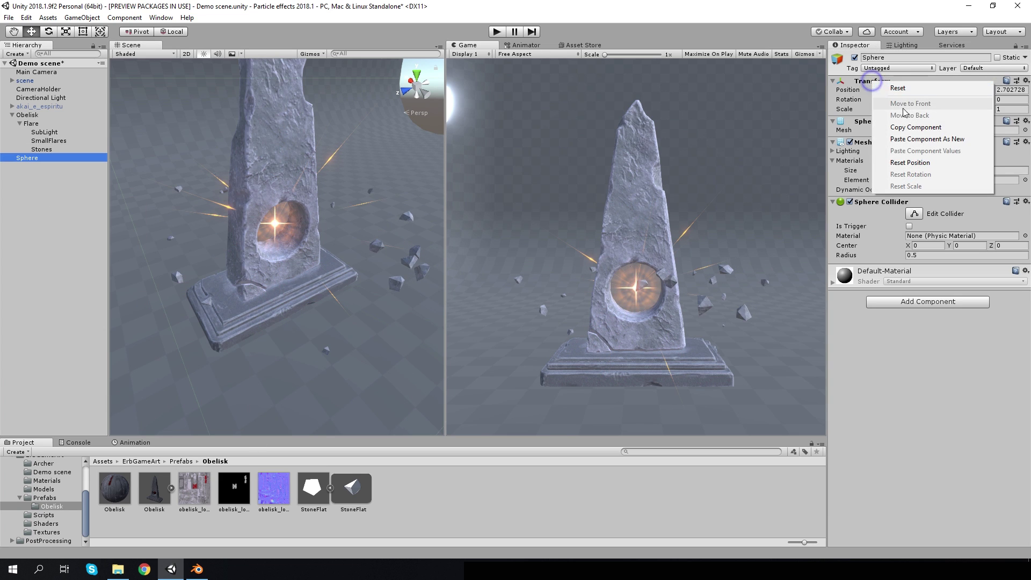
pyautogui.click(910, 88)
# Place the sphere at Y 1.99, Z 2.35 and give it the Obelisk material
pyautogui.write('1')
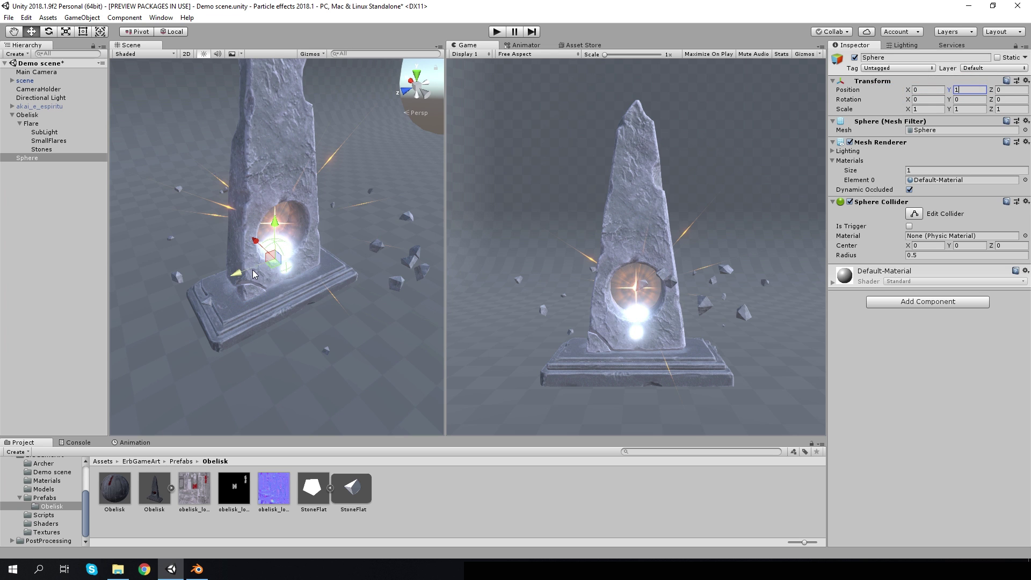
pyautogui.press('Tab')
pyautogui.write('2.35')
pyautogui.press('Return')
pyautogui.moveTo(356, 237)
pyautogui.keyDown('alt'); pyautogui.mouseDown()
pyautogui.moveTo(138, 308)
pyautogui.moveTo(204, 290)
pyautogui.mouseUp(); pyautogui.keyUp('alt')
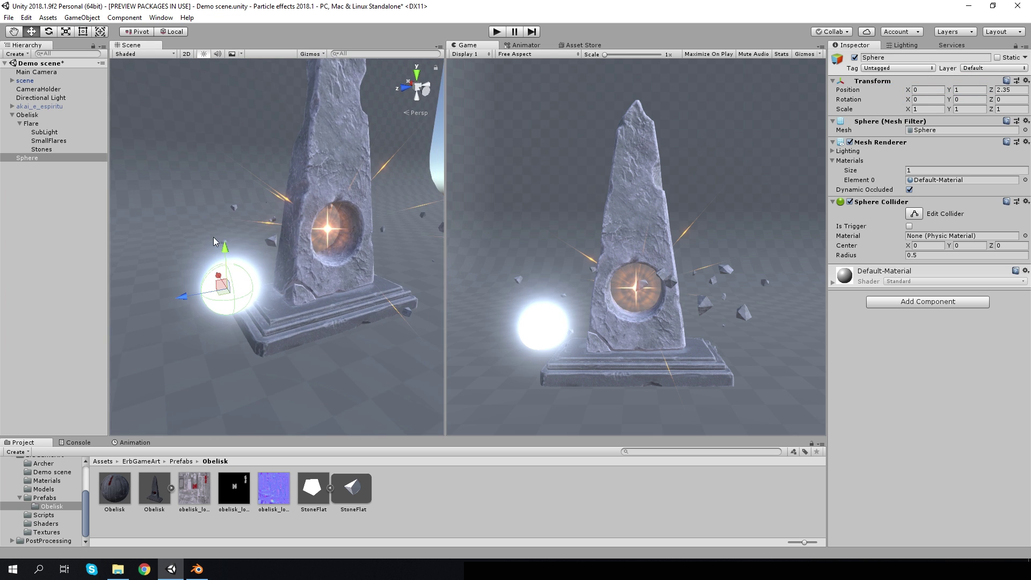
pyautogui.moveTo(222, 247); pyautogui.dragTo(223, 197)
pyautogui.moveTo(135, 485); pyautogui.dragTo(215, 259)
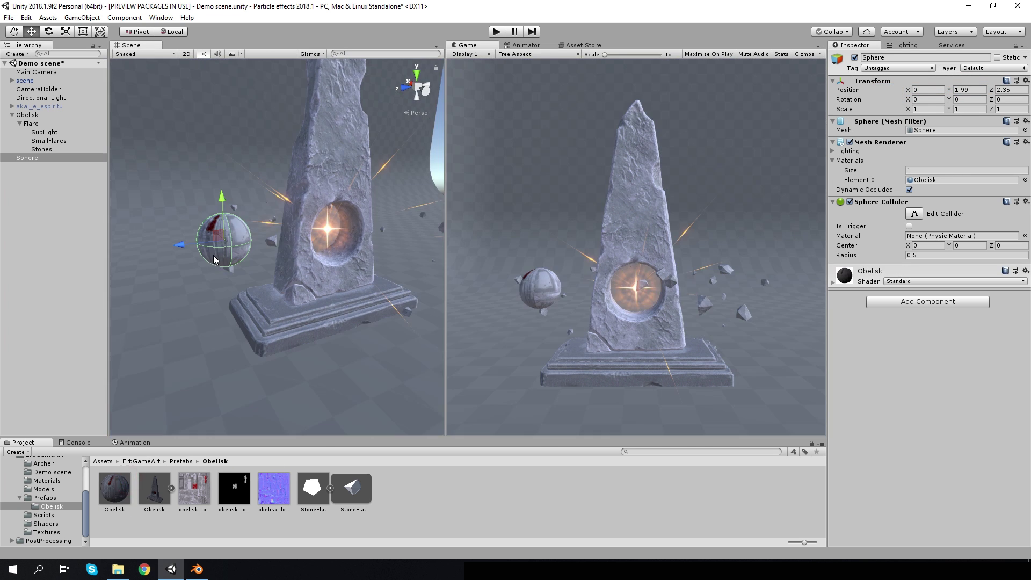
pyautogui.click(44, 208)
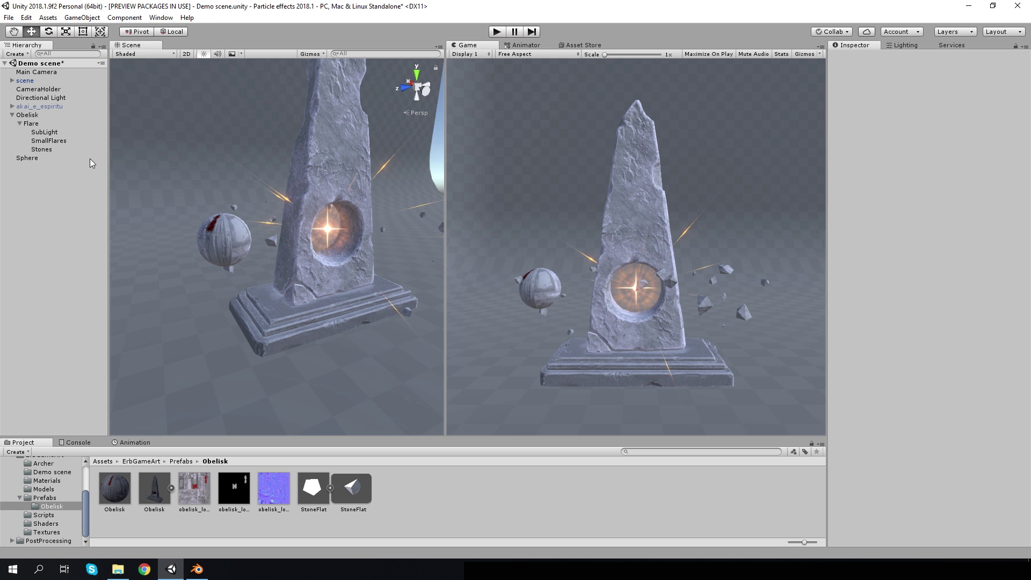
# Enable World-type Collision on the Stones and watch them strike the sphere
pyautogui.click(42, 150)
pyautogui.scroll(-5, 859, 376)
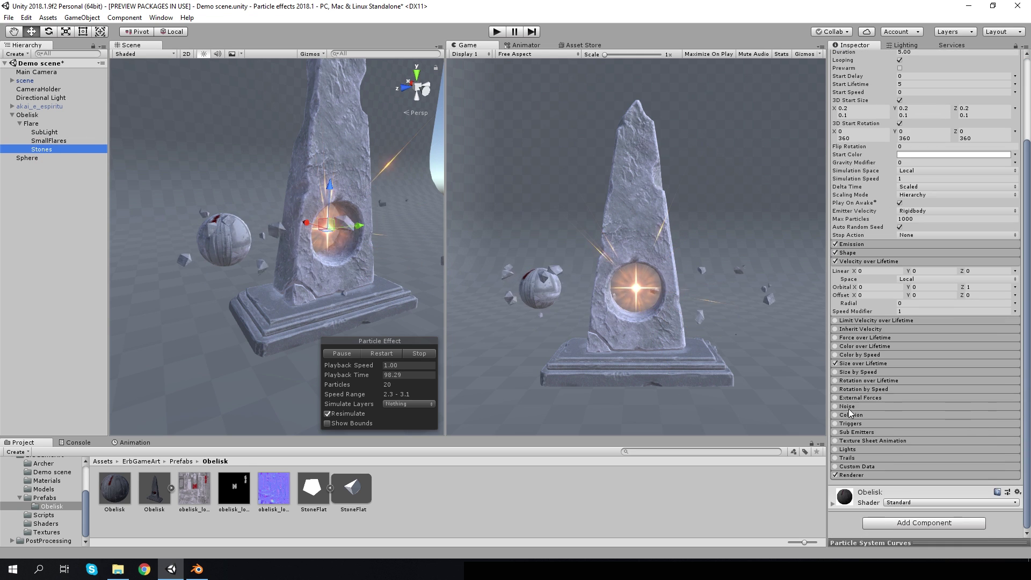
pyautogui.click(835, 414)
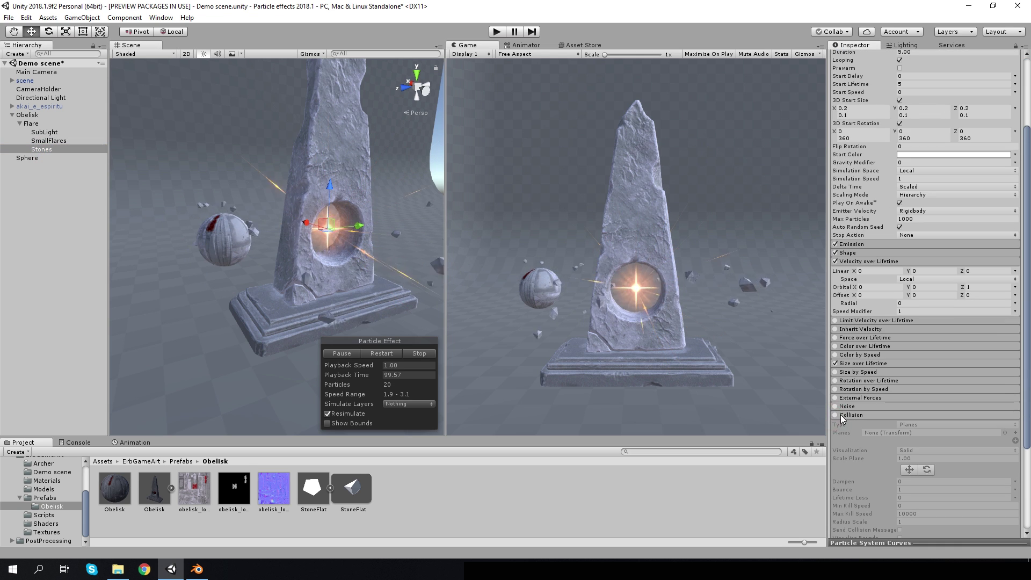
pyautogui.click(919, 425)
pyautogui.click(924, 445)
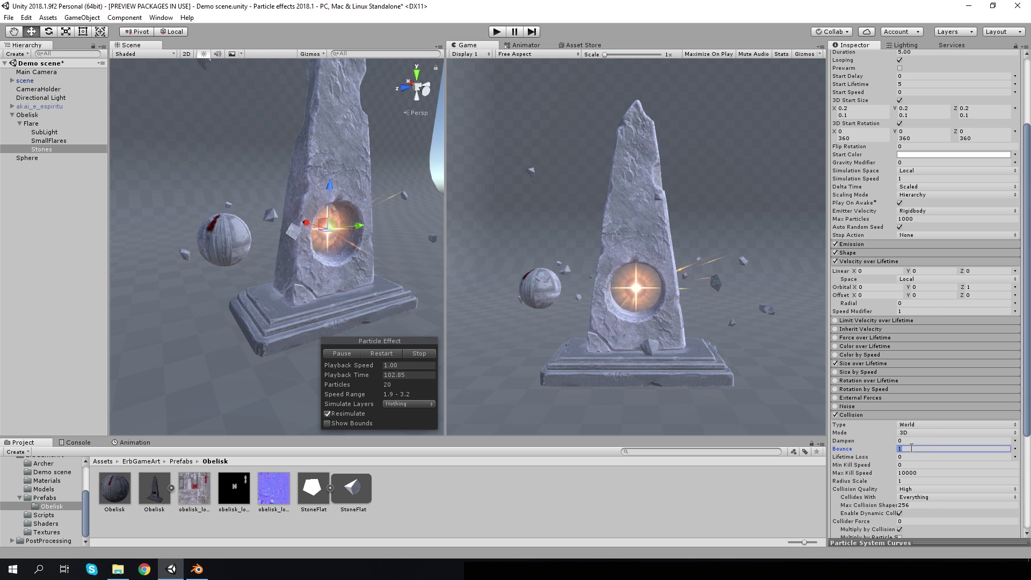
pyautogui.scroll(-3, 915, 436)
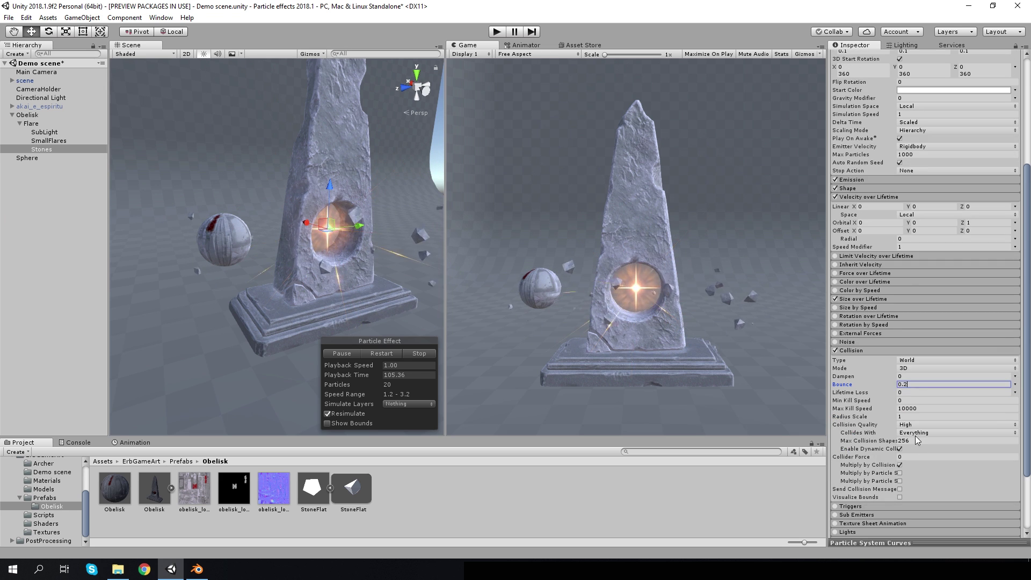
pyautogui.keyDown('alt'); pyautogui.moveTo(290, 252); pyautogui.dragTo(243, 257); pyautogui.keyUp('alt')
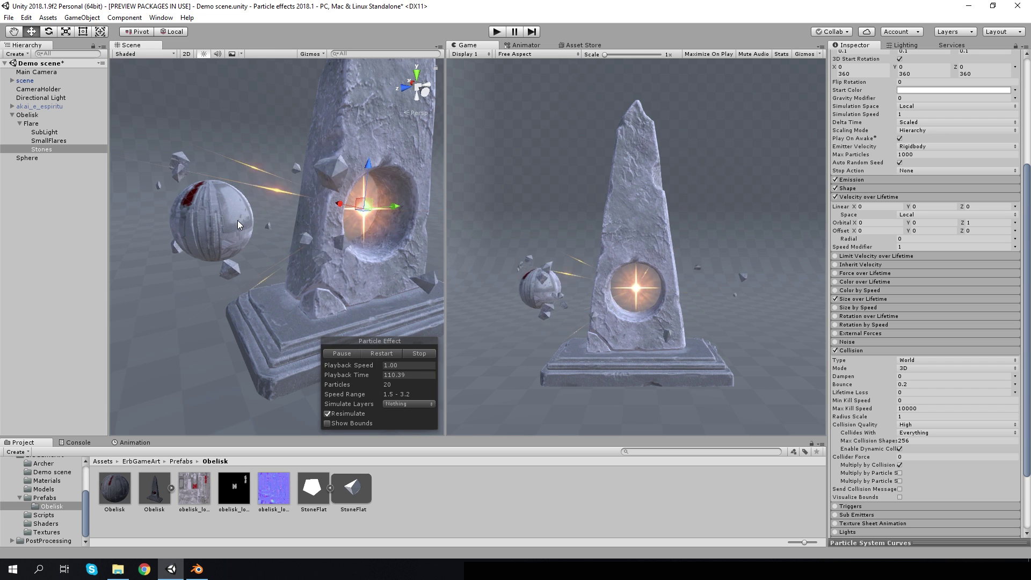
pyautogui.keyDown('alt'); pyautogui.moveTo(237, 220); pyautogui.dragTo(247, 213); pyautogui.keyUp('alt')
# Delete the test sphere from the scene and select the Stones particle system
pyautogui.click(21, 161)
pyautogui.press('Delete')
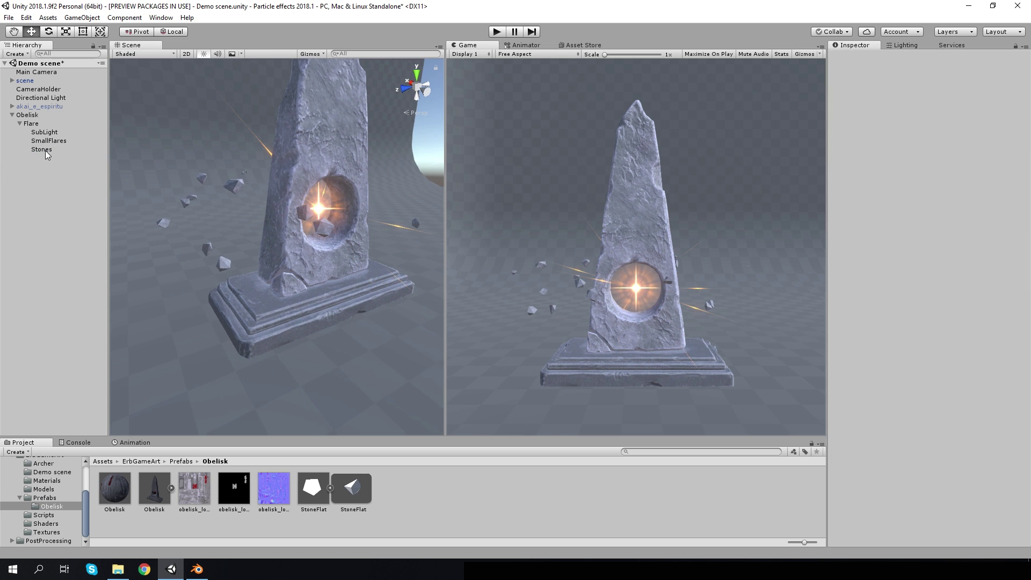
pyautogui.click(46, 149)
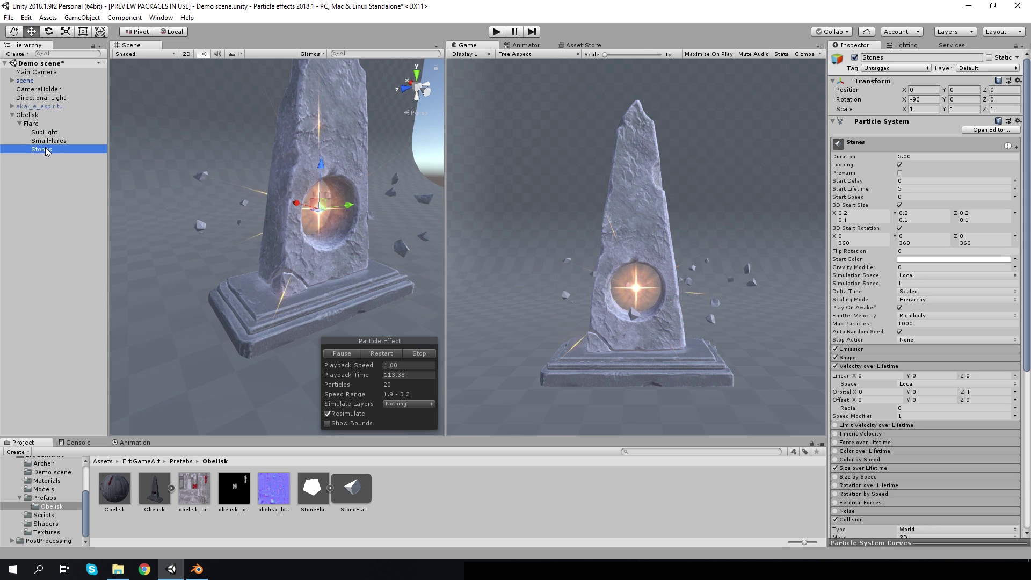
# Add a new particle system under Flare and rename it 'Trails'
pyautogui.rightClick(35, 123)
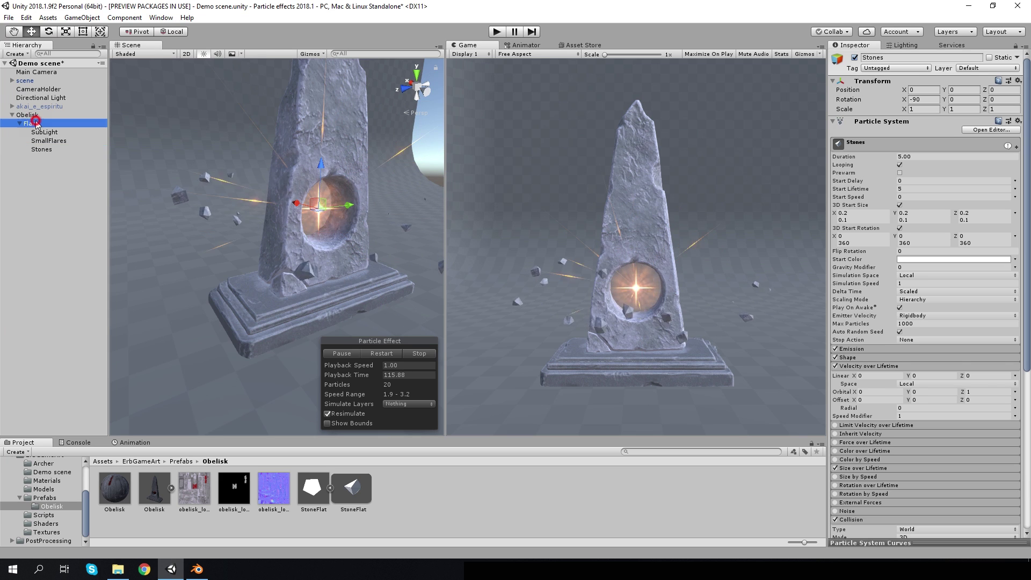
pyautogui.moveTo(81, 245)
pyautogui.click(144, 245)
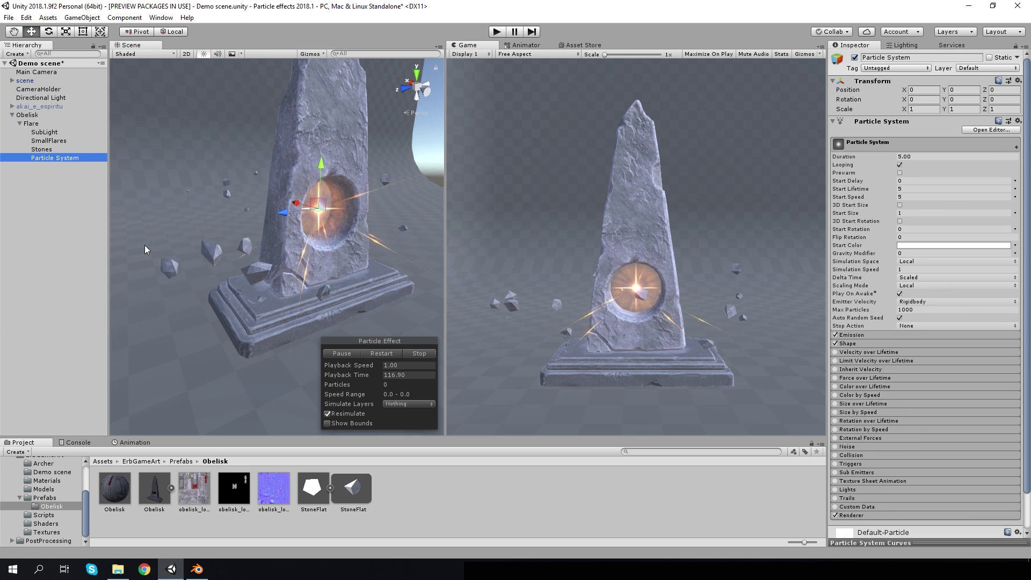
pyautogui.rightClick(46, 158)
pyautogui.click(76, 189)
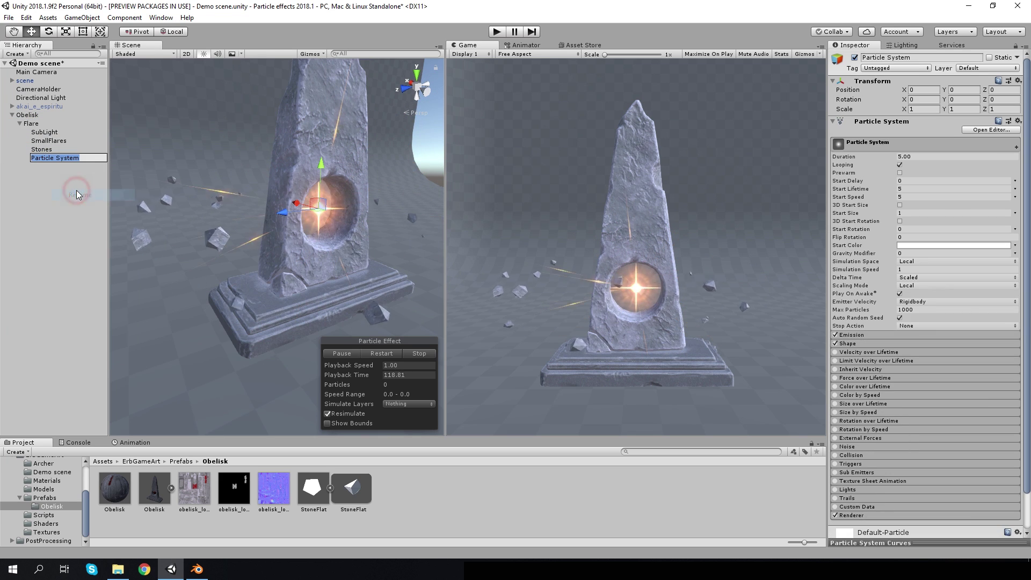
pyautogui.write('Trails')
pyautogui.click(74, 205)
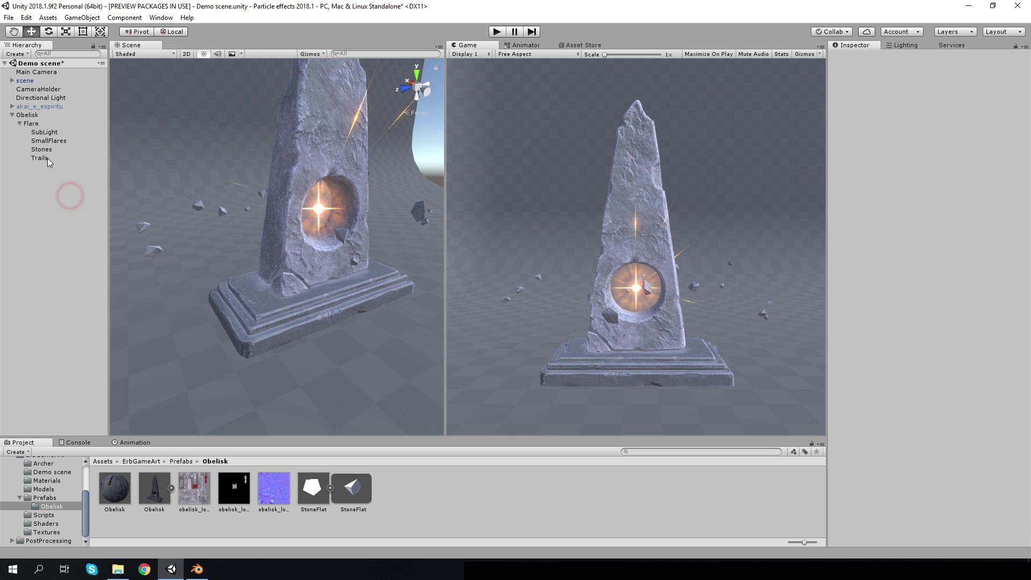
# Set the Trails cone Shape Angle to 0 and Rotation X to -90, then expand Renderer
pyautogui.click(47, 158)
pyautogui.click(853, 344)
pyautogui.click(911, 360)
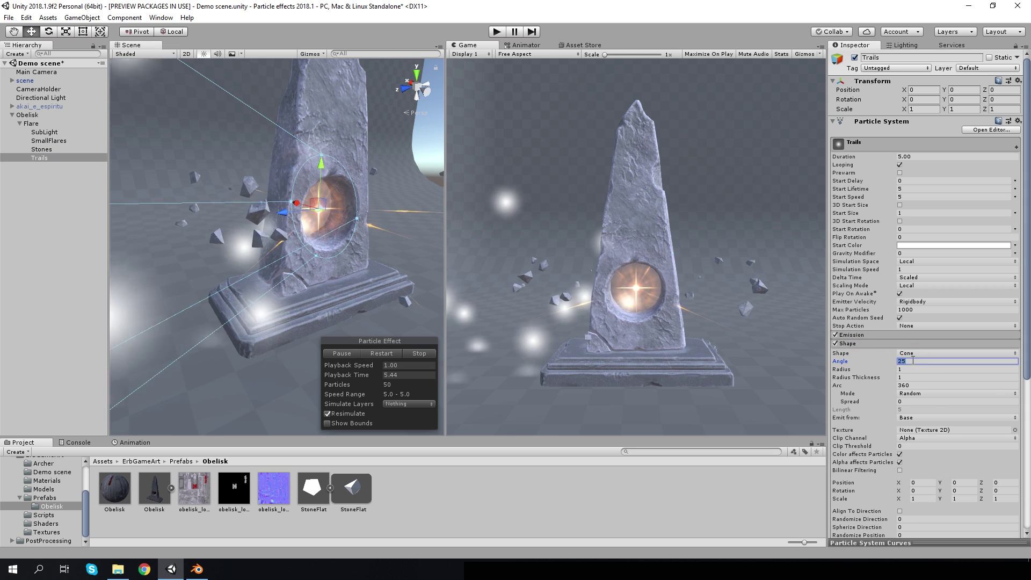
pyautogui.write('0')
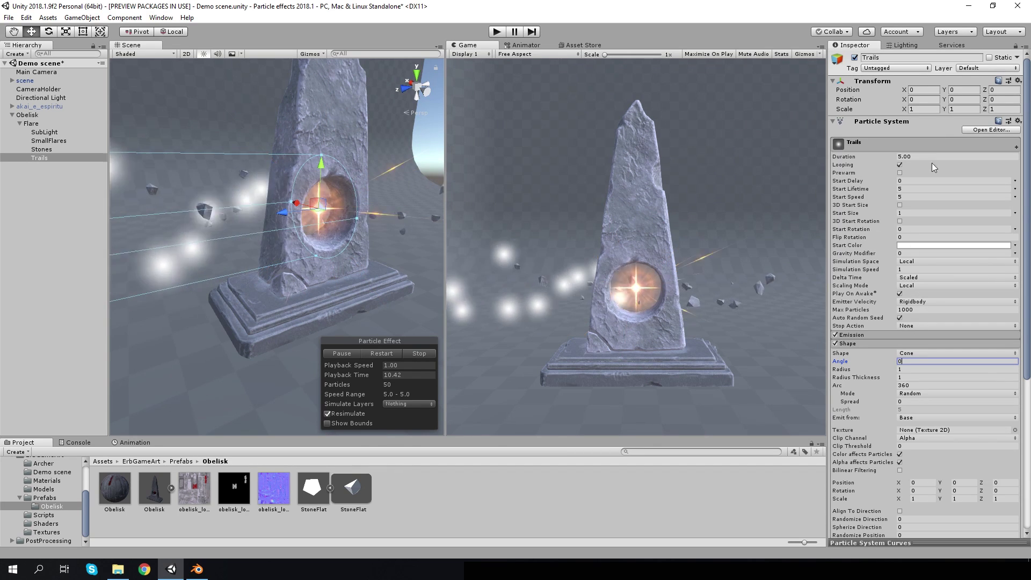
pyautogui.click(912, 100)
pyautogui.write('-90')
pyautogui.press('Return')
pyautogui.scroll(-5, 876, 478)
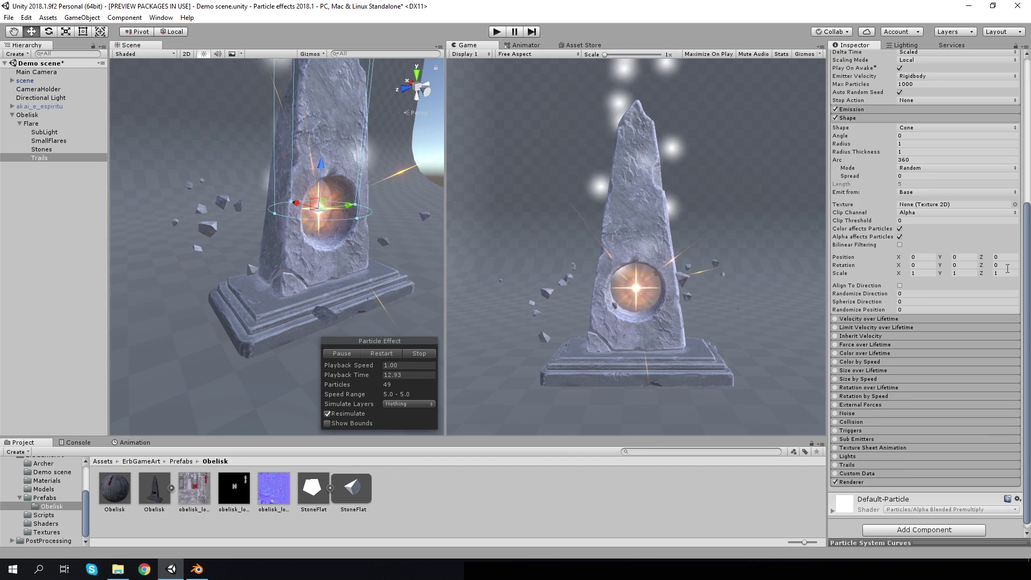
pyautogui.click(875, 482)
pyautogui.scroll(-5, 876, 481)
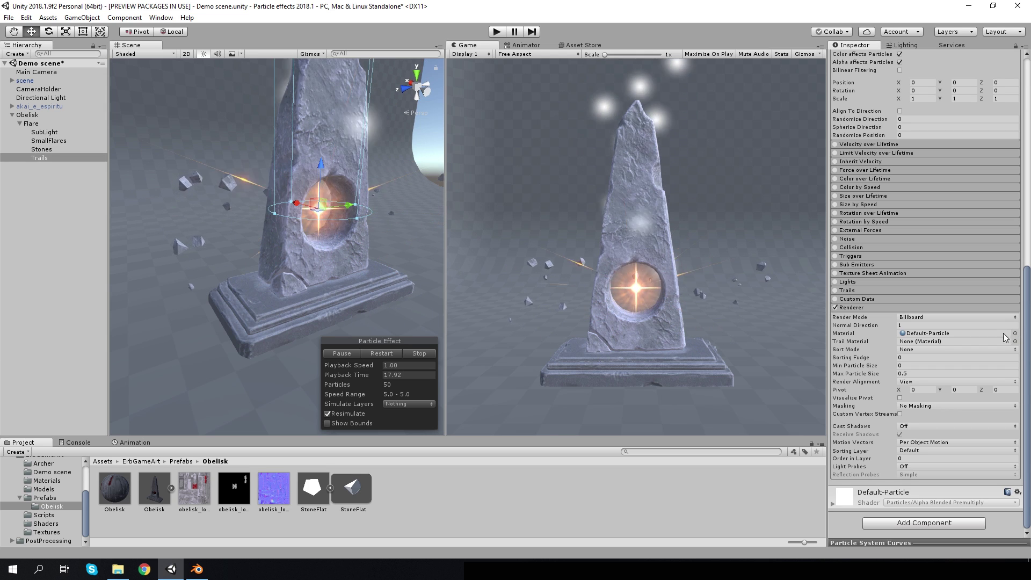
# Enable the Trails module and set the Renderer Render Mode to None
pyautogui.click(916, 316)
pyautogui.click(836, 290)
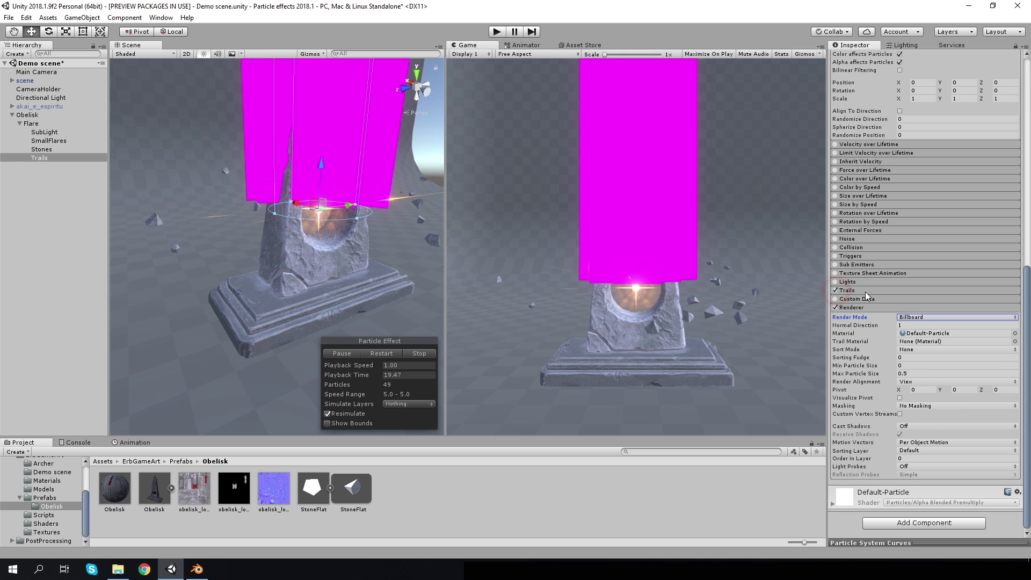
pyautogui.click(922, 318)
pyautogui.click(920, 387)
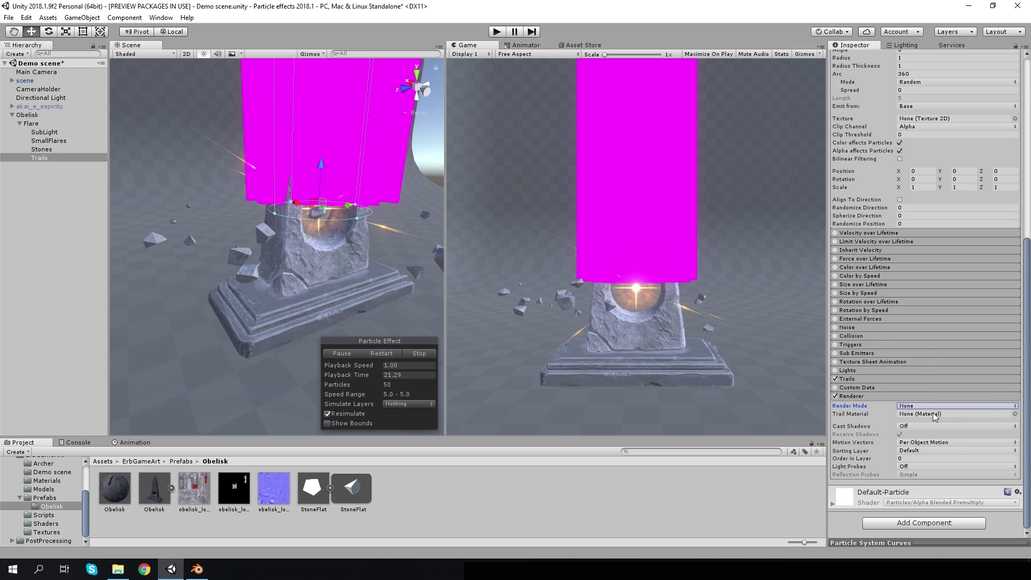
# Assign Trail21cg as the Trail Material
pyautogui.click(1015, 414)
pyautogui.scroll(-3, 768, 349)
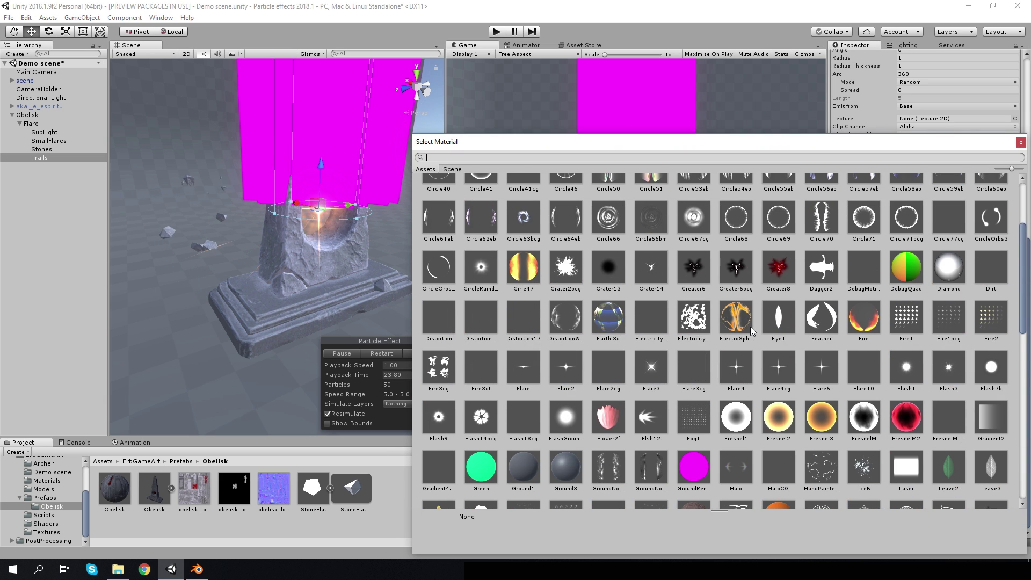
pyautogui.scroll(-2, 742, 330)
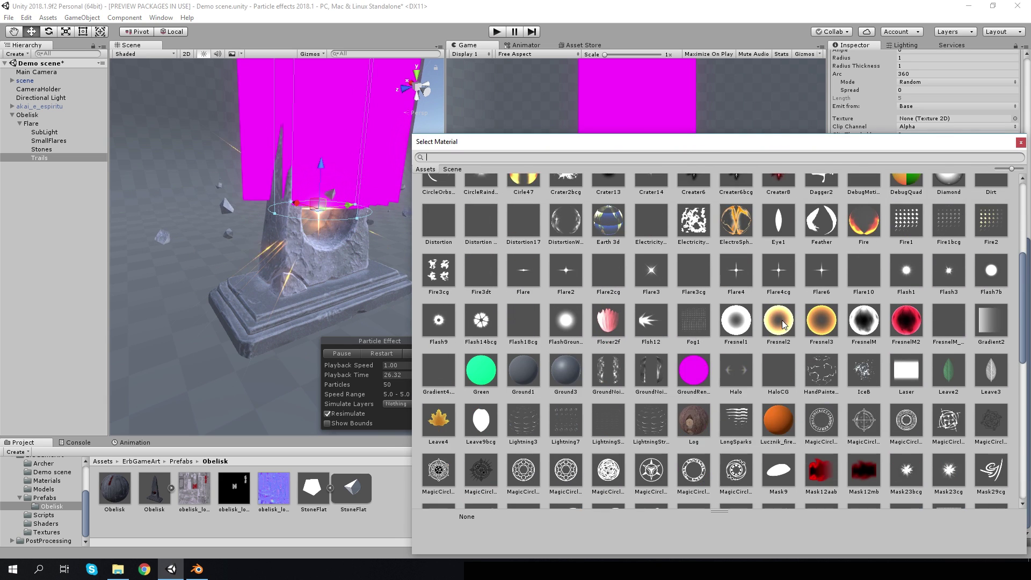
pyautogui.scroll(-3, 782, 320)
pyautogui.scroll(-5, 784, 315)
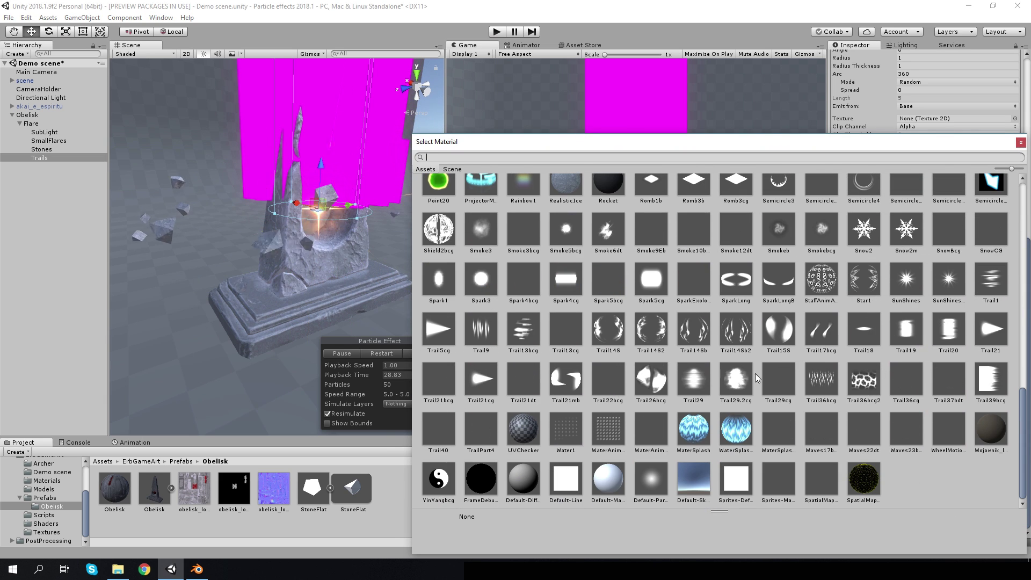
pyautogui.click(482, 378)
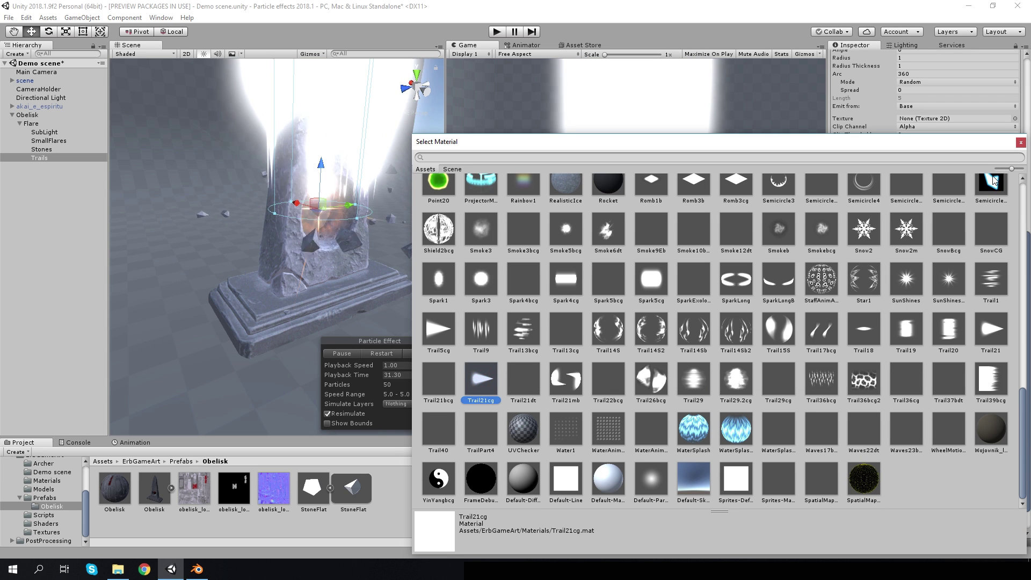
pyautogui.click(919, 414)
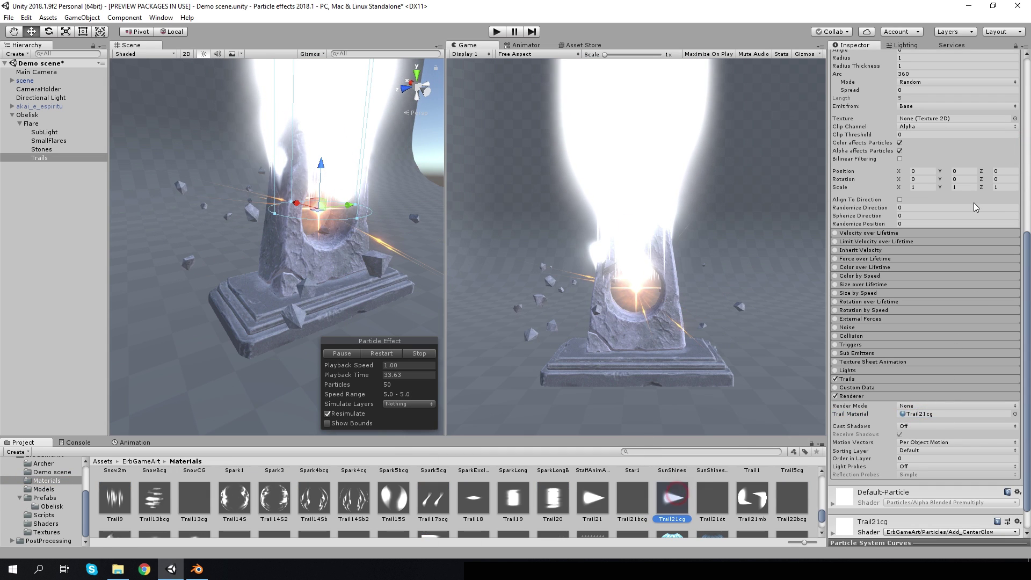
# Preview the Trail21 texture used by the Trail21cg material, then close the viewer
pyautogui.click(672, 499)
pyautogui.click(1010, 121)
pyautogui.click(357, 494)
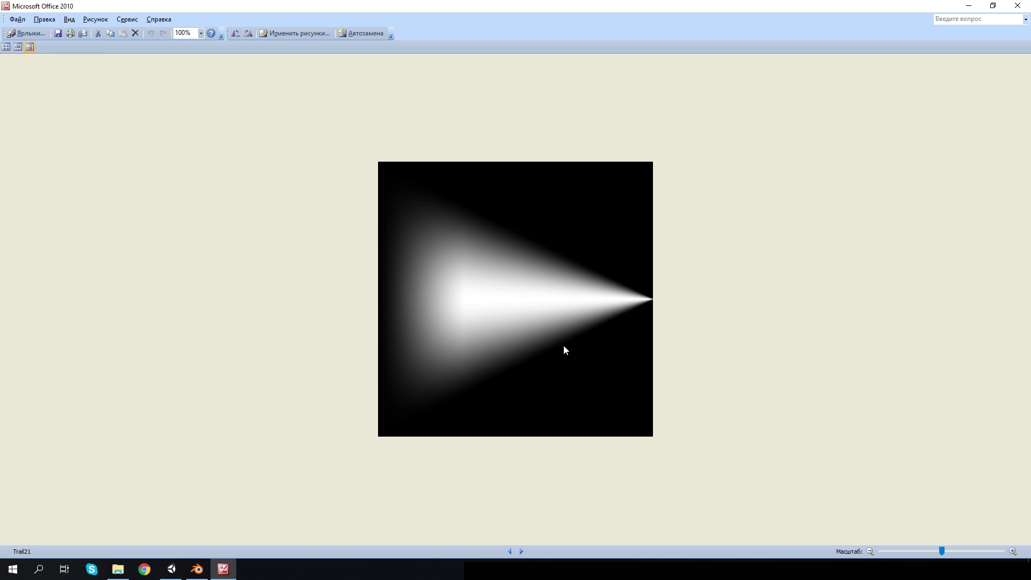
pyautogui.click(1018, 5)
# Set the Trails Start Speed to 0
pyautogui.click(52, 506)
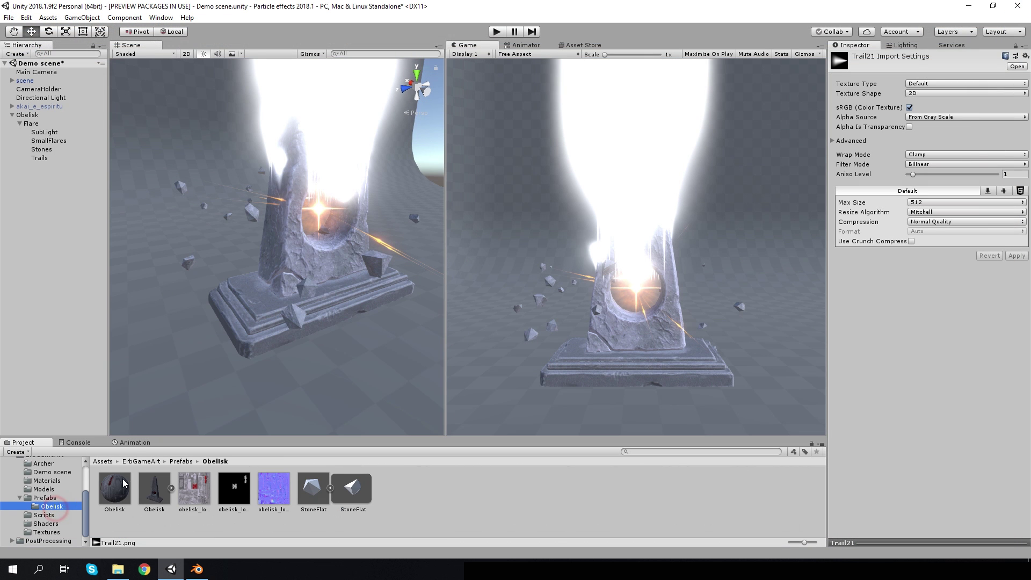
pyautogui.click(38, 158)
pyautogui.click(915, 197)
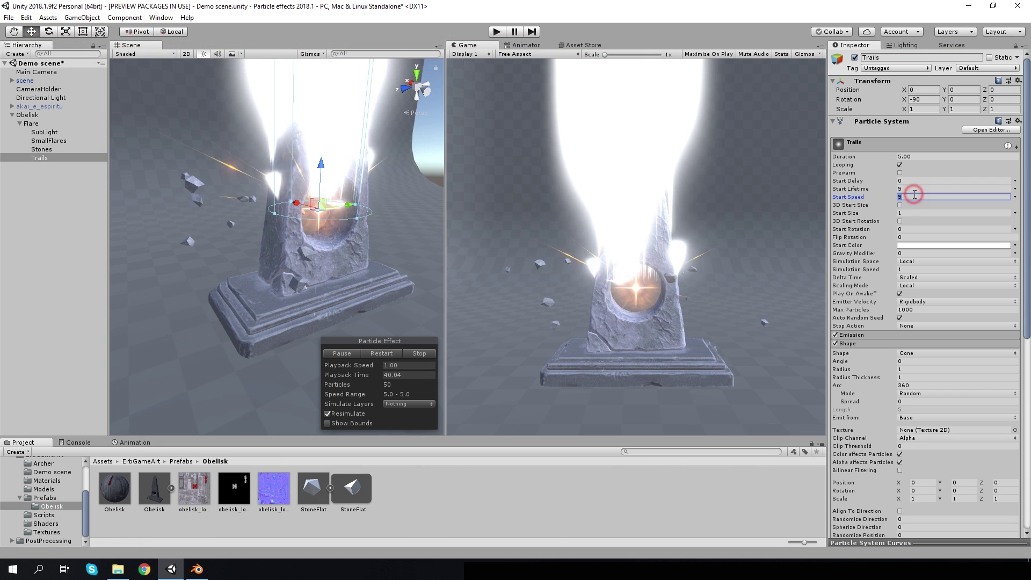
pyautogui.write('0')
# Enable Velocity over Lifetime with Random Between Two Constants, Z from 3 to 5
pyautogui.click(856, 344)
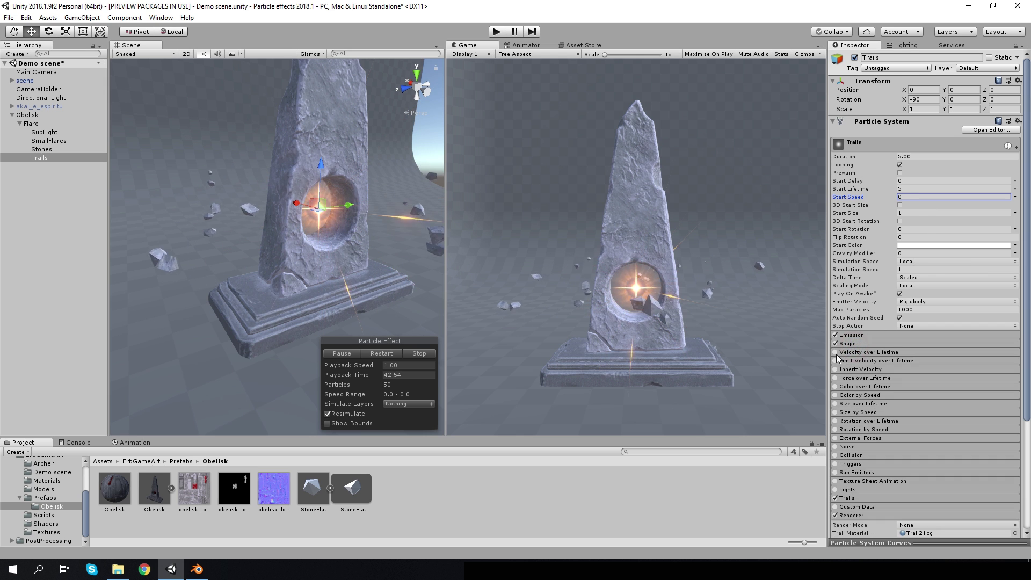
pyautogui.click(859, 352)
pyautogui.click(1015, 362)
pyautogui.click(985, 395)
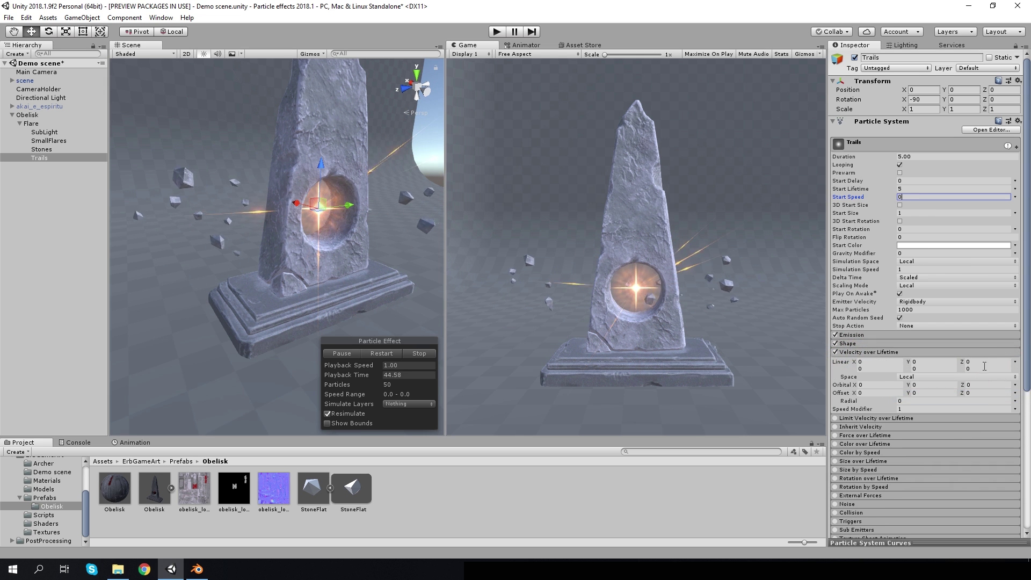
pyautogui.write('3')
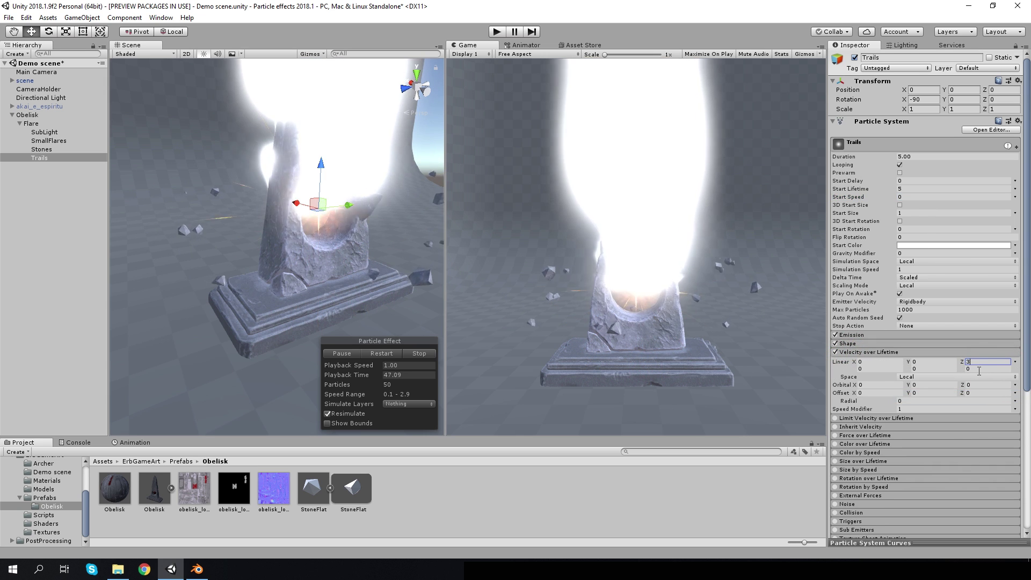
pyautogui.click(985, 368)
pyautogui.write('5')
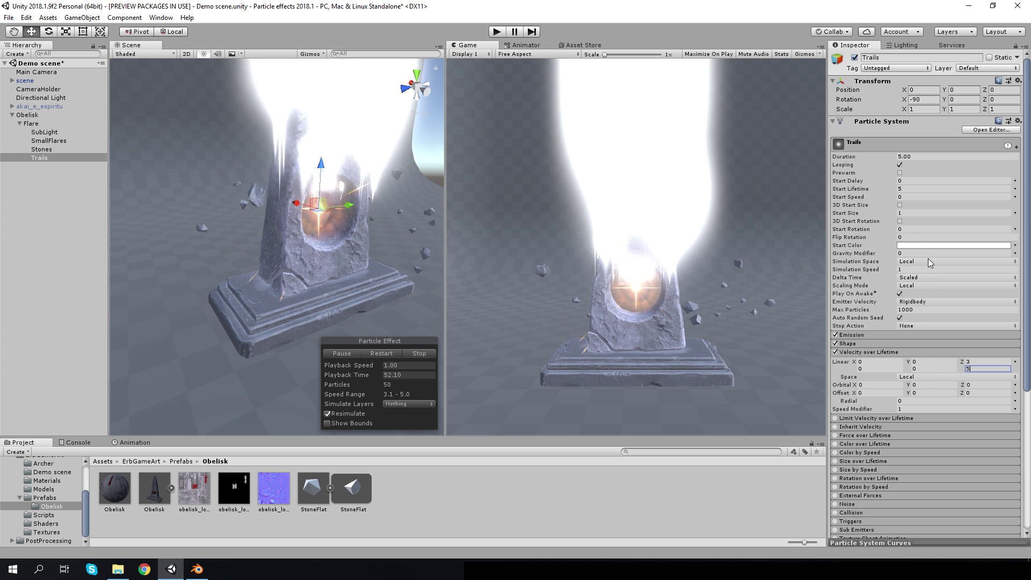
# Set Start Size to 0.2 and Start Color to orange
pyautogui.click(911, 213)
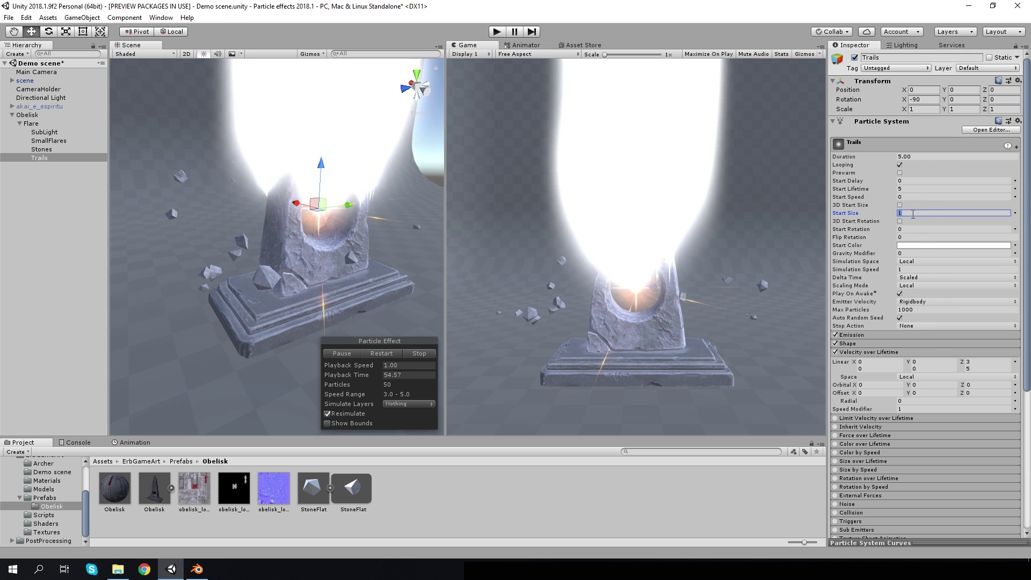
pyautogui.write('0.2')
pyautogui.click(954, 246)
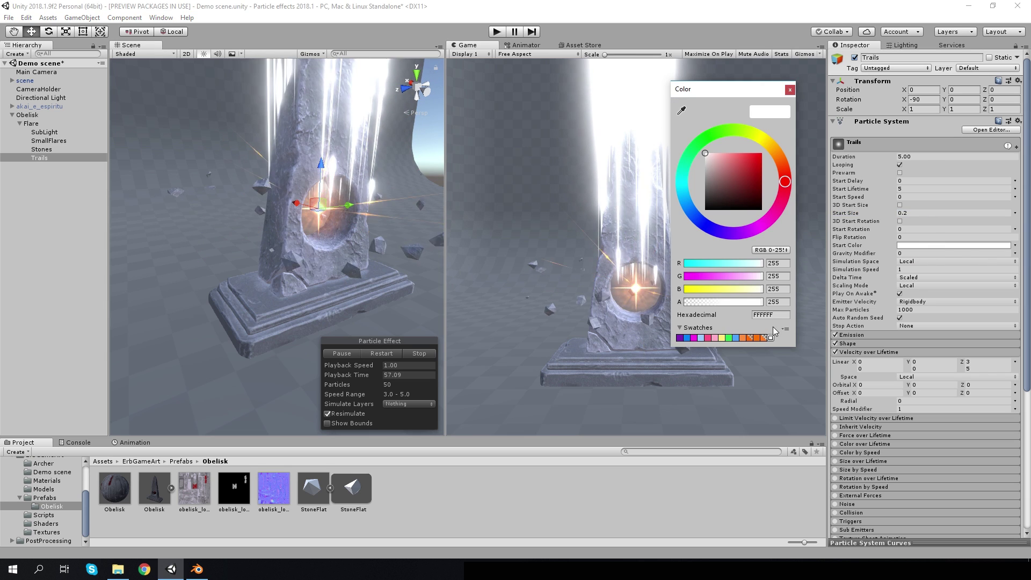
pyautogui.click(743, 338)
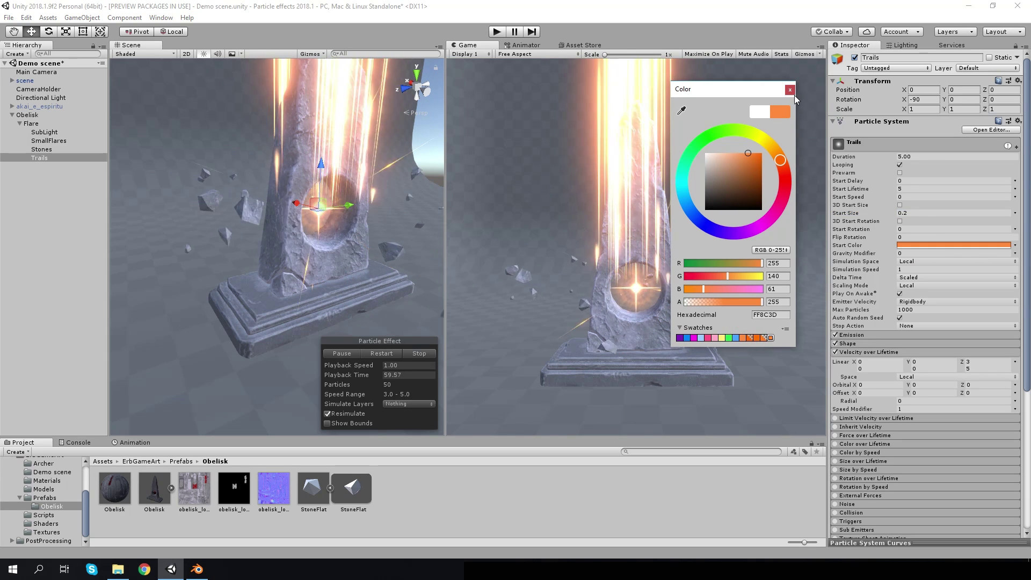
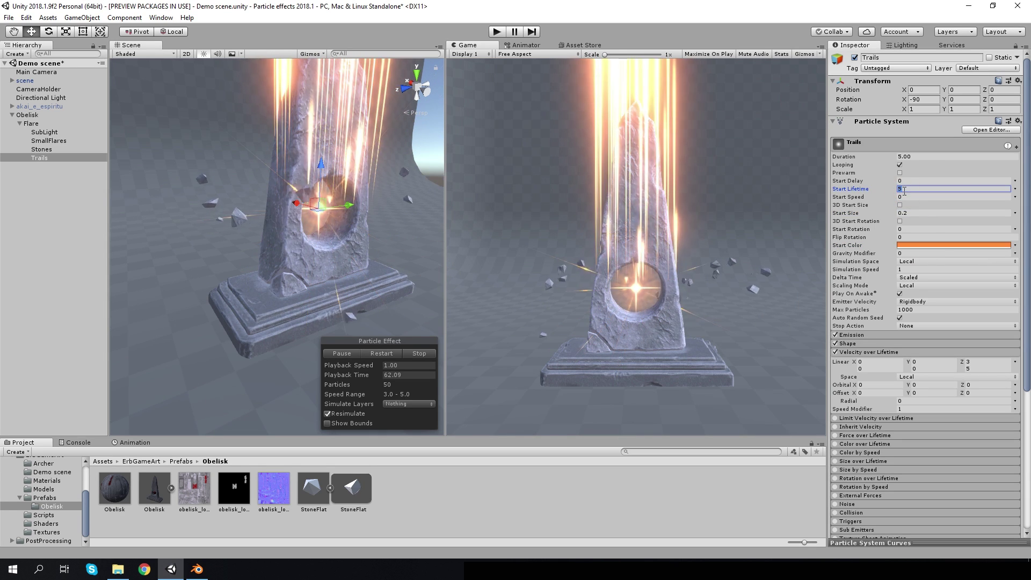
# Make Velocity over Lifetime Orbital and Offset random between two constants, with ±0.3 offset ranges
pyautogui.write('0')
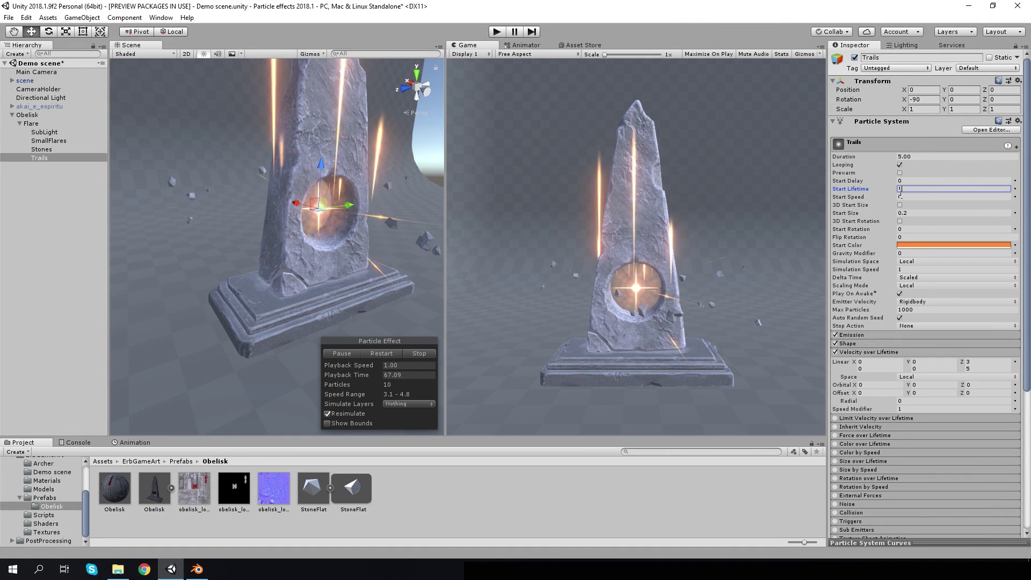
pyautogui.scroll(-3, 938, 309)
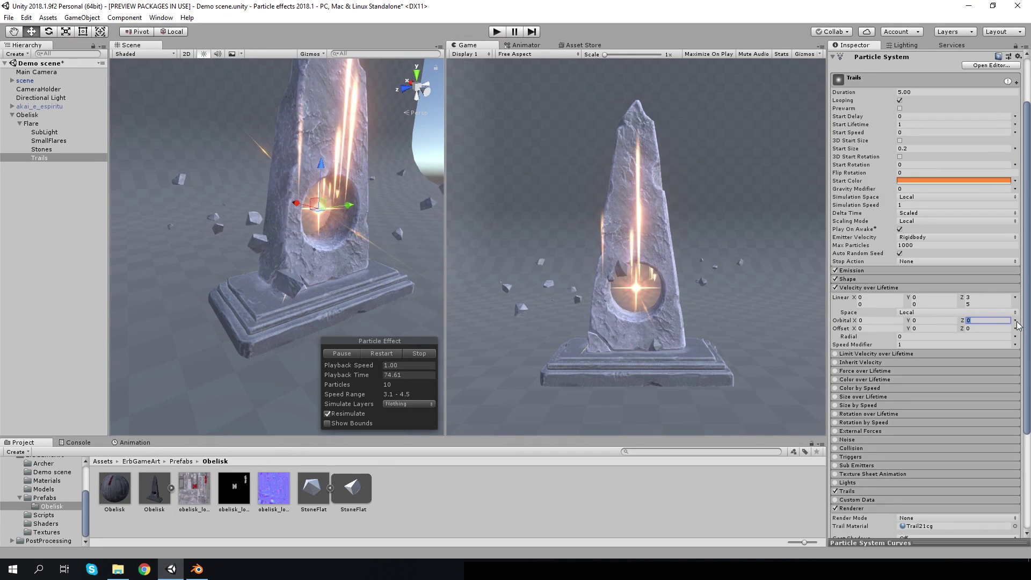
pyautogui.click(1001, 355)
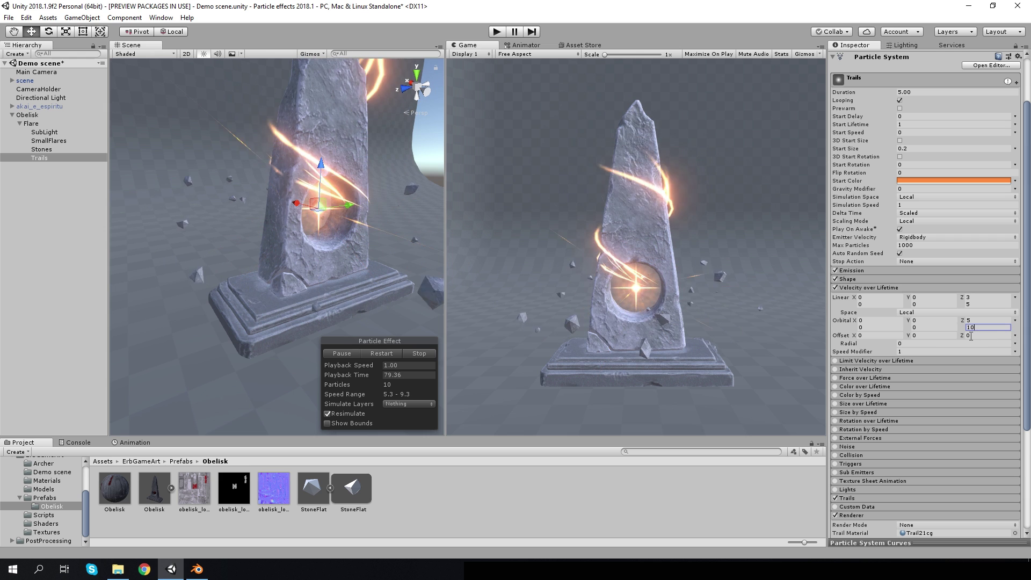
pyautogui.click(1015, 335)
pyautogui.click(1001, 369)
pyautogui.write('.3')
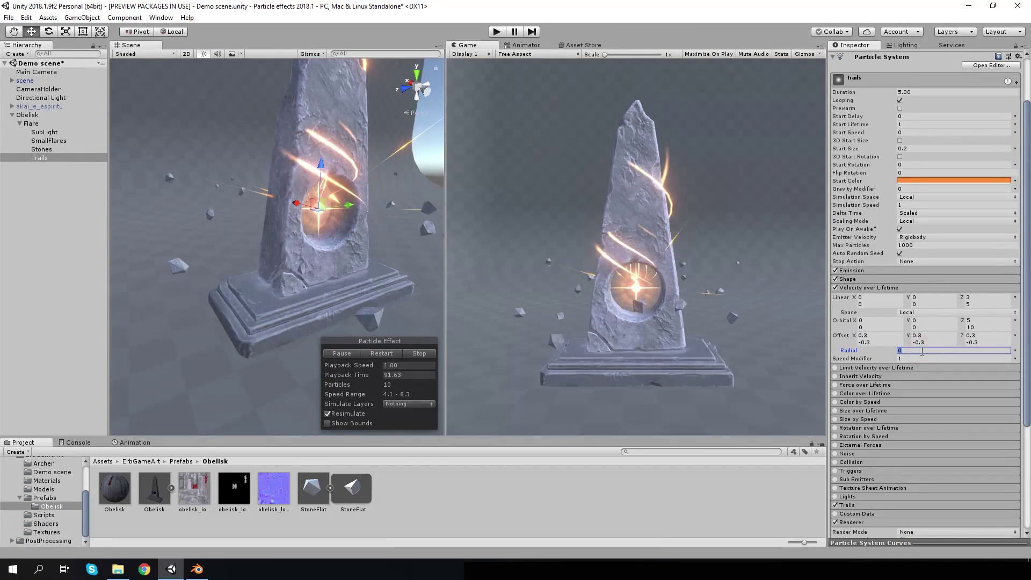
pyautogui.write('2')
# Set Radial velocity to a step-down preset curve
pyautogui.click(1015, 350)
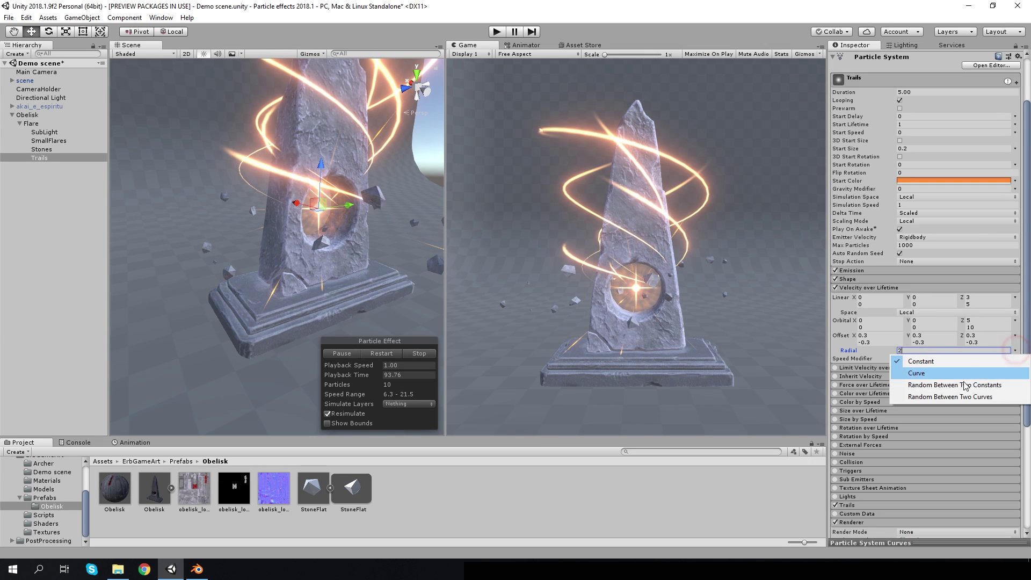
pyautogui.click(917, 373)
pyautogui.moveTo(865, 542); pyautogui.dragTo(865, 414)
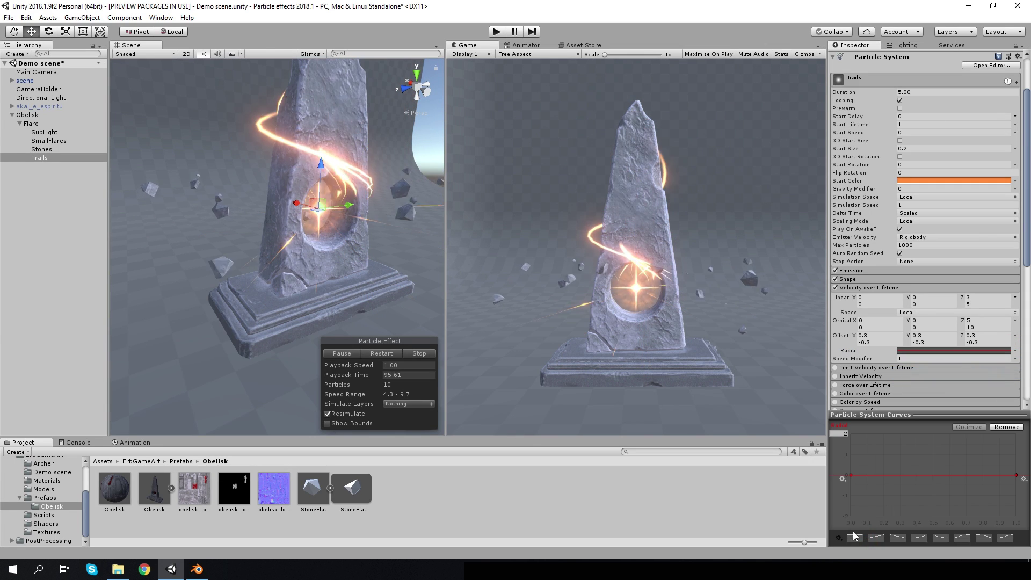
pyautogui.click(839, 537)
pyautogui.click(880, 445)
pyautogui.click(995, 460)
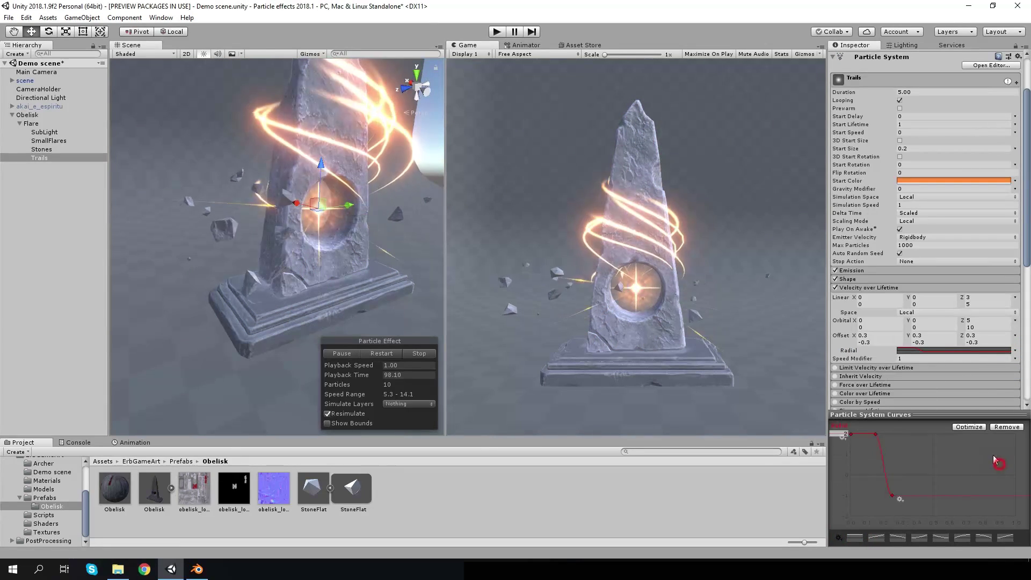
pyautogui.moveTo(948, 418); pyautogui.dragTo(948, 542)
pyautogui.click(936, 351)
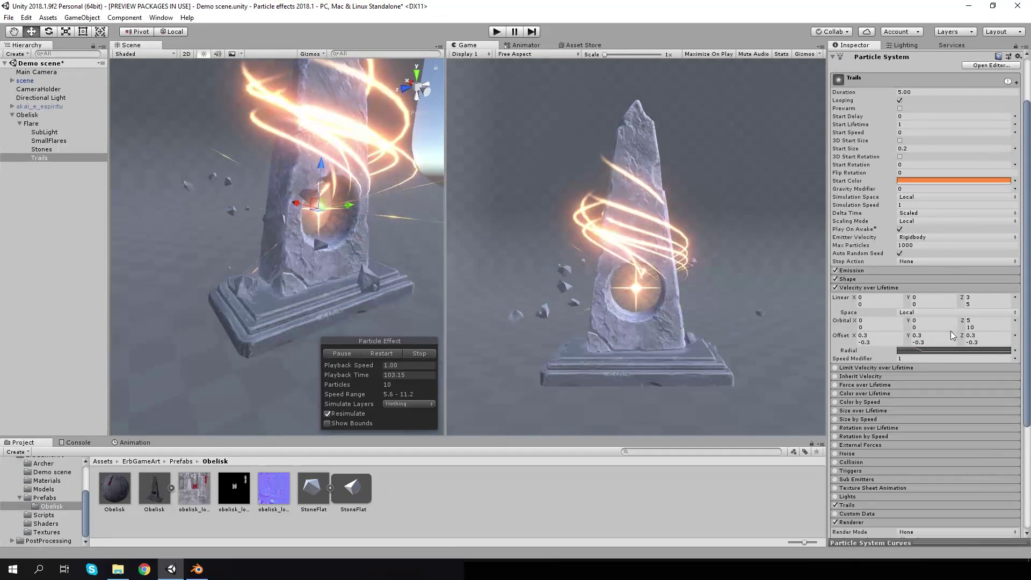
pyautogui.scroll(3, 974, 341)
# Make Start Lifetime random between two constants with a 0.8 minimum
pyautogui.click(1015, 189)
pyautogui.click(945, 232)
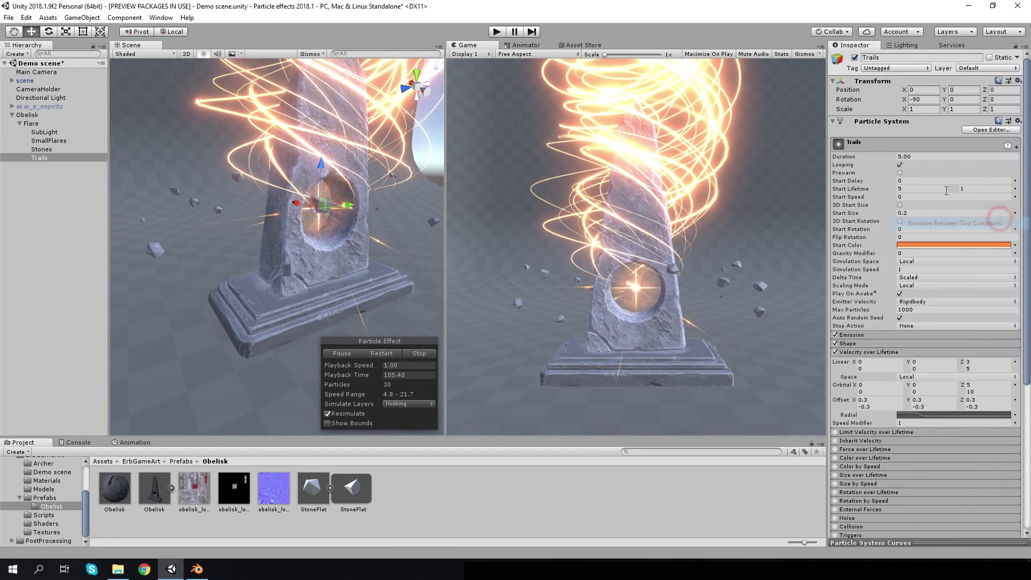
pyautogui.click(923, 188)
pyautogui.write('0.8')
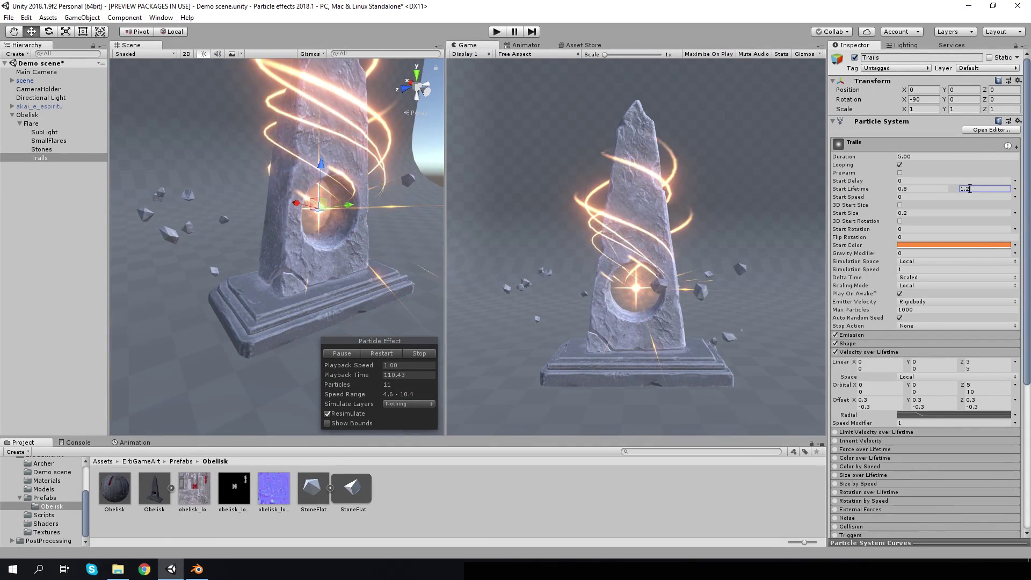
# Set the Trails module's Width over Trail to a curve
pyautogui.scroll(-5, 917, 333)
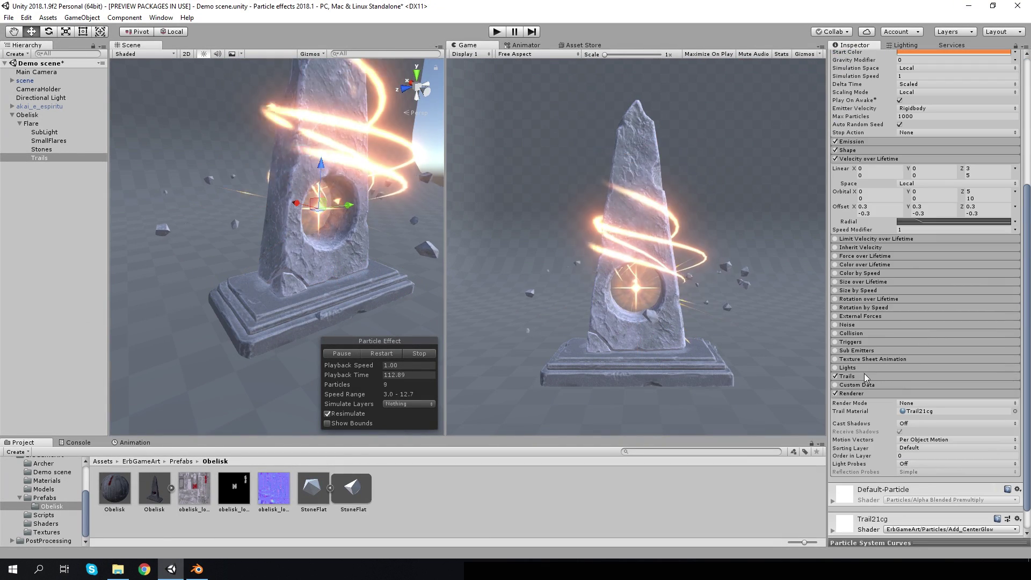
pyautogui.scroll(-5, 864, 372)
pyautogui.click(904, 346)
pyautogui.write('0.5')
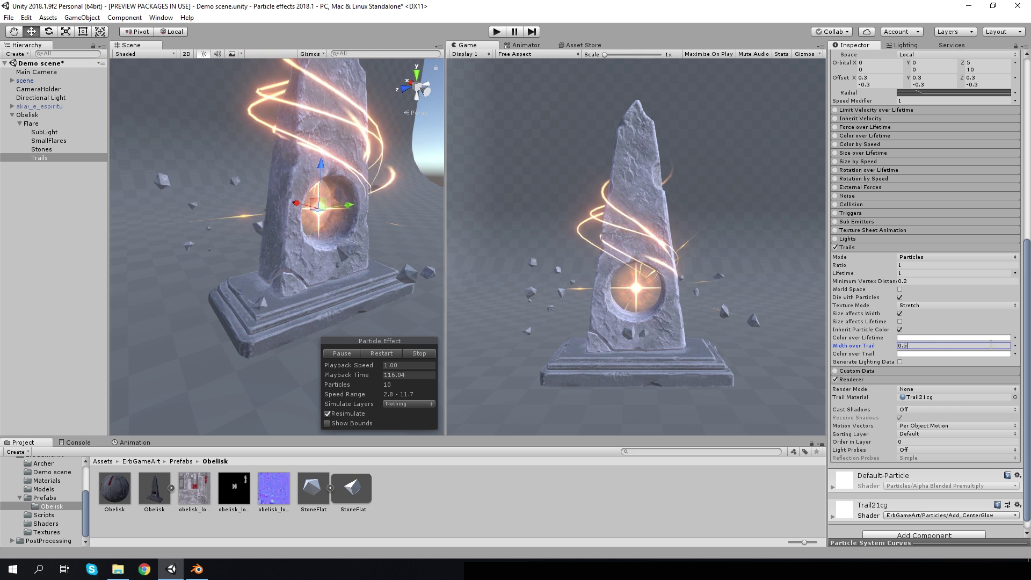
pyautogui.click(1017, 346)
pyautogui.click(951, 369)
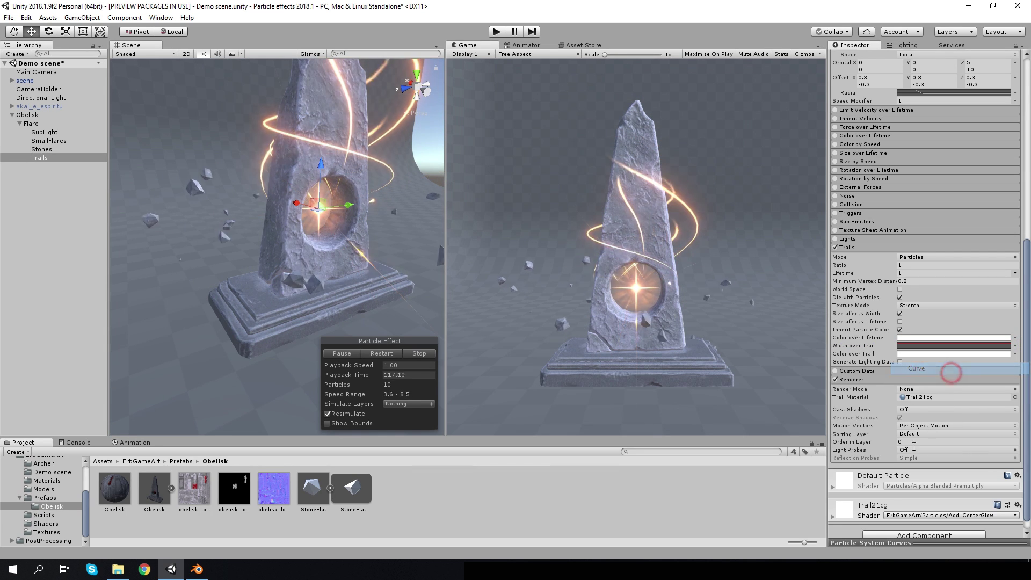
pyautogui.moveTo(853, 539); pyautogui.dragTo(854, 414)
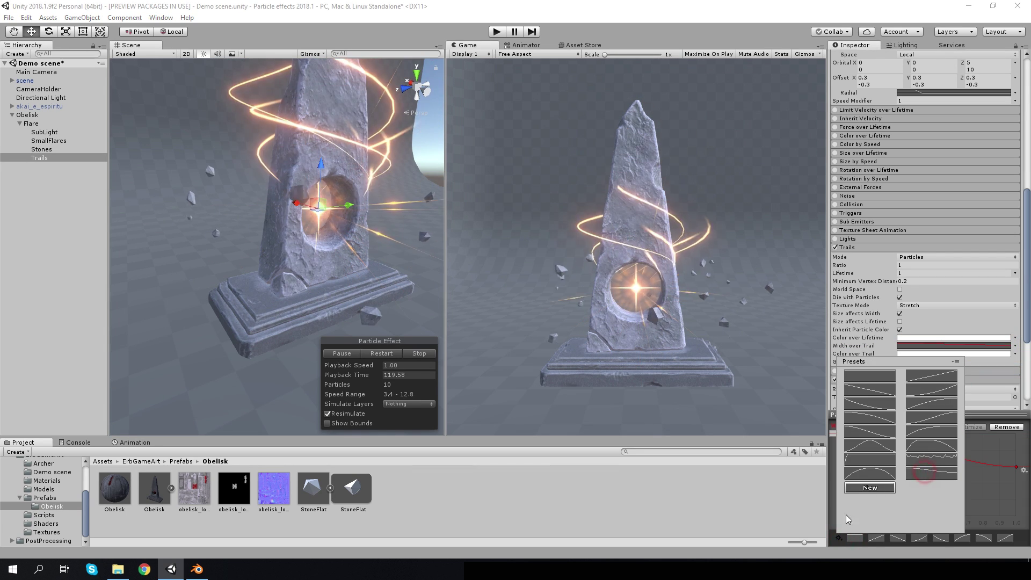
# Set the trail's Minimum Vertex Distance to 0.1 and Lifetime to 0.4
pyautogui.click(912, 282)
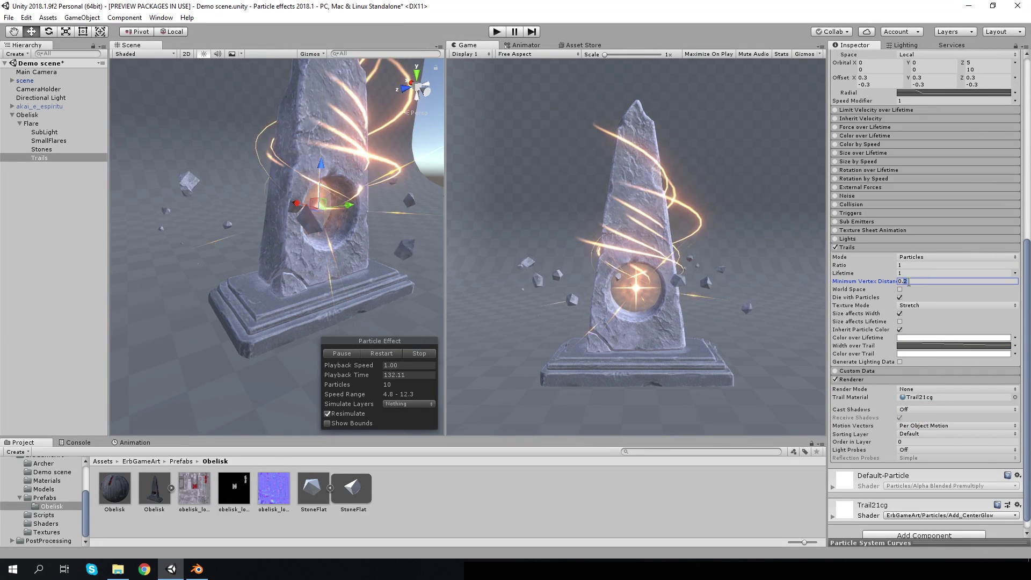
pyautogui.doubleClick(916, 281)
pyautogui.write('1')
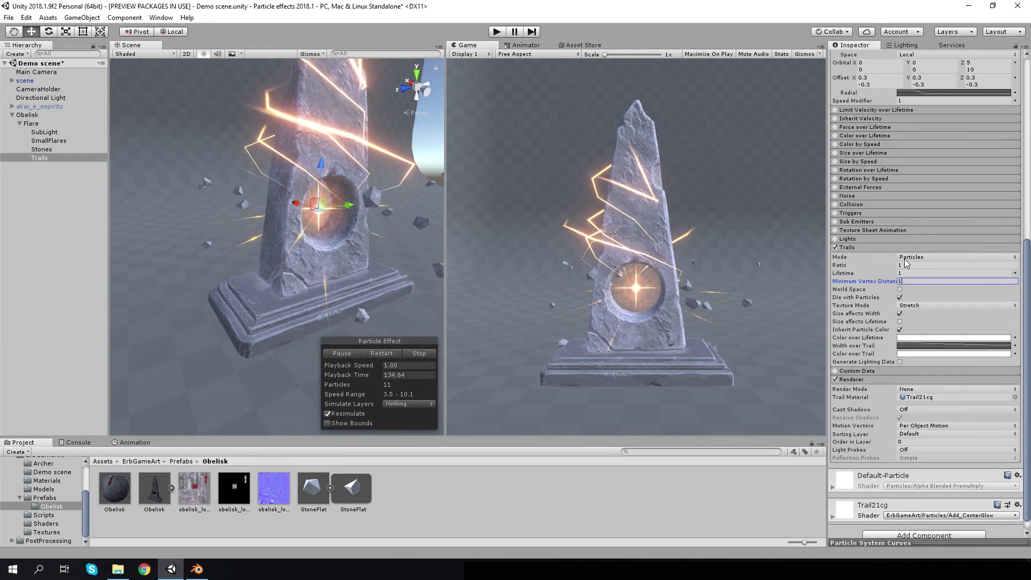
pyautogui.click(908, 273)
pyautogui.write('0.4')
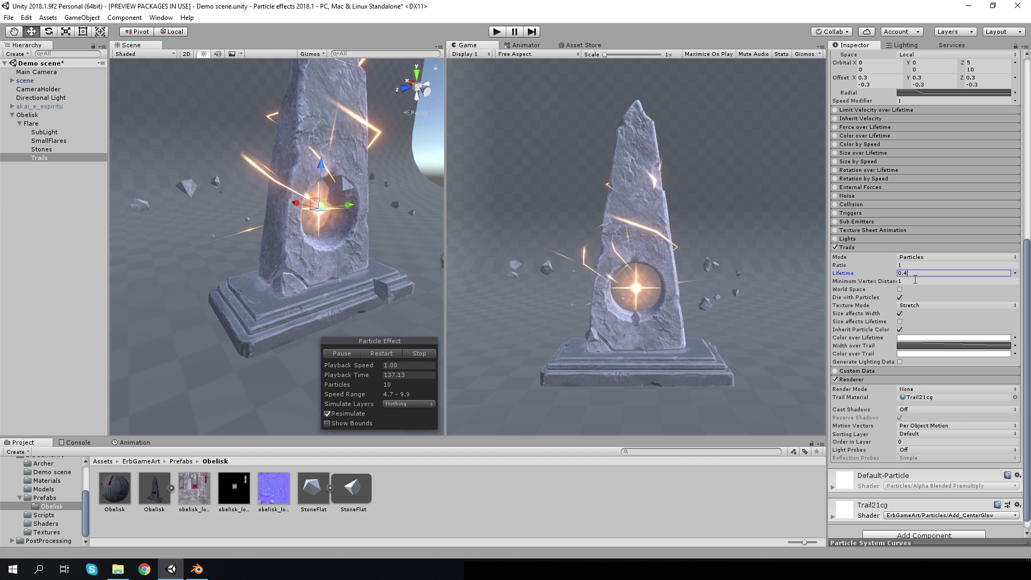
pyautogui.write('0.')
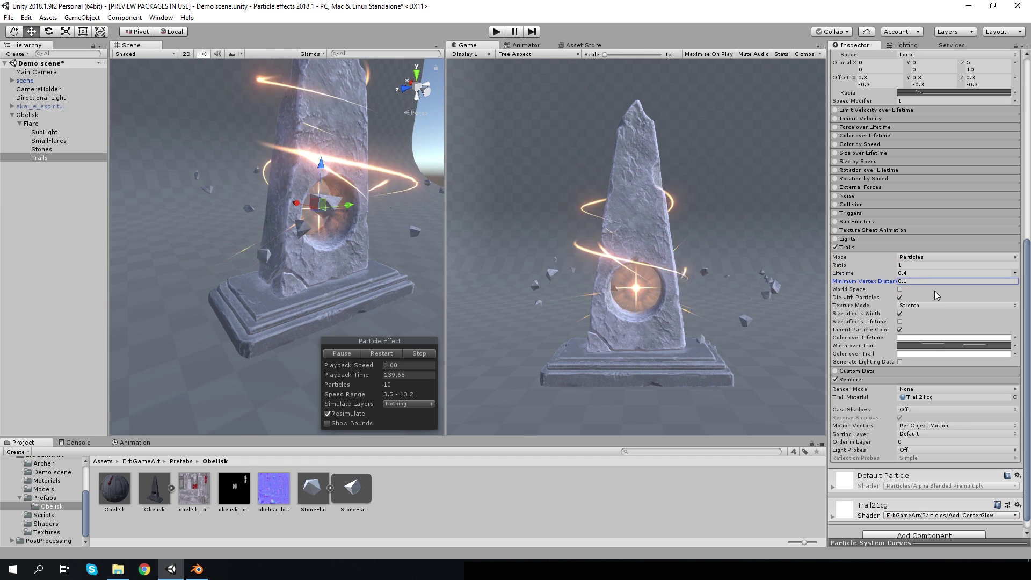
# Switch the trail's Color over Lifetime to a gradient with an alpha key at 35%
pyautogui.click(935, 338)
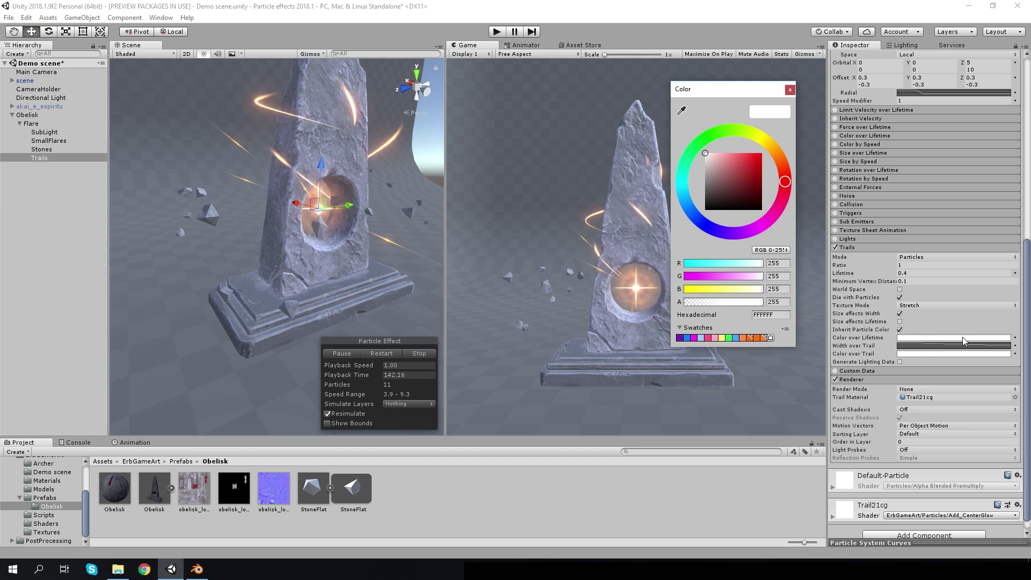
pyautogui.click(1015, 337)
pyautogui.click(937, 352)
pyautogui.click(933, 337)
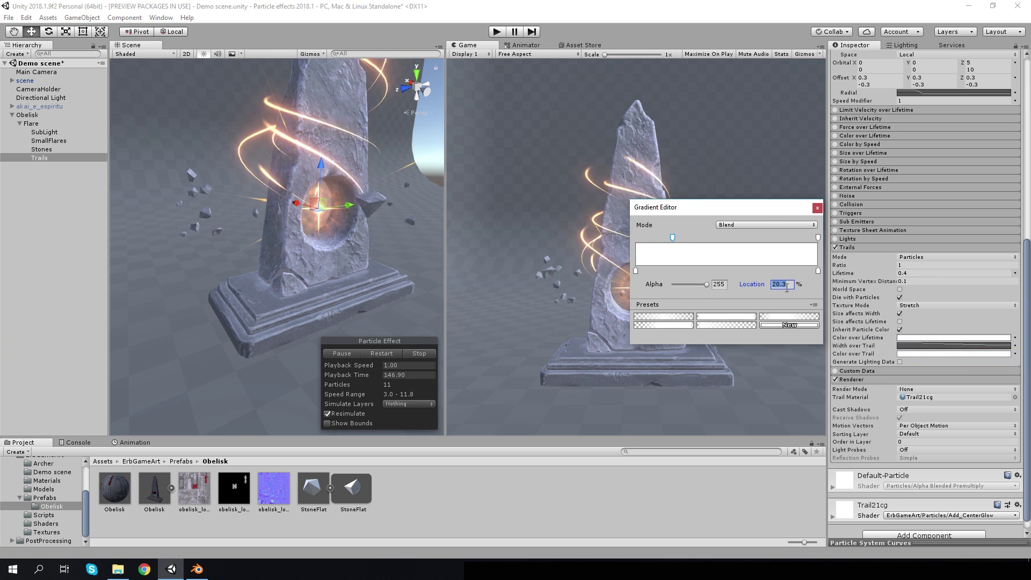
pyautogui.press('BackSpace')
pyautogui.write('5')
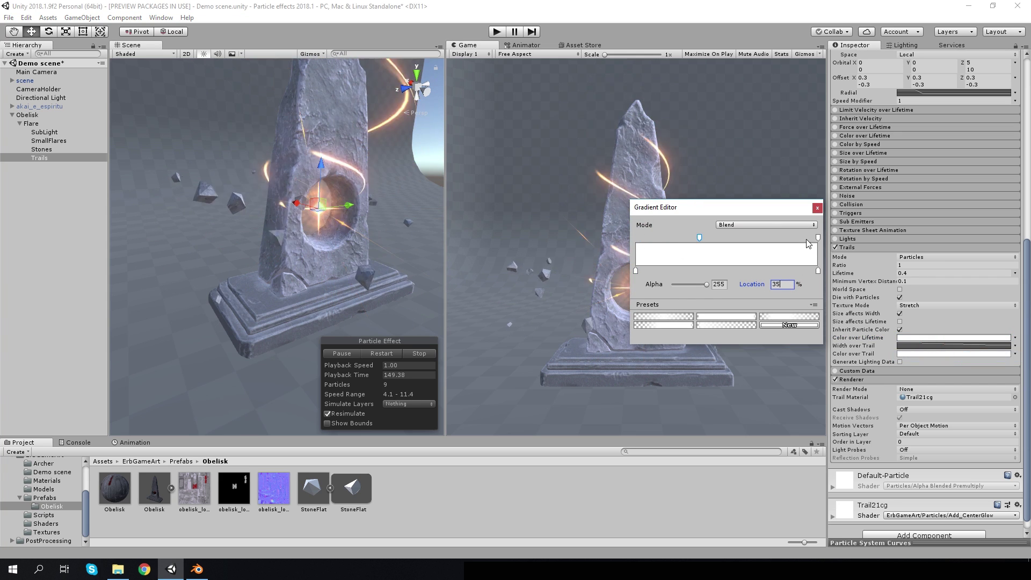
pyautogui.click(817, 236)
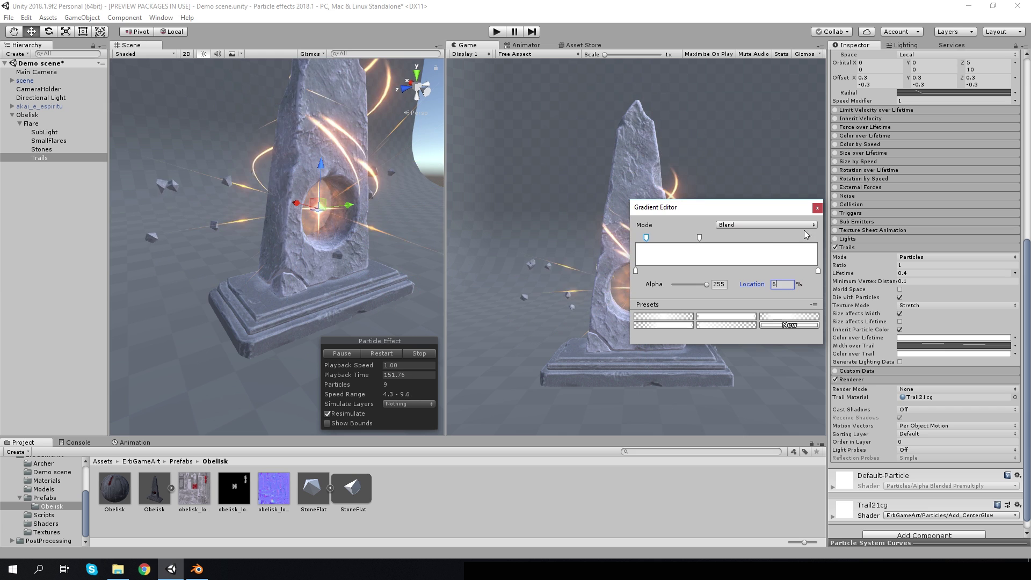
pyautogui.click(817, 208)
pyautogui.click(370, 354)
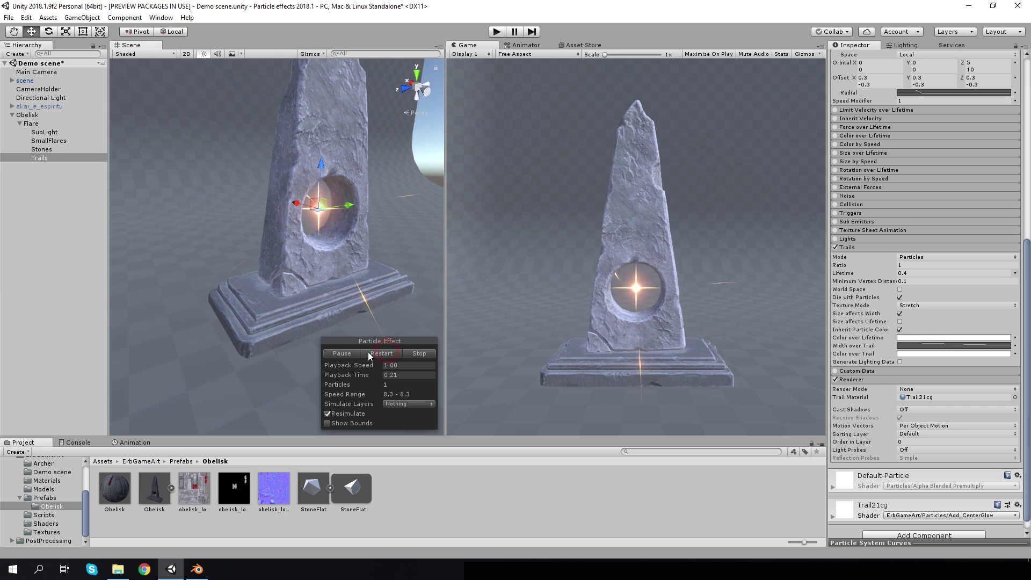
# Fade the trail gradient's alpha to 0 at both the start and the end
pyautogui.click(915, 338)
pyautogui.moveTo(700, 284); pyautogui.dragTo(630, 290)
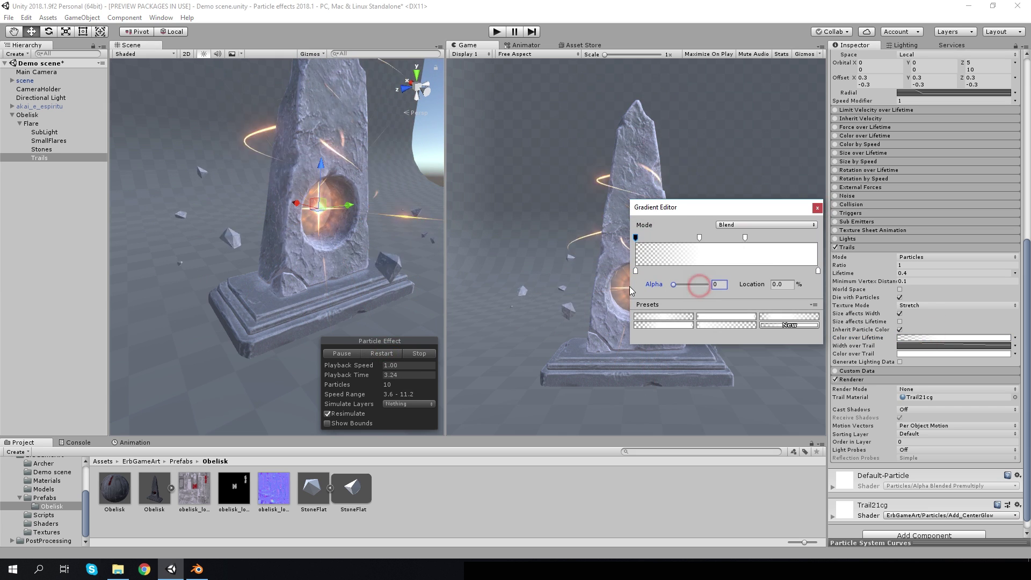
pyautogui.click(817, 237)
pyautogui.moveTo(707, 285); pyautogui.dragTo(616, 287)
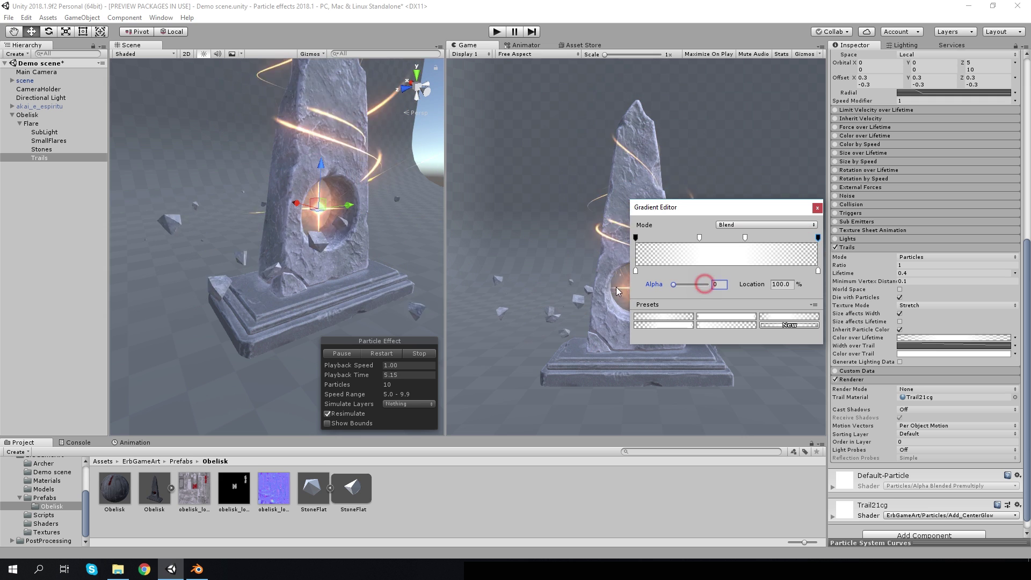
pyautogui.click(817, 208)
# Enable particle Color over Lifetime with a gradient fading in at the start and out around 90%
pyautogui.click(836, 144)
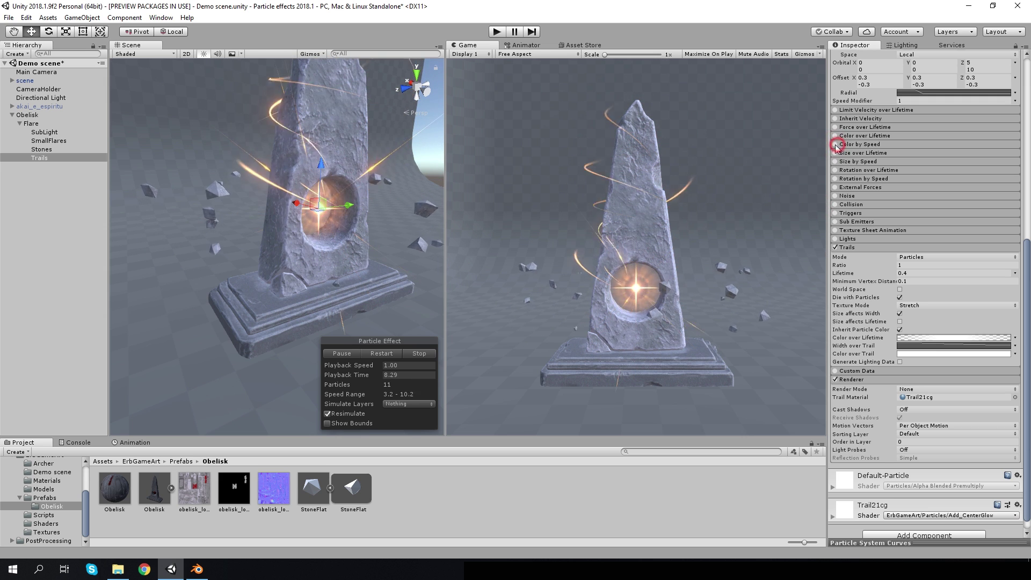
pyautogui.click(836, 136)
pyautogui.click(988, 145)
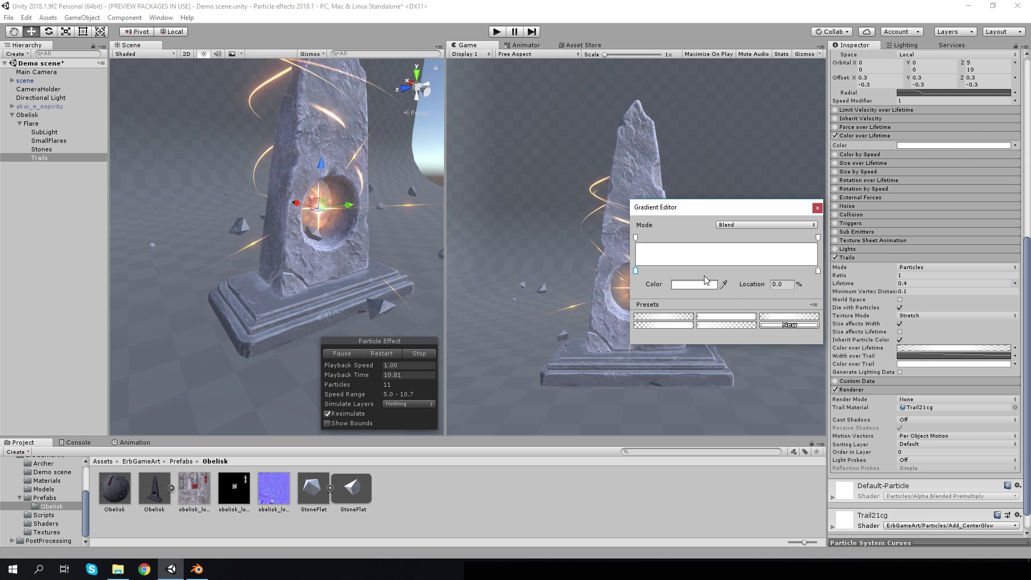
pyautogui.click(726, 317)
pyautogui.click(783, 285)
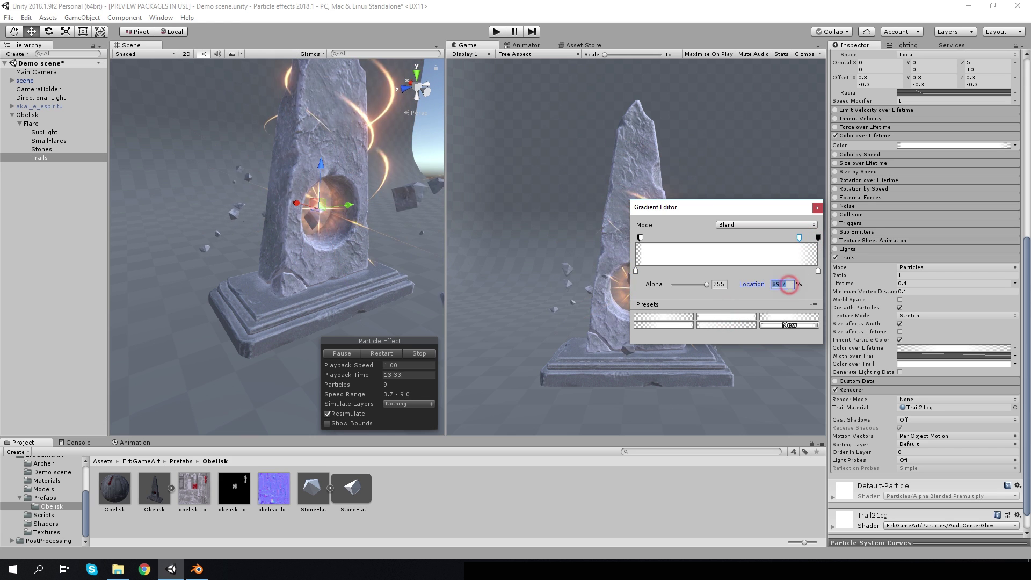
pyautogui.click(651, 237)
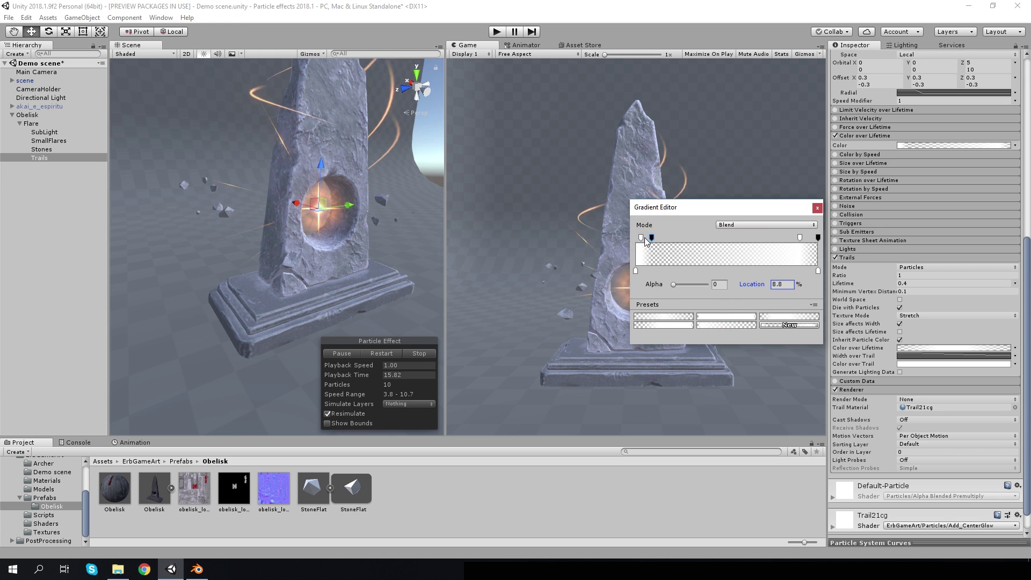
pyautogui.moveTo(648, 237); pyautogui.dragTo(646, 238)
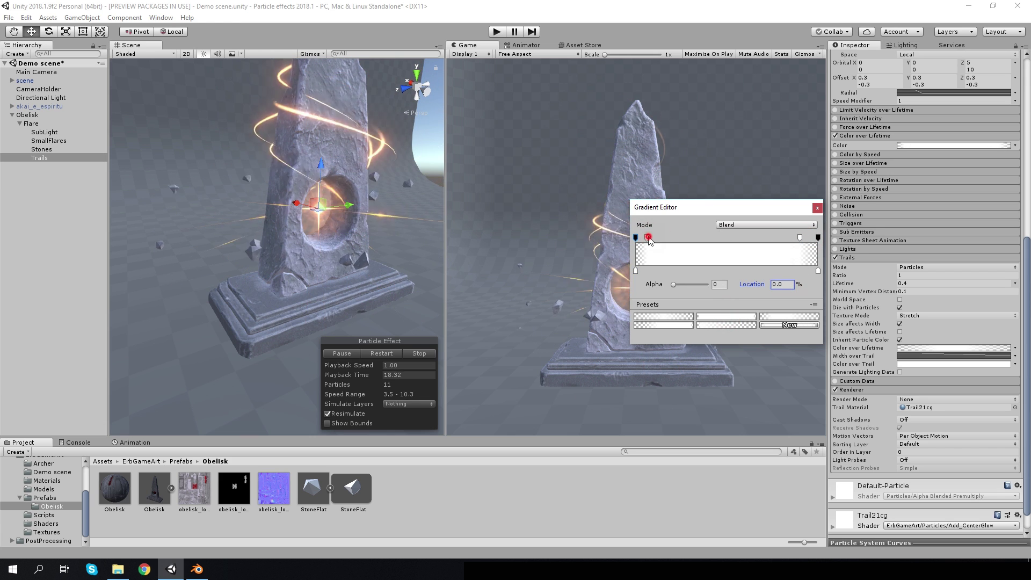
pyautogui.moveTo(673, 285); pyautogui.dragTo(706, 284)
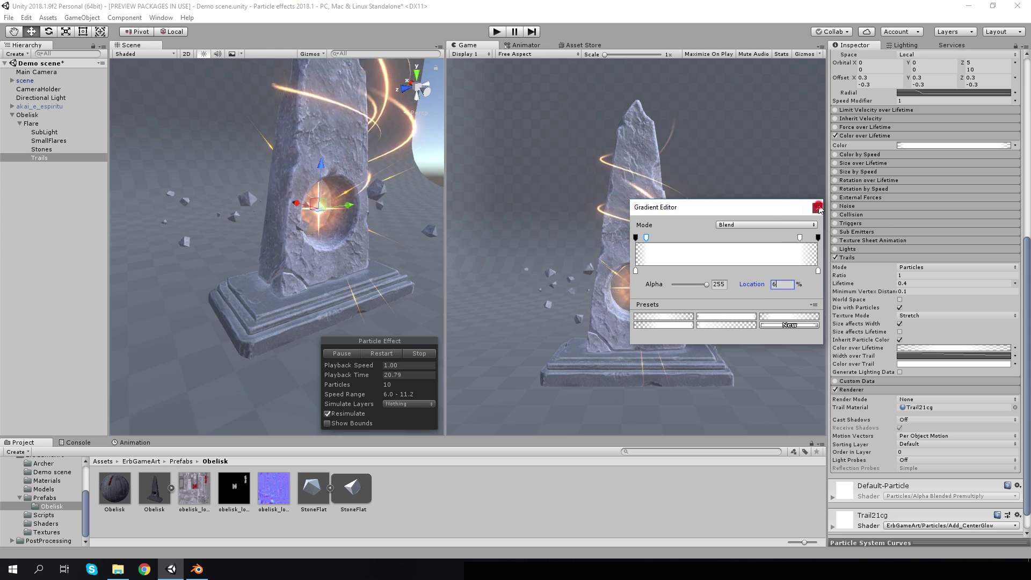
# Give the particles Start Size 0.2, an orange Start Color and Hierarchy scaling, then select Flare
pyautogui.keyDown('alt'); pyautogui.moveTo(371, 188); pyautogui.dragTo(312, 186); pyautogui.keyUp('alt')
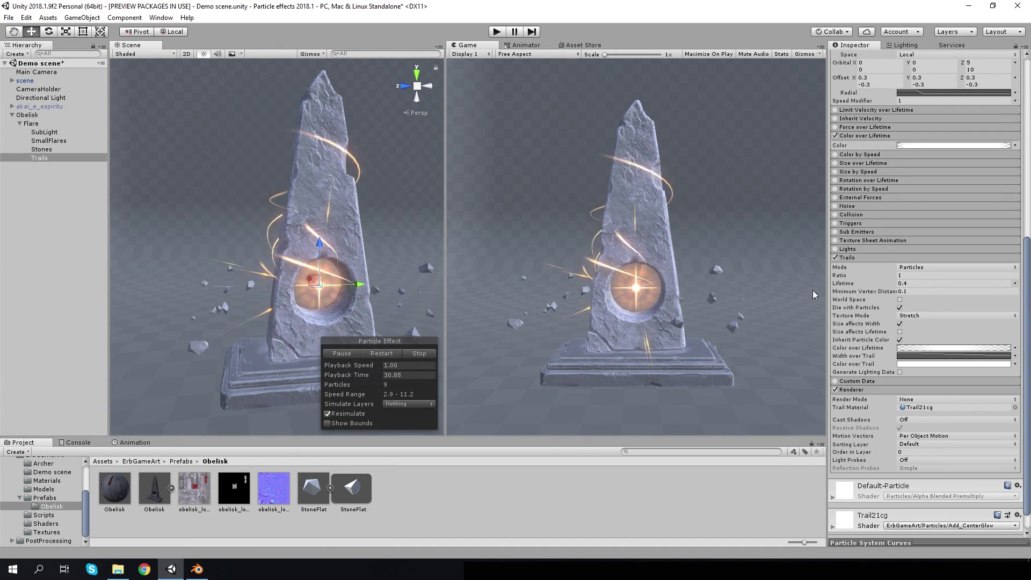
pyautogui.scroll(10, 912, 241)
pyautogui.click(923, 213)
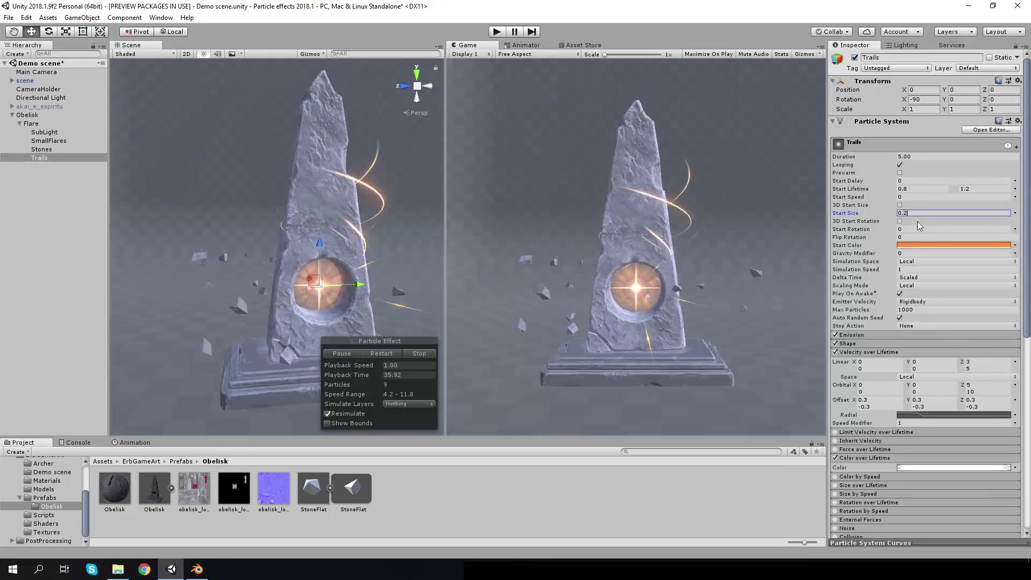
pyautogui.click(921, 245)
pyautogui.click(759, 338)
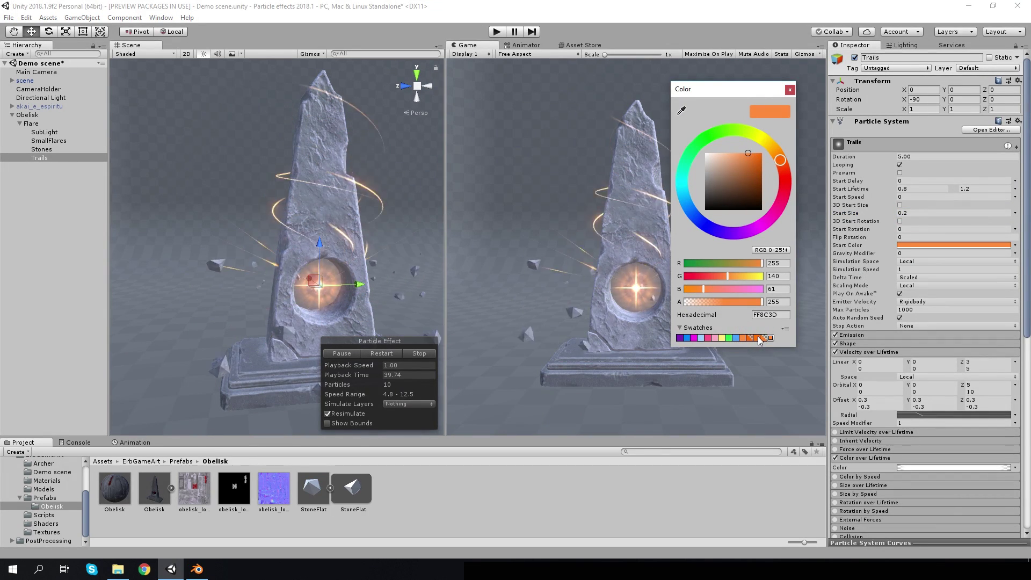
pyautogui.click(790, 91)
pyautogui.click(956, 285)
pyautogui.click(913, 293)
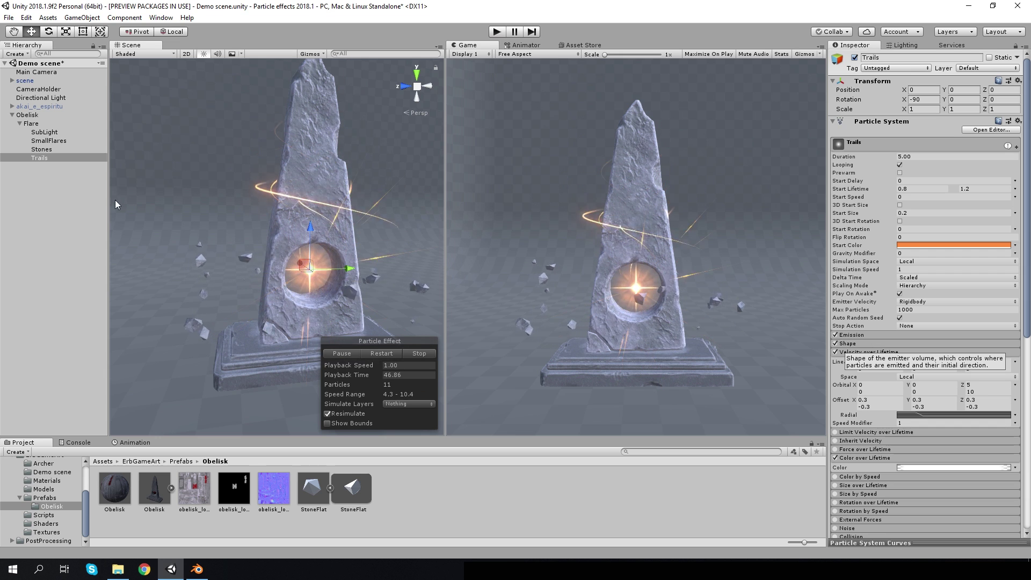
pyautogui.click(30, 123)
pyautogui.rightClick(42, 125)
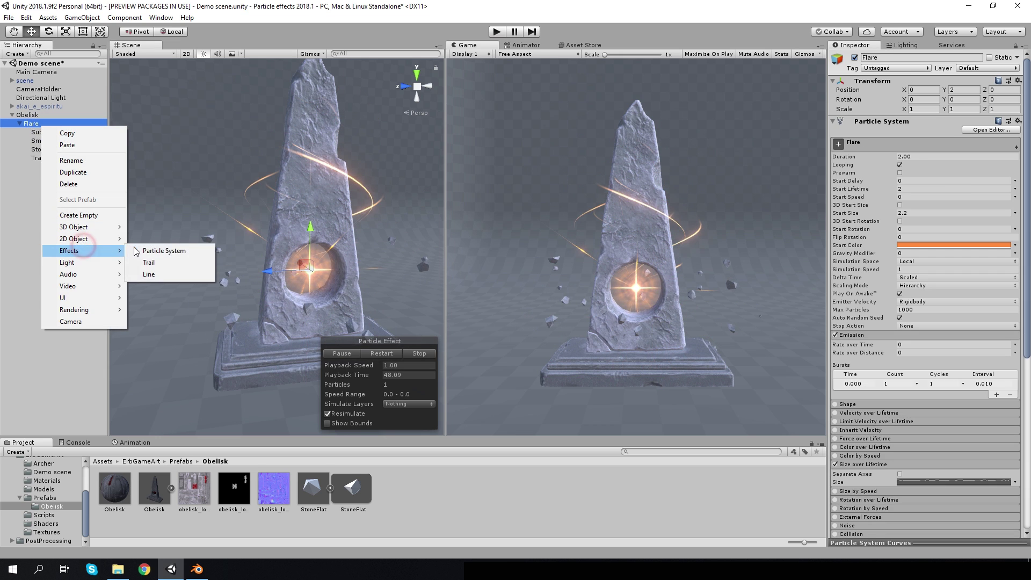
# Add a child particle system under Flare and name it Shine
pyautogui.click(164, 251)
pyautogui.rightClick(48, 166)
pyautogui.click(56, 201)
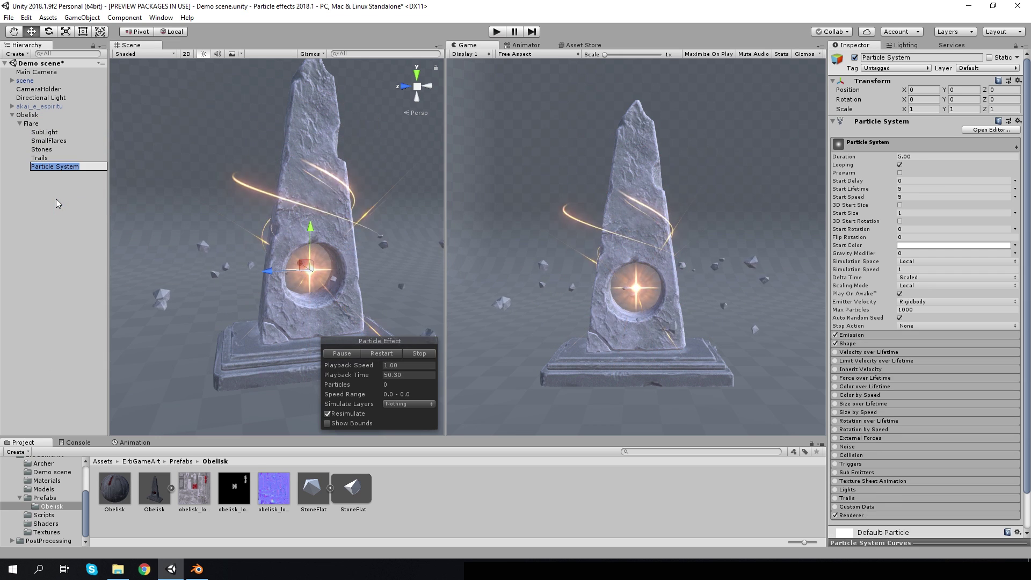
pyautogui.write('Shine')
pyautogui.click(39, 209)
pyautogui.click(39, 168)
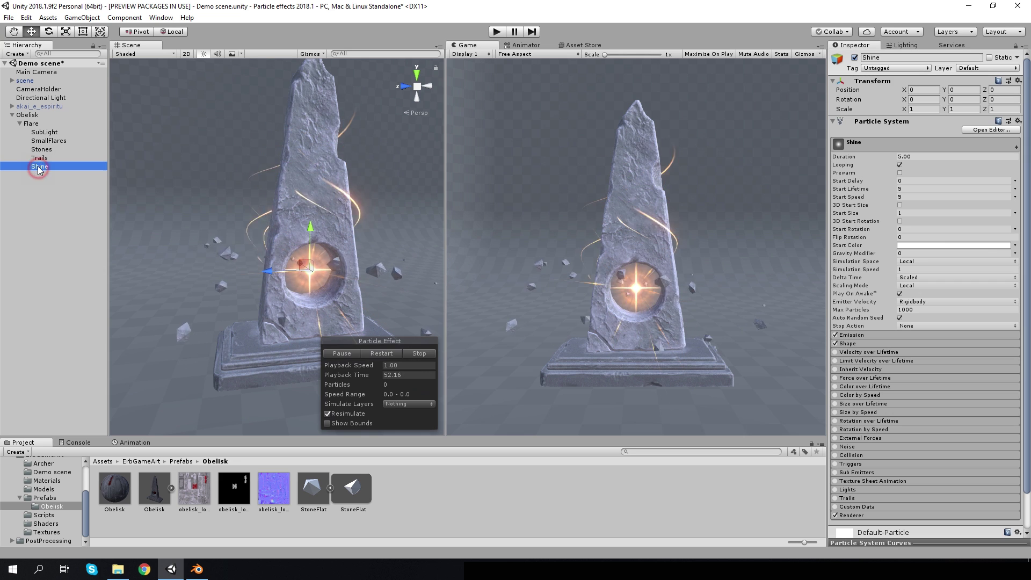
# Move Shine to position Y -2 and rotate it -90 on X
pyautogui.scroll(-3, 923, 387)
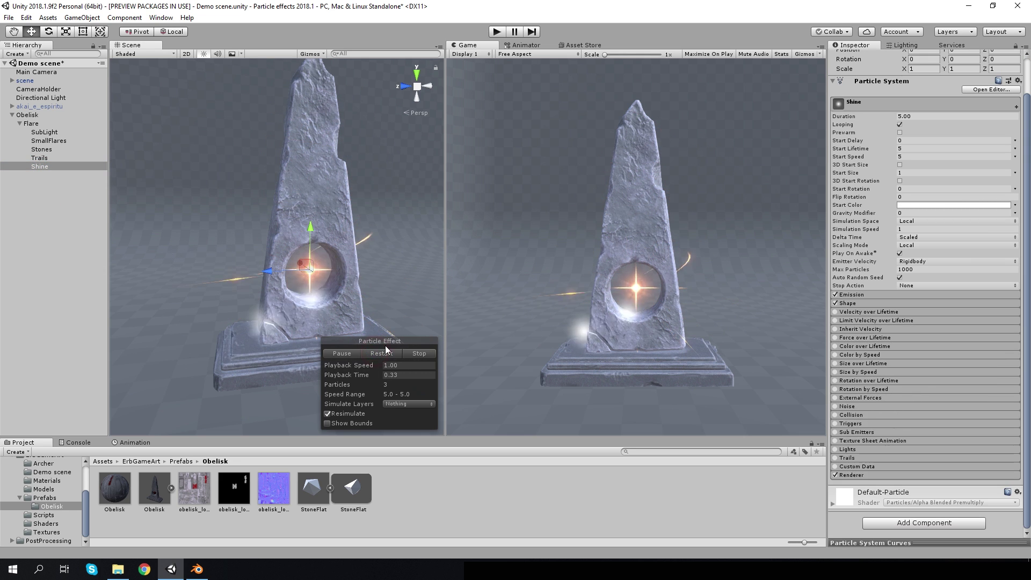
pyautogui.scroll(3, 877, 192)
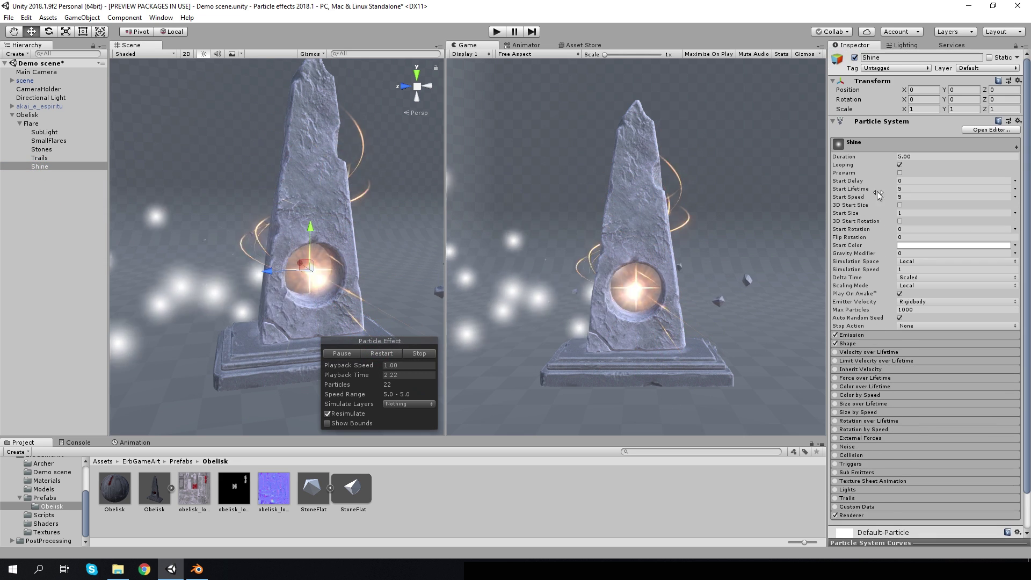
pyautogui.click(954, 89)
pyautogui.write('-2')
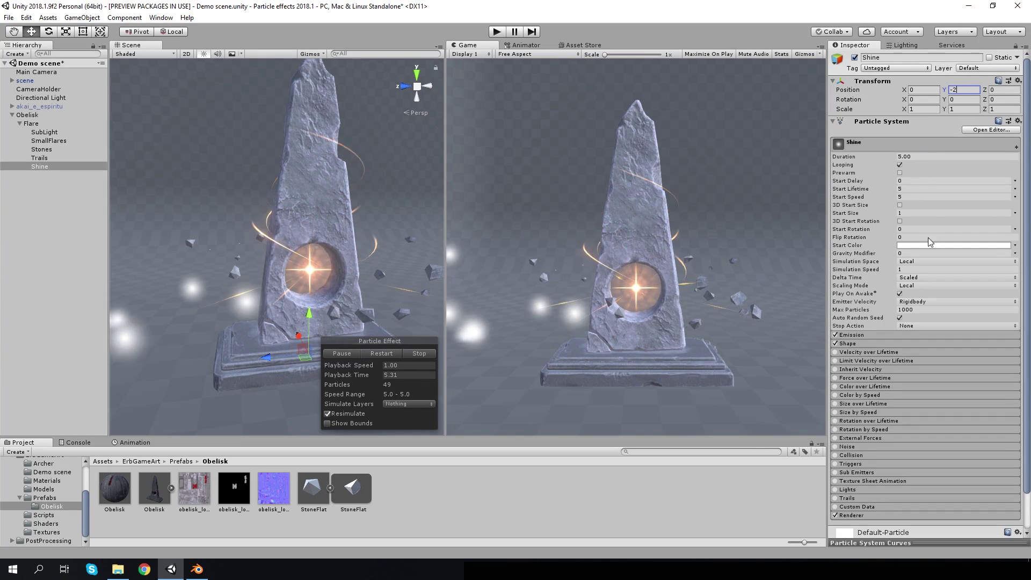
pyautogui.click(921, 99)
pyautogui.write('-9')
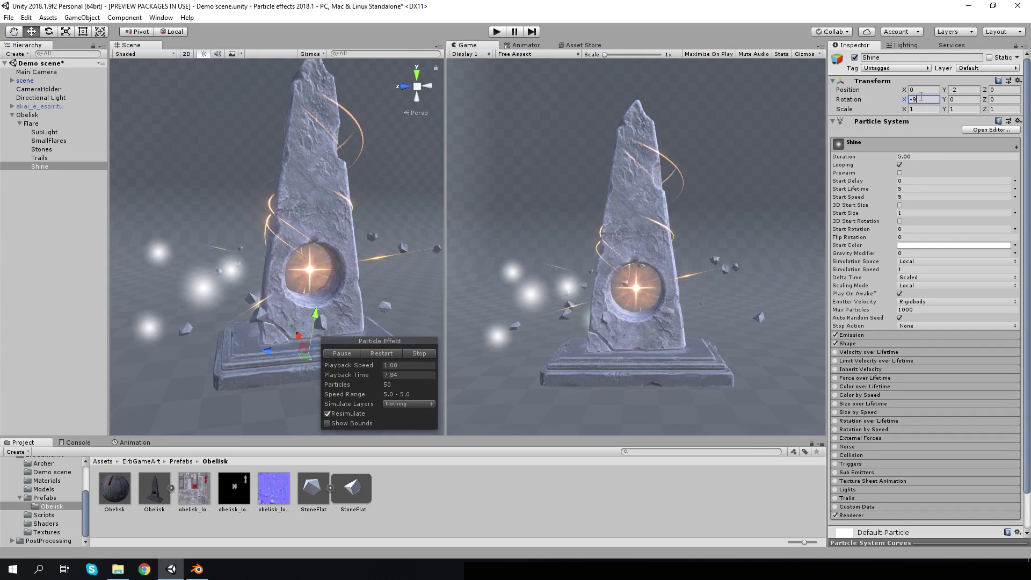
pyautogui.write('0')
pyautogui.scroll(-2, 940, 247)
# Give Shine's cone angle 5, radius 0.7, radius thickness 0 and Scale Y 2
pyautogui.click(874, 303)
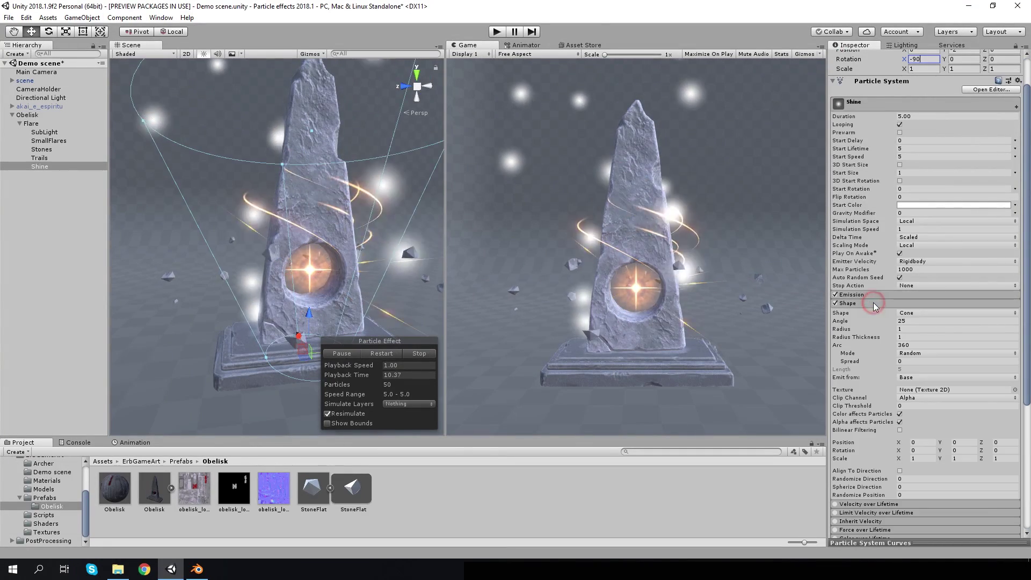
pyautogui.click(911, 322)
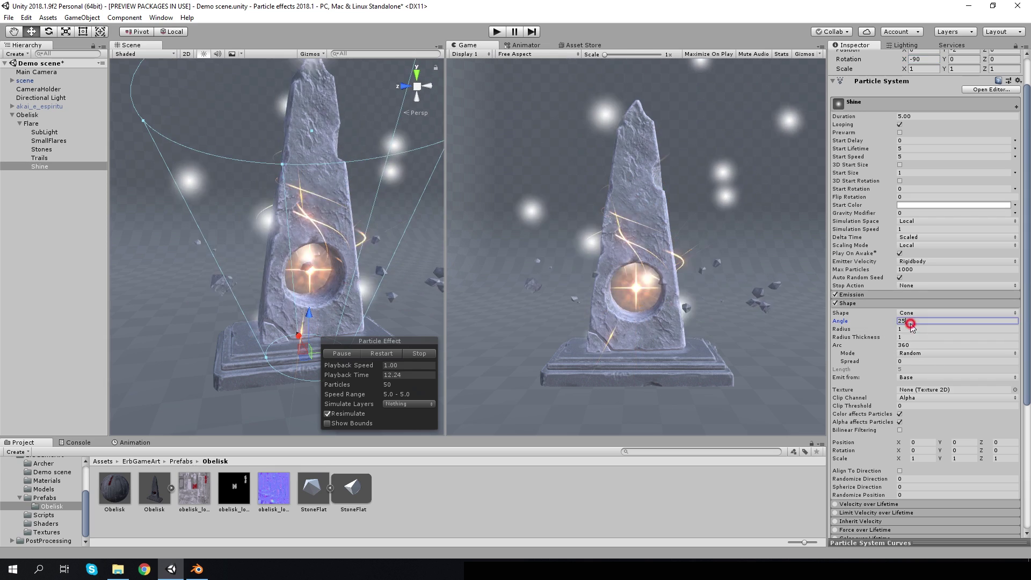
pyautogui.write('5')
pyautogui.click(910, 329)
pyautogui.write('0.')
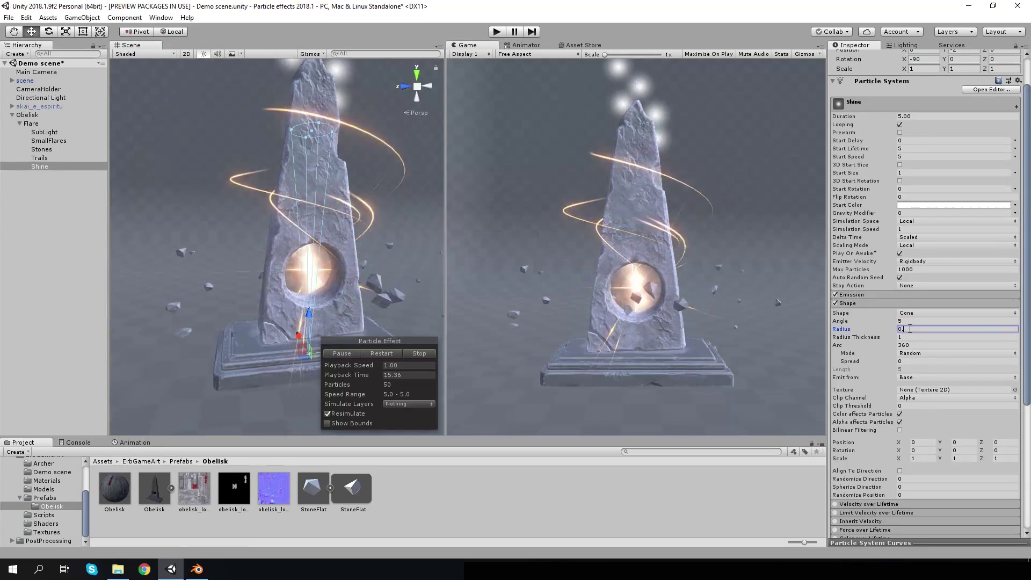
pyautogui.write('7')
pyautogui.click(907, 337)
pyautogui.write('0')
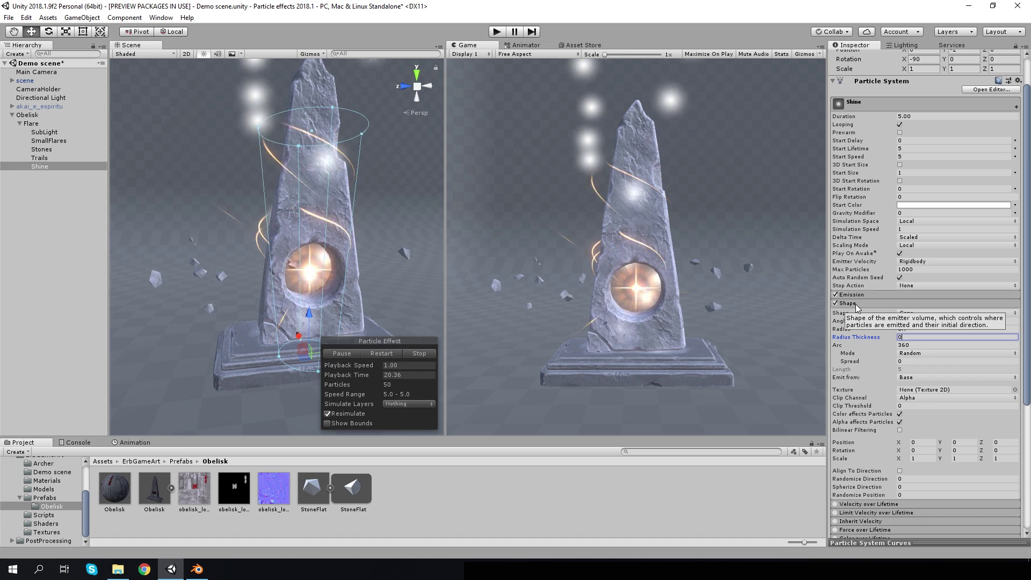
pyautogui.press('Return')
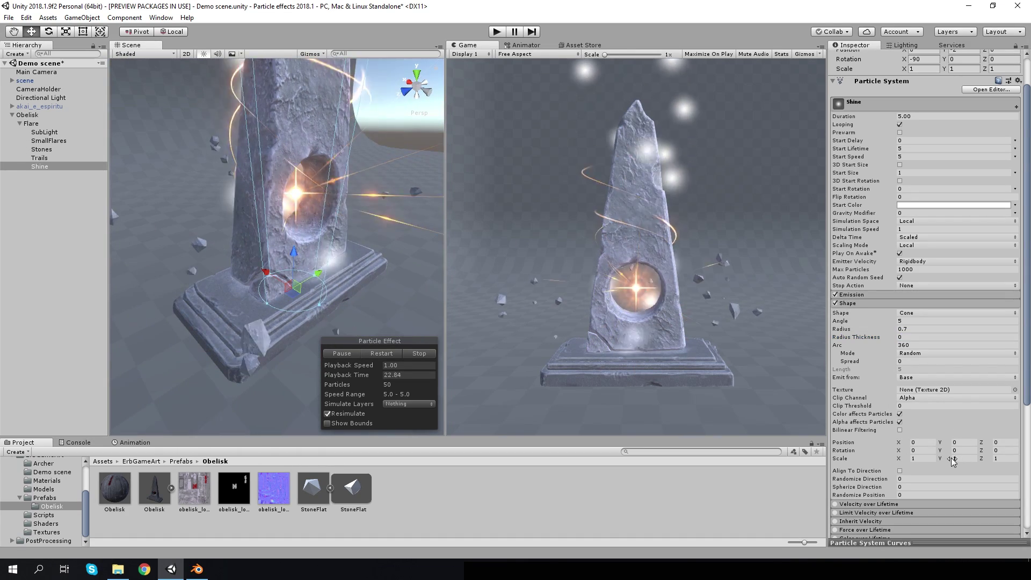
pyautogui.click(955, 459)
pyautogui.write('2')
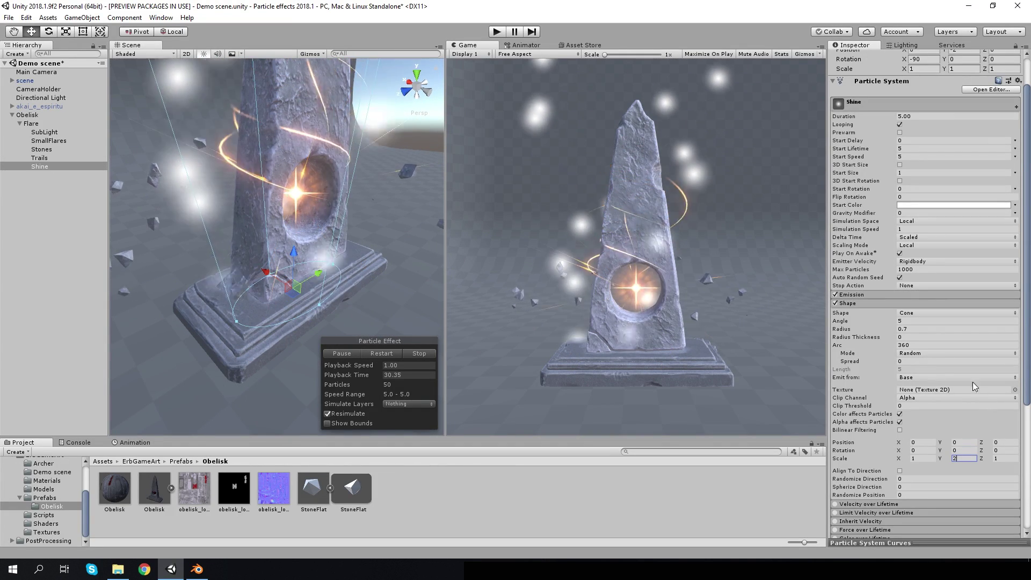
# Set Burst Spread mode with 7-particle bursts over 2 cycles, 0.5 s apart, and no steady rate
pyautogui.click(938, 353)
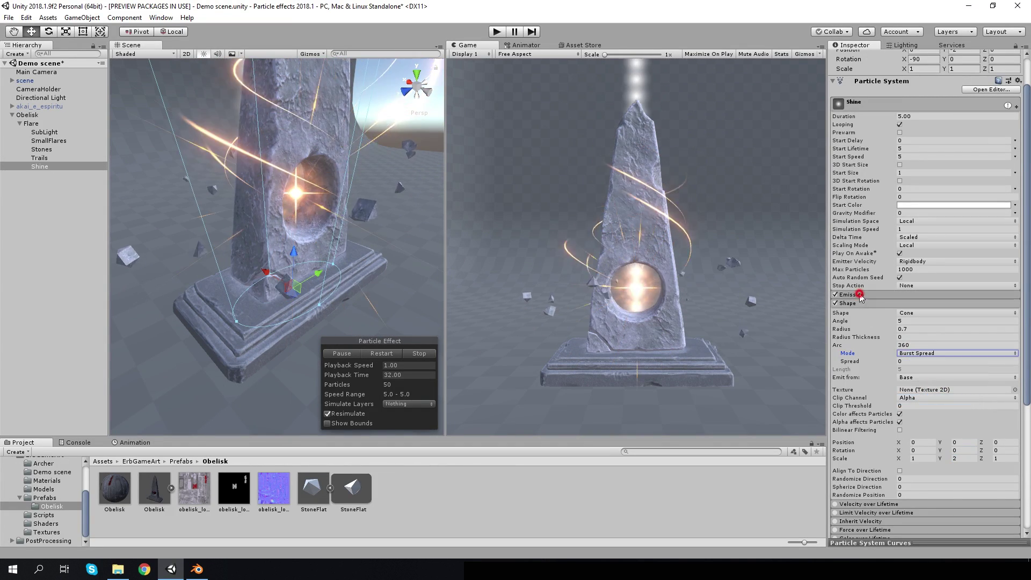
pyautogui.click(913, 294)
pyautogui.click(906, 312)
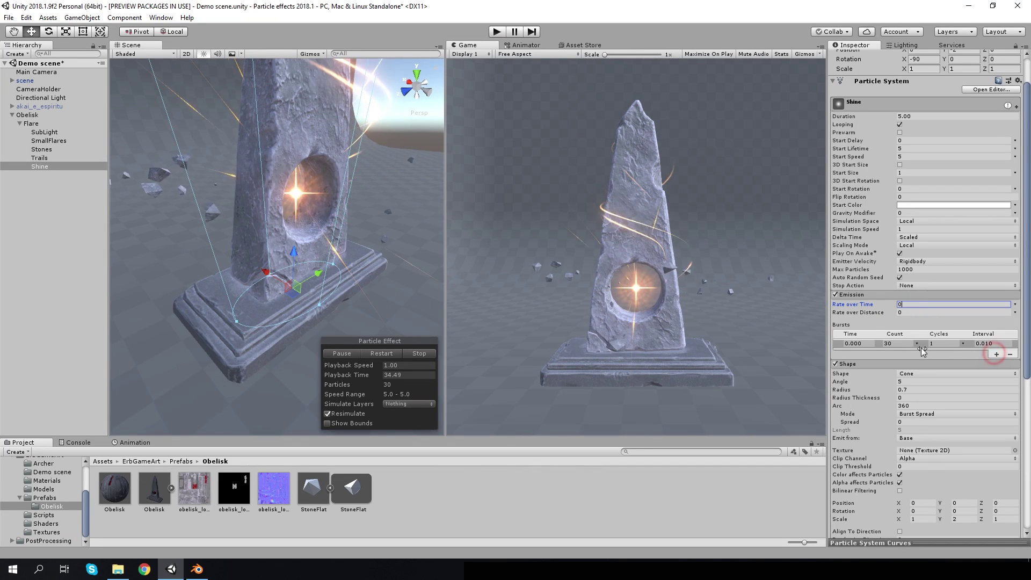
pyautogui.write('7')
pyautogui.click(939, 343)
pyautogui.write('2')
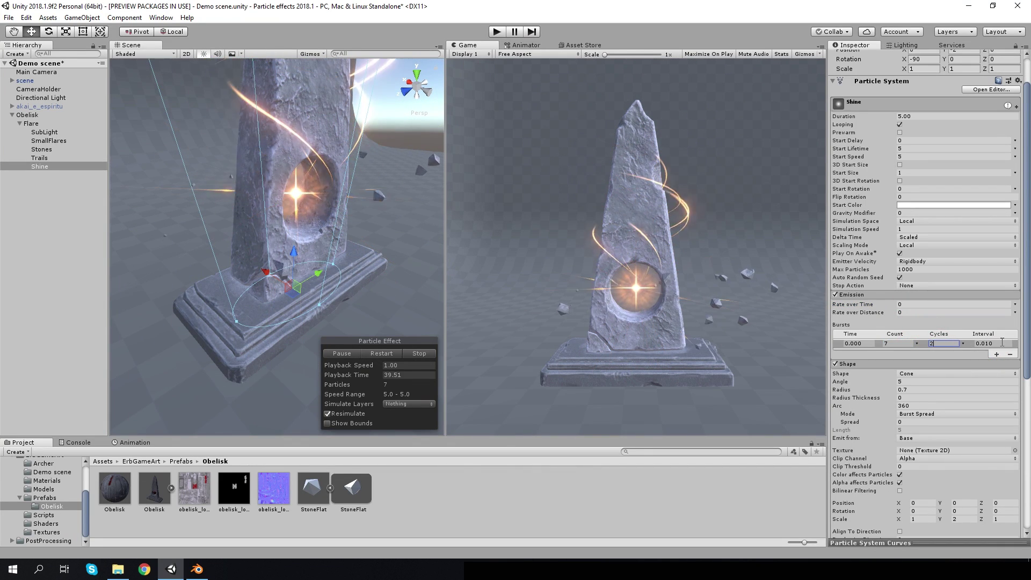
pyautogui.write('0.5')
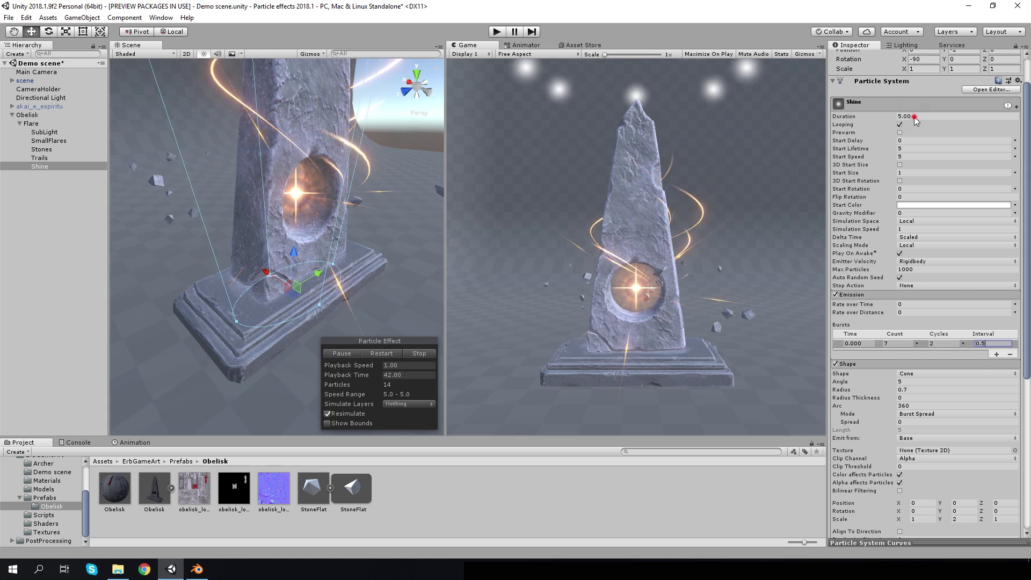
pyautogui.write('2')
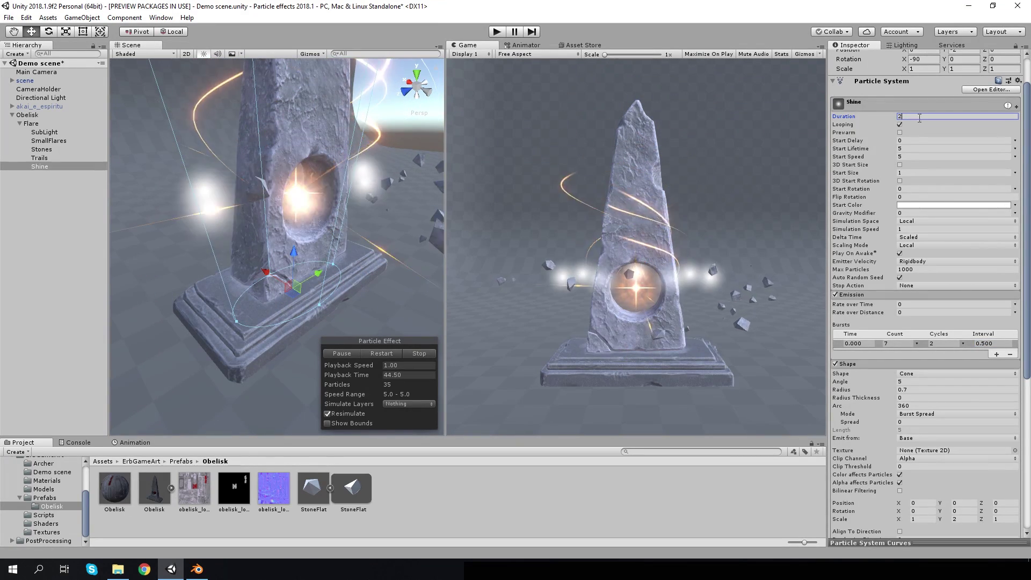
# Set Shine's Duration and Start Lifetime to 2 seconds
pyautogui.click(908, 148)
pyautogui.write('2')
pyautogui.click(909, 157)
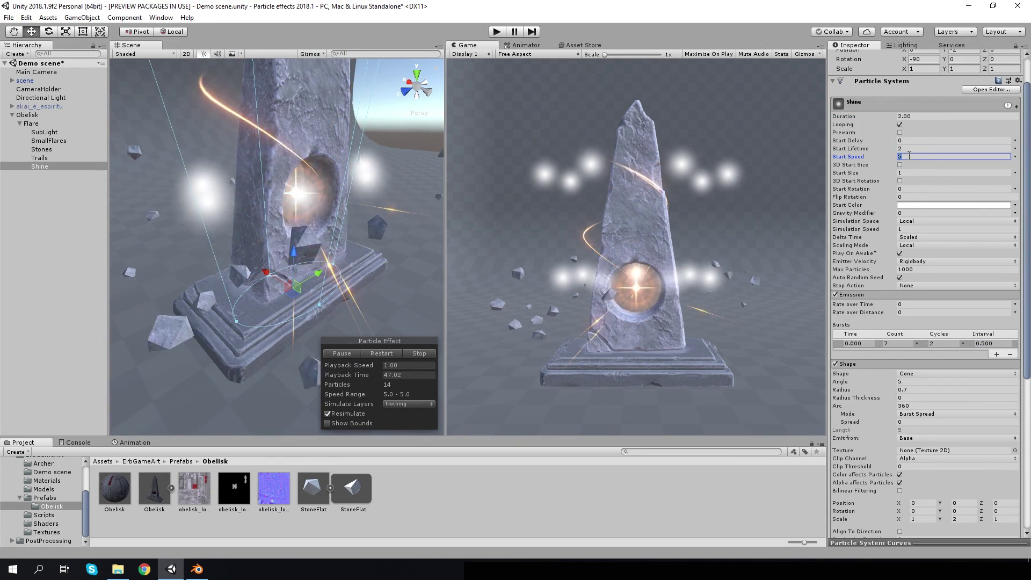
pyautogui.scroll(-5, 866, 454)
pyautogui.scroll(-3, 866, 454)
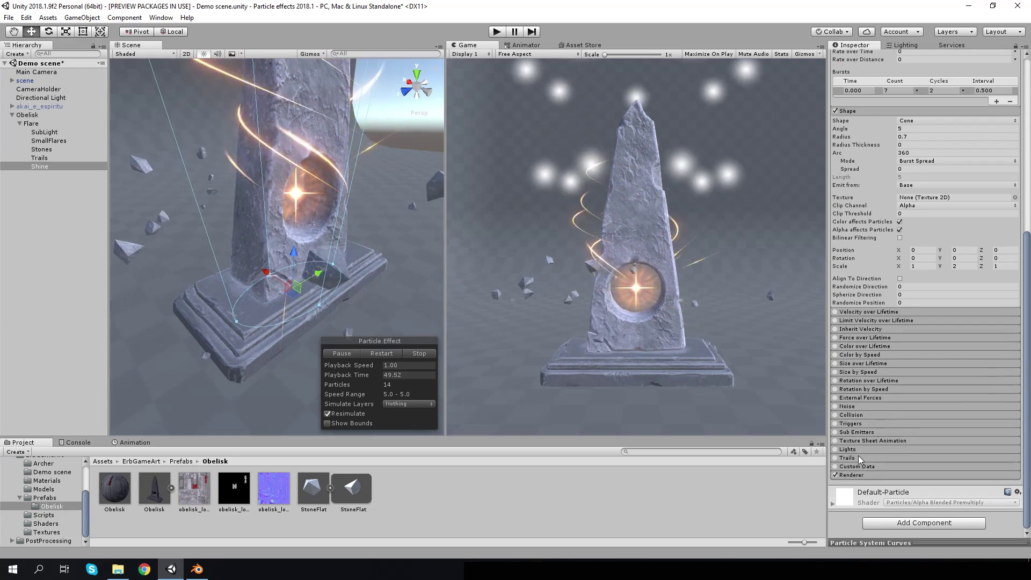
# Render Shine as Stretched Billboards using the Trail29 material, with Max Particle Size 4
pyautogui.click(858, 474)
pyautogui.scroll(-3, 907, 431)
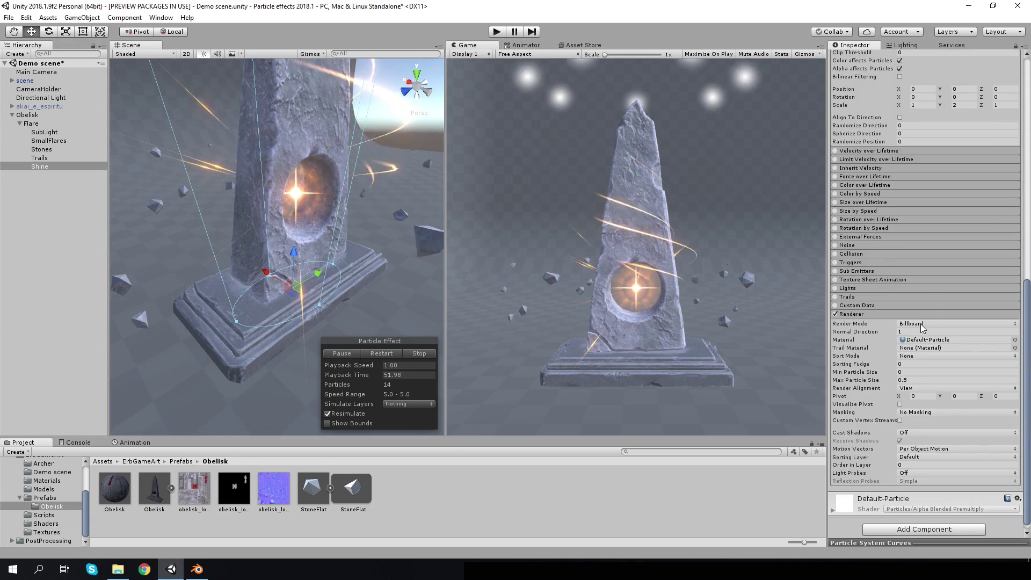
pyautogui.click(956, 323)
pyautogui.click(924, 349)
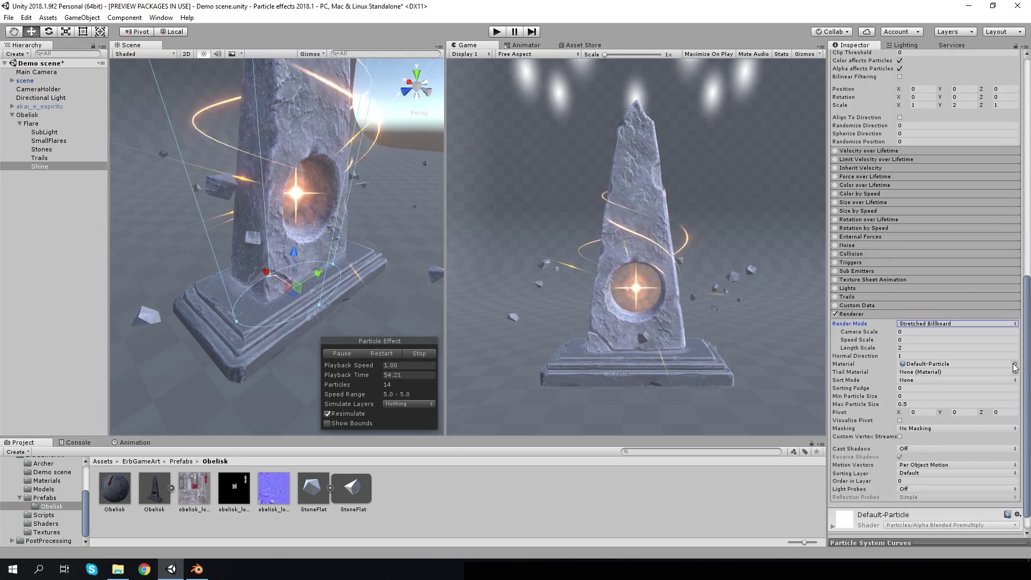
pyautogui.click(1015, 364)
pyautogui.click(693, 379)
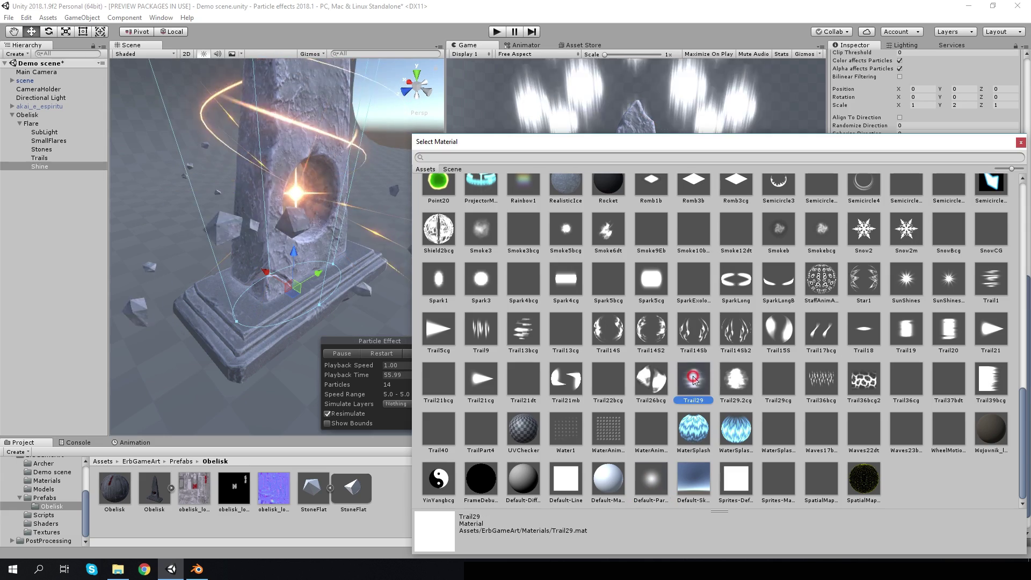
pyautogui.click(1021, 143)
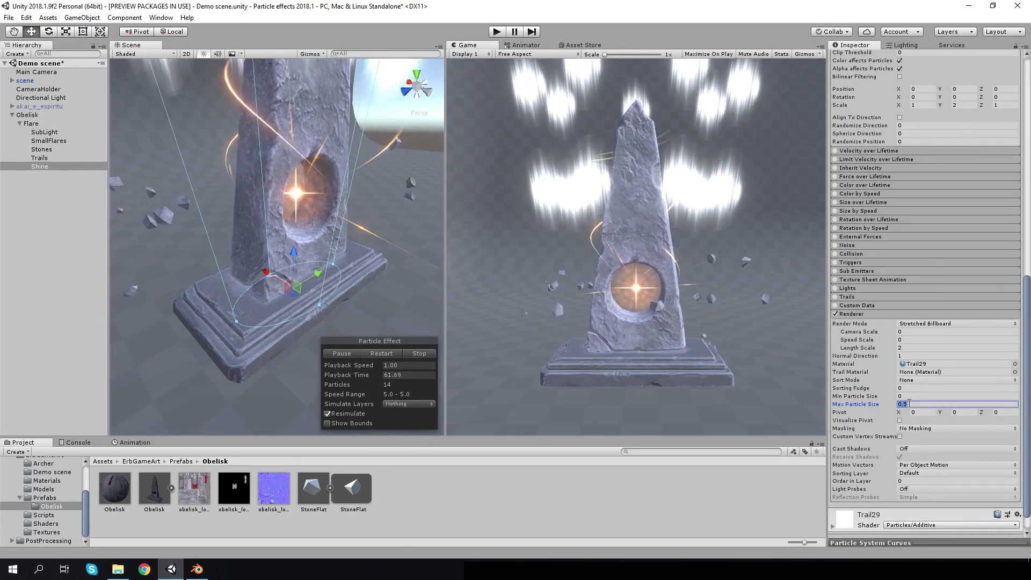
pyautogui.write('4')
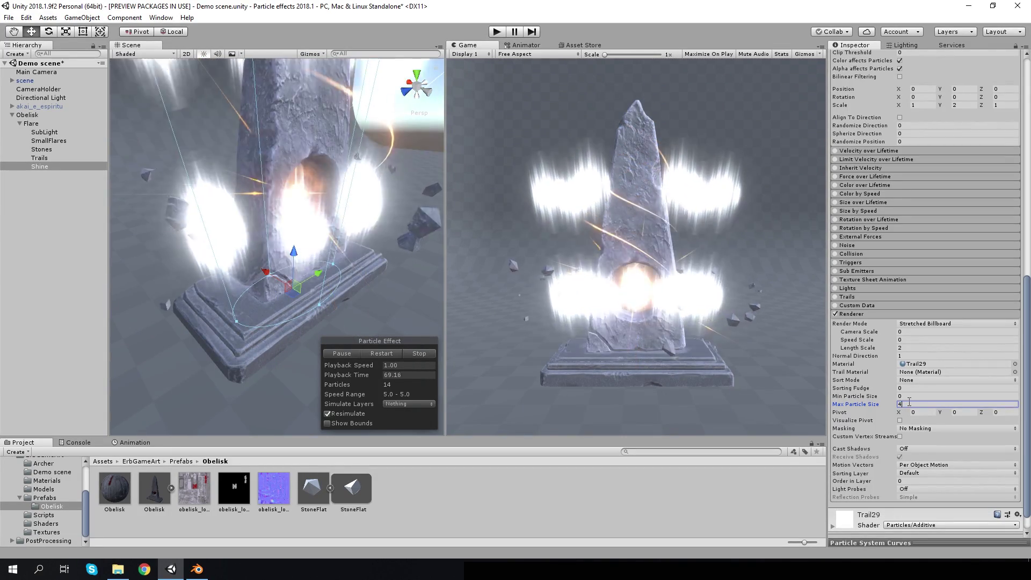
pyautogui.scroll(2, 910, 405)
pyautogui.scroll(3, 909, 403)
pyautogui.scroll(3, 909, 400)
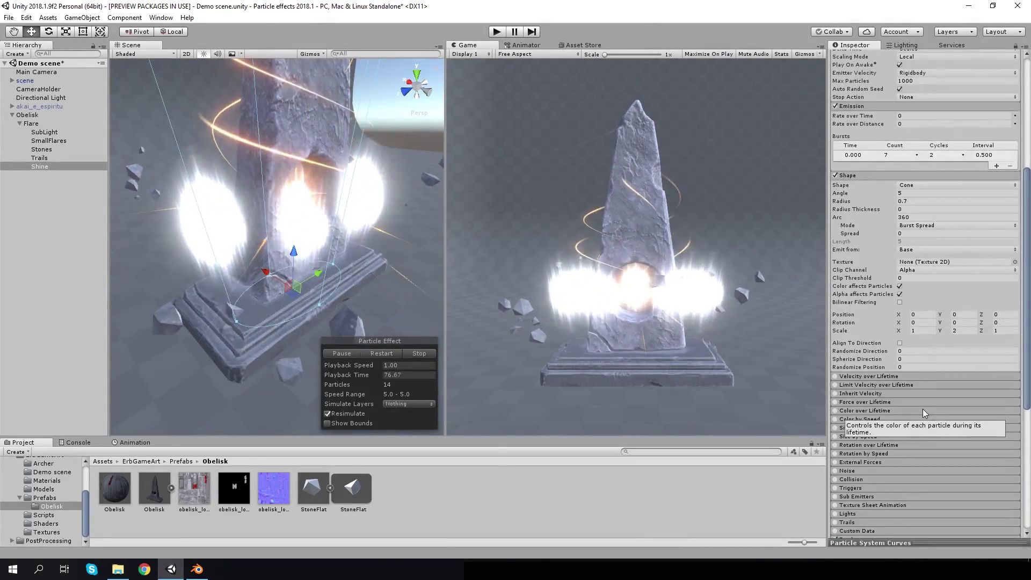
# Set Shine's Start Speed to -0.01 and its Start Color to orange
pyautogui.scroll(7, 922, 408)
pyautogui.click(905, 196)
pyautogui.write('-0.')
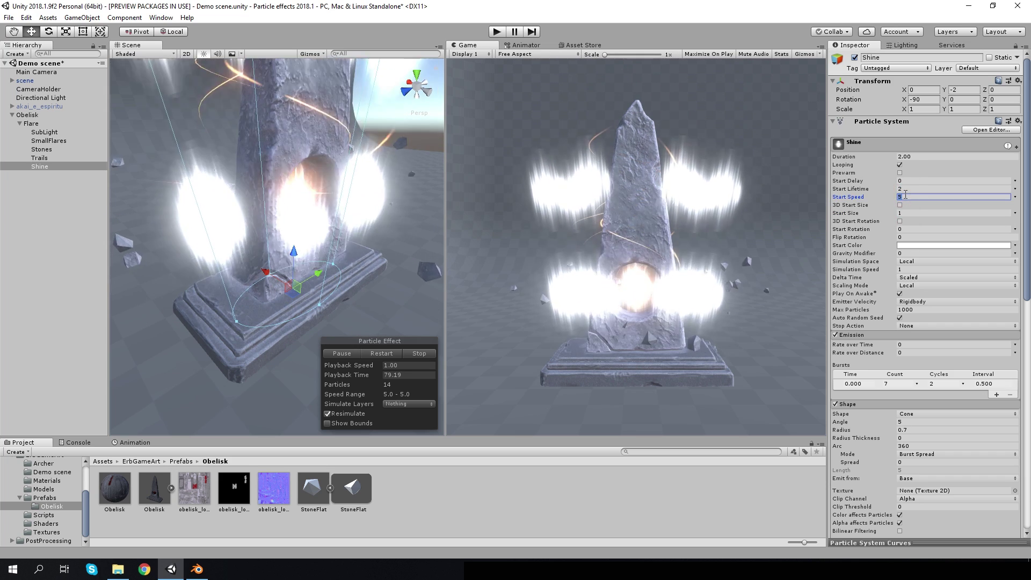
pyautogui.write('01')
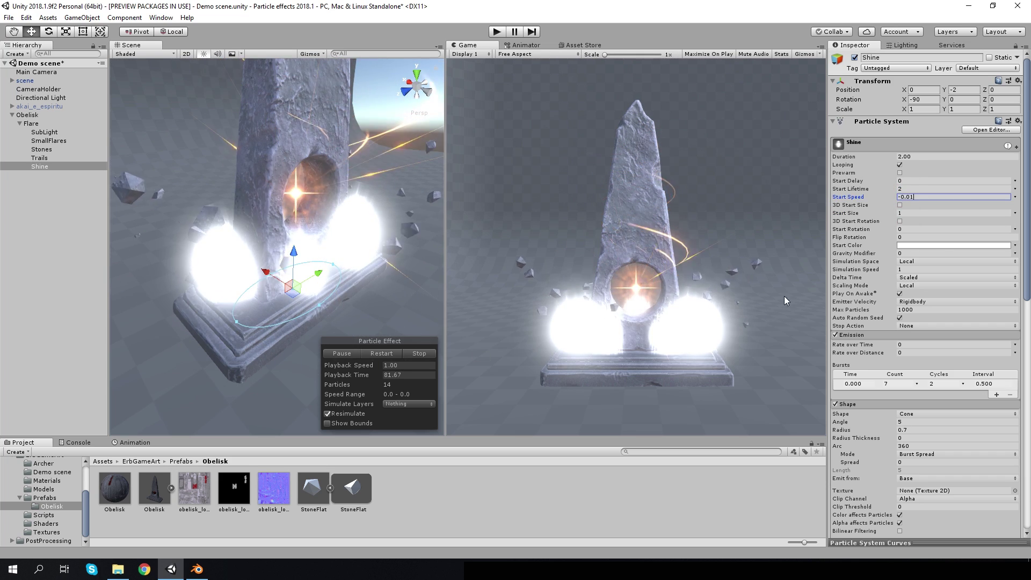
pyautogui.click(919, 245)
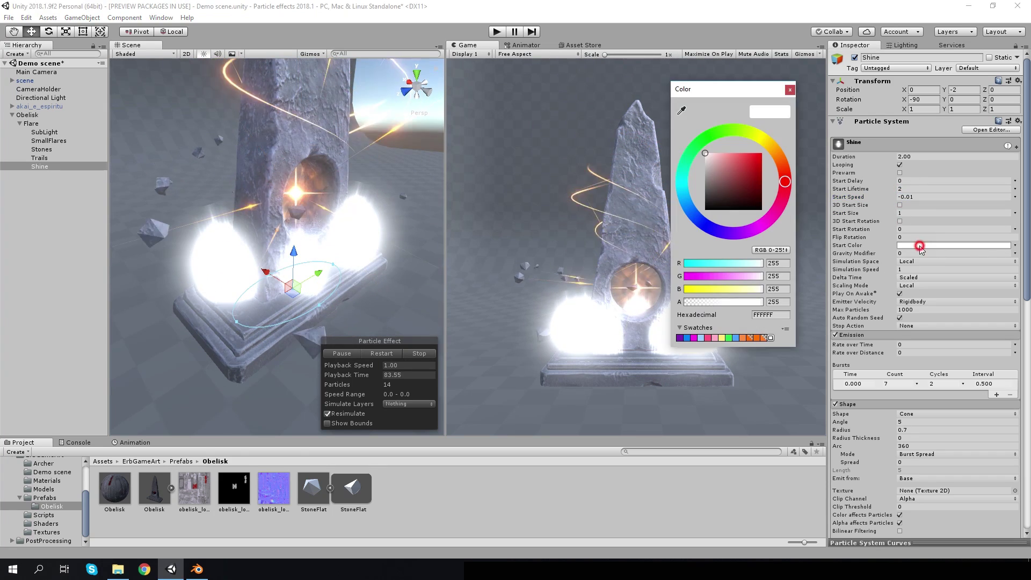
pyautogui.click(763, 337)
pyautogui.click(790, 90)
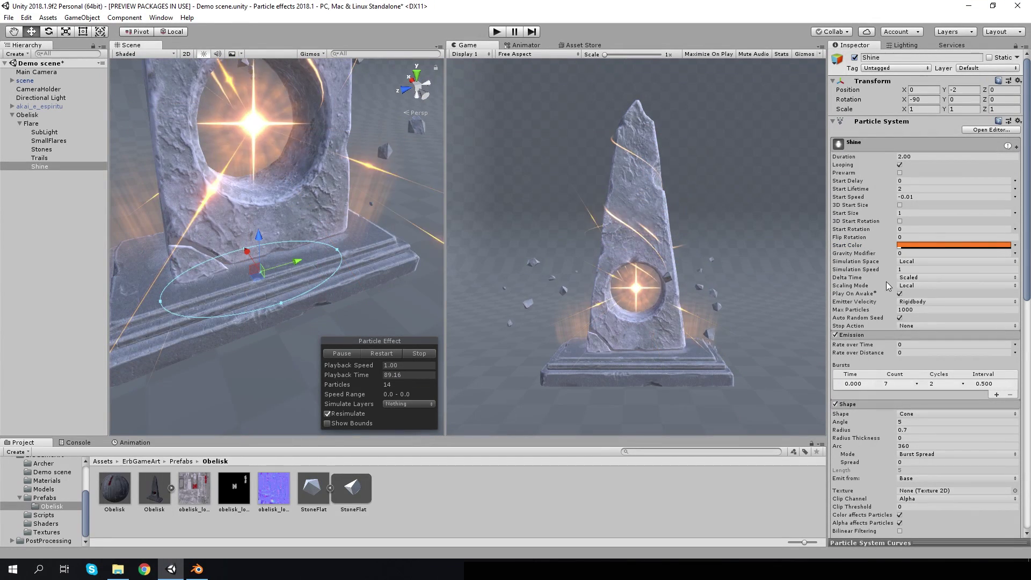
# Randomize Start Size between 0.7 and 1.2 and set the Renderer Length Scale to 6
pyautogui.click(1017, 213)
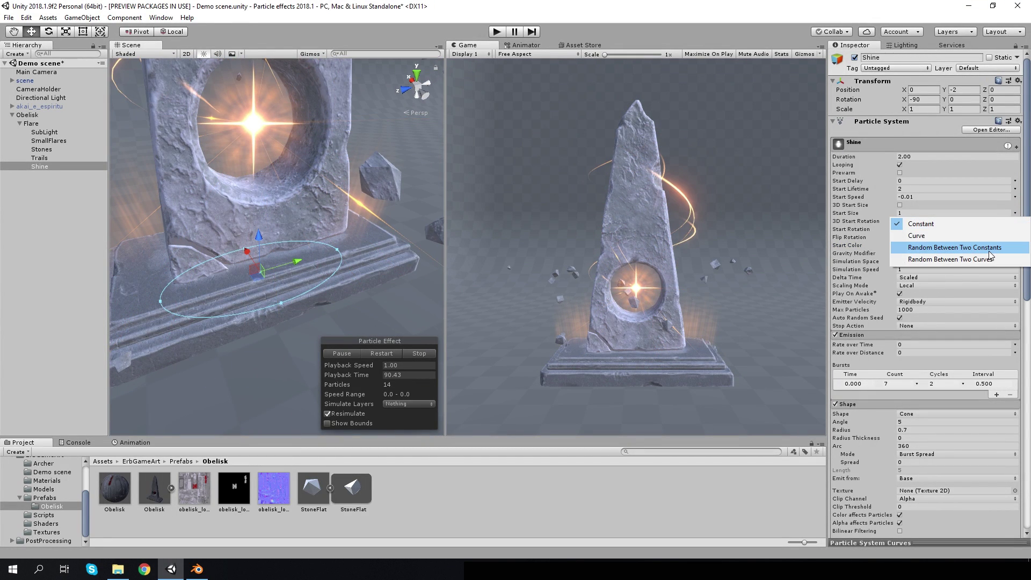
pyautogui.click(990, 251)
pyautogui.write('0.7')
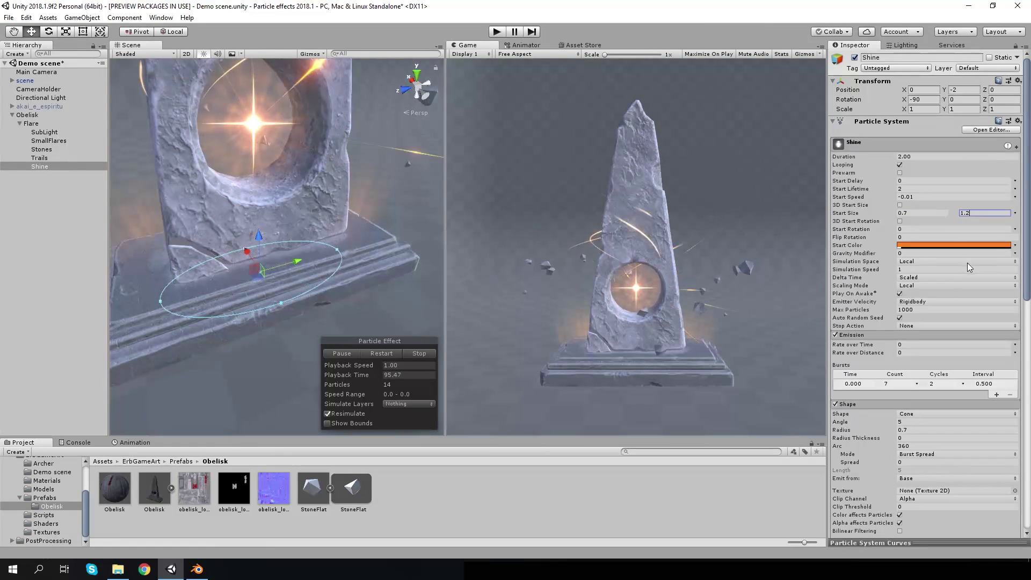
pyautogui.scroll(-10, 968, 263)
pyautogui.click(909, 416)
pyautogui.write('6')
pyautogui.press('Return')
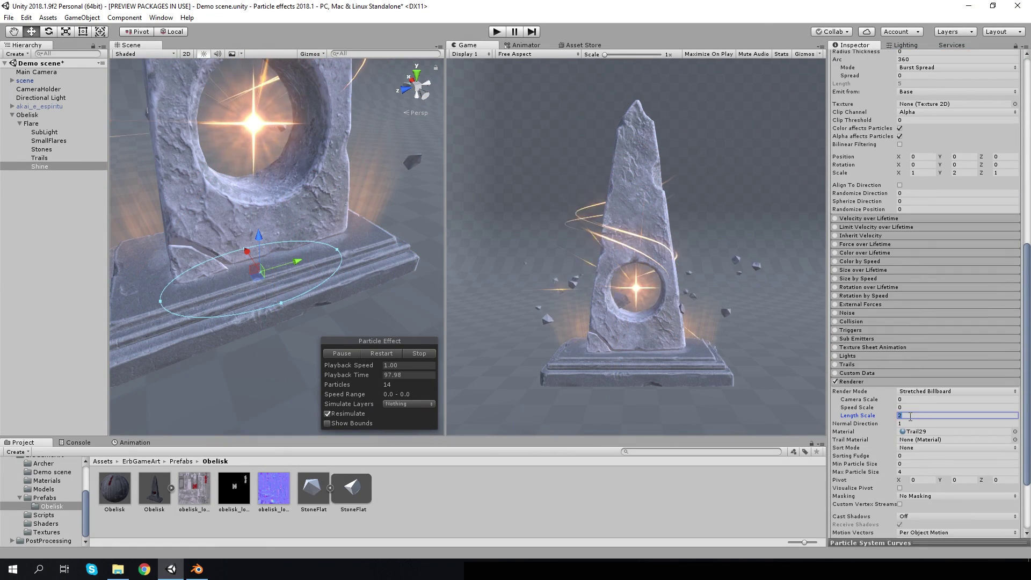
# Enable Shine's Size over Lifetime with an ease-out preset curve
pyautogui.click(836, 270)
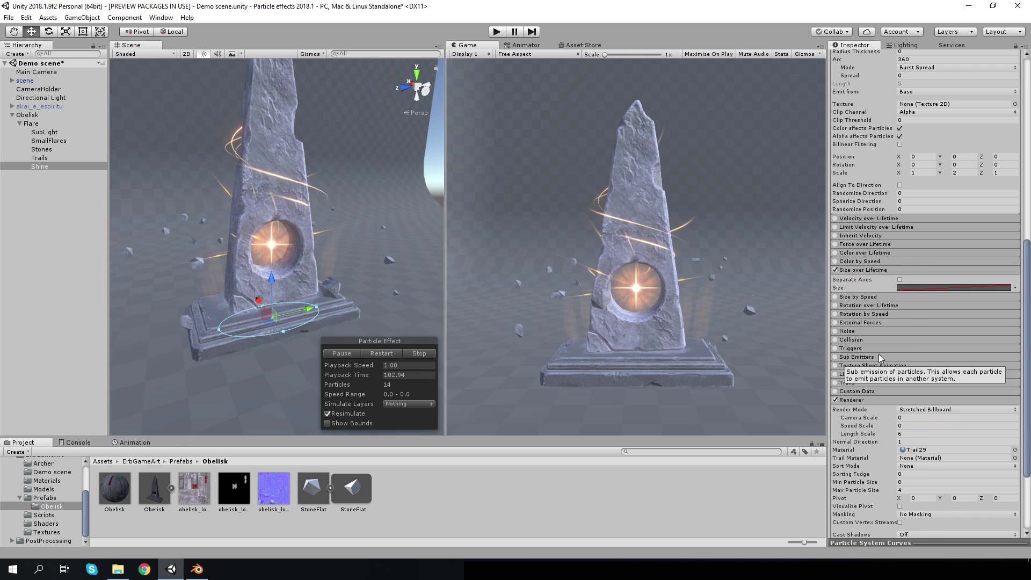
pyautogui.click(850, 542)
pyautogui.click(842, 537)
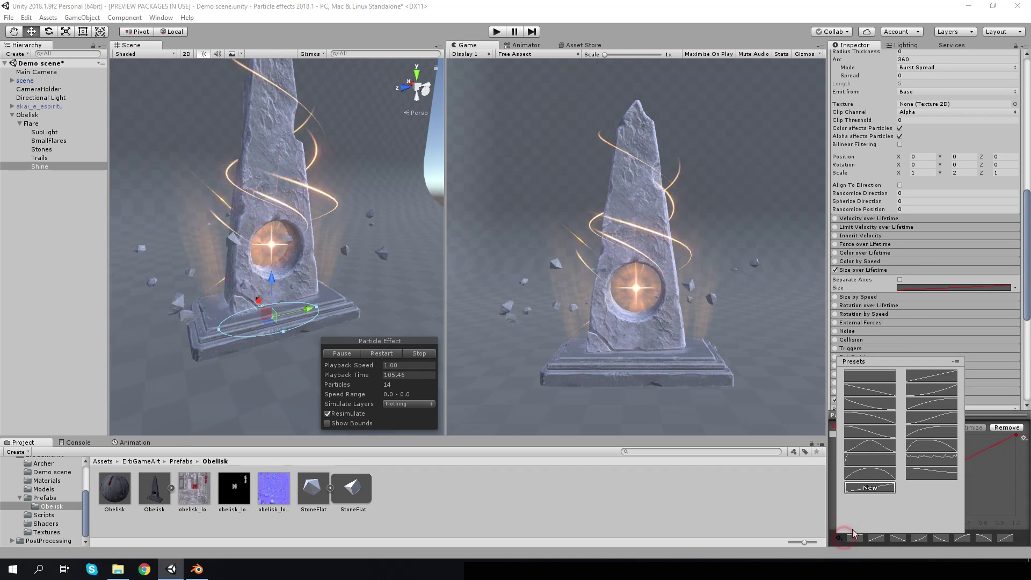
pyautogui.click(958, 537)
pyautogui.click(897, 415)
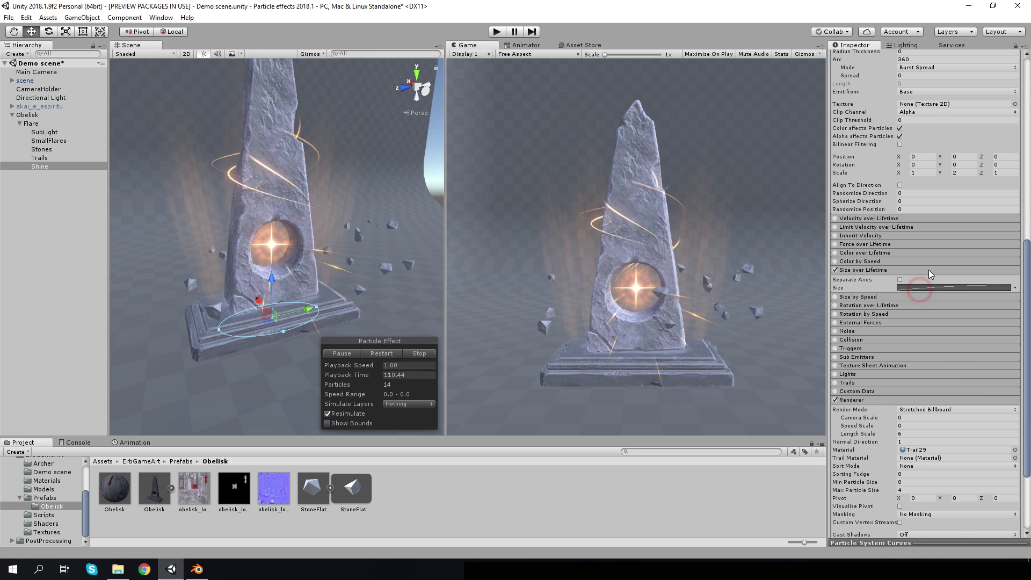
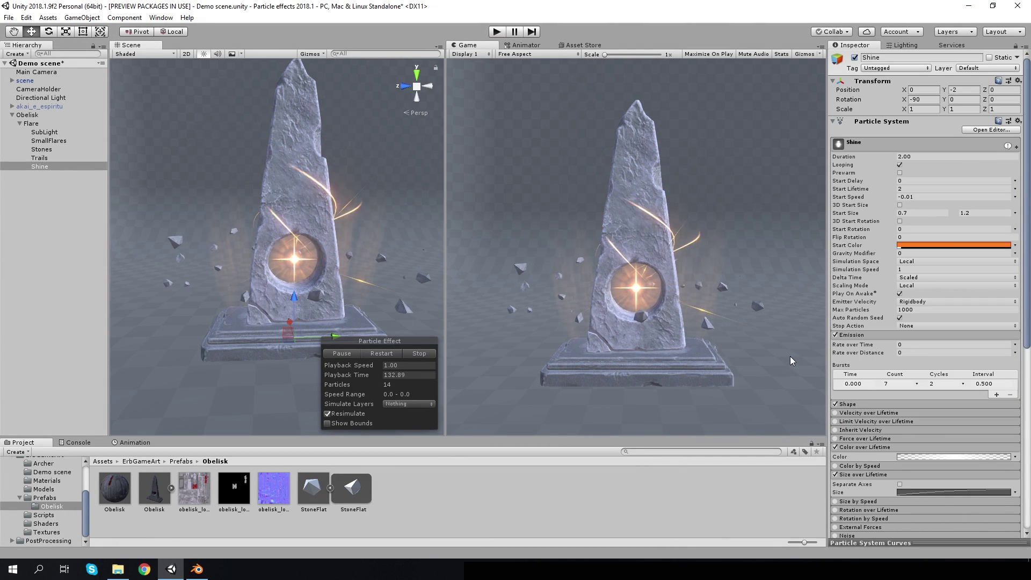
# Switch off the Directional Light so the obelisk scene goes dark
pyautogui.click(46, 97)
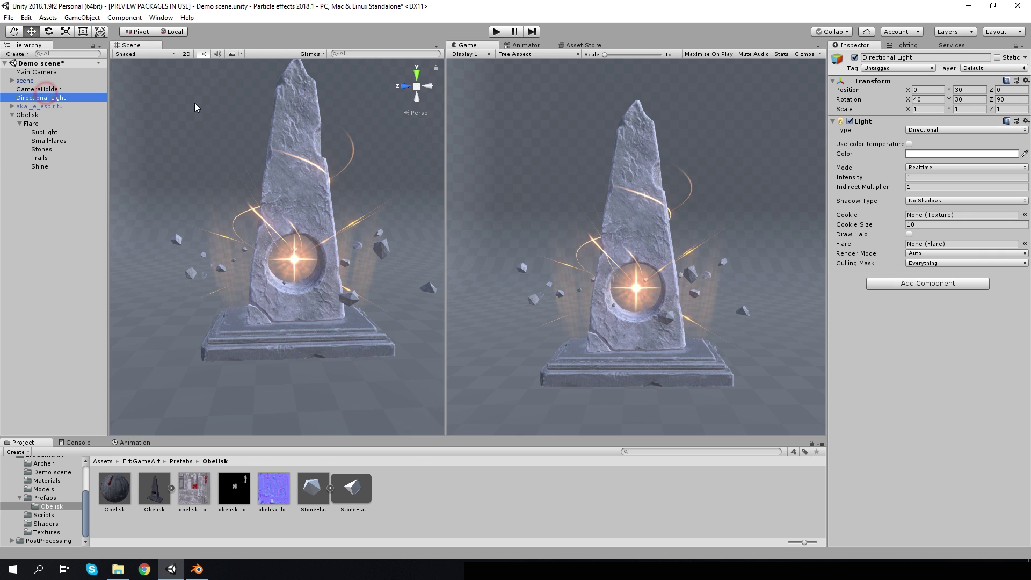
pyautogui.click(855, 57)
pyautogui.click(59, 140)
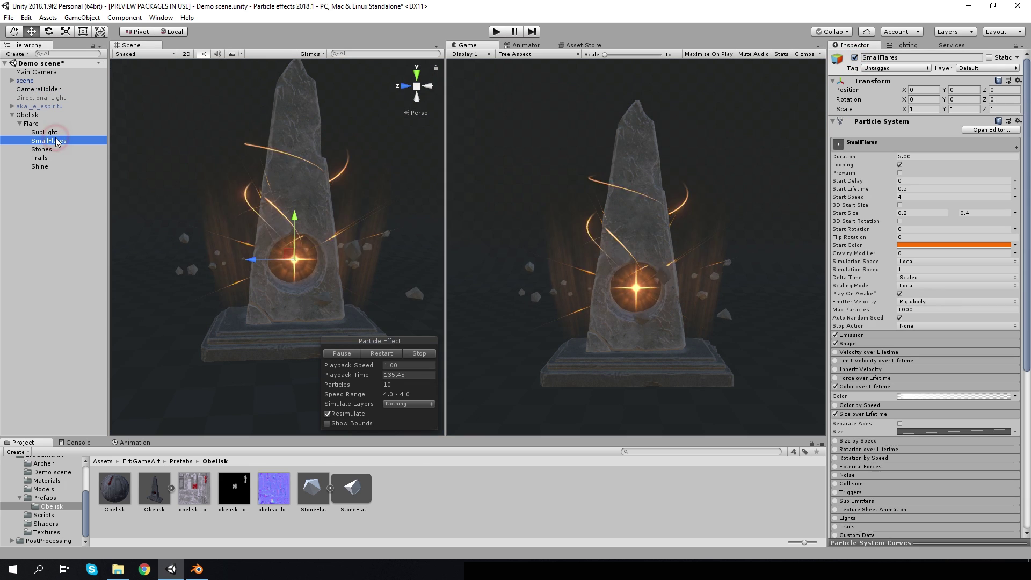
# Enable Prewarm on Flare and all its child particle systems, then review Shine and Obelisk
pyautogui.click(30, 123)
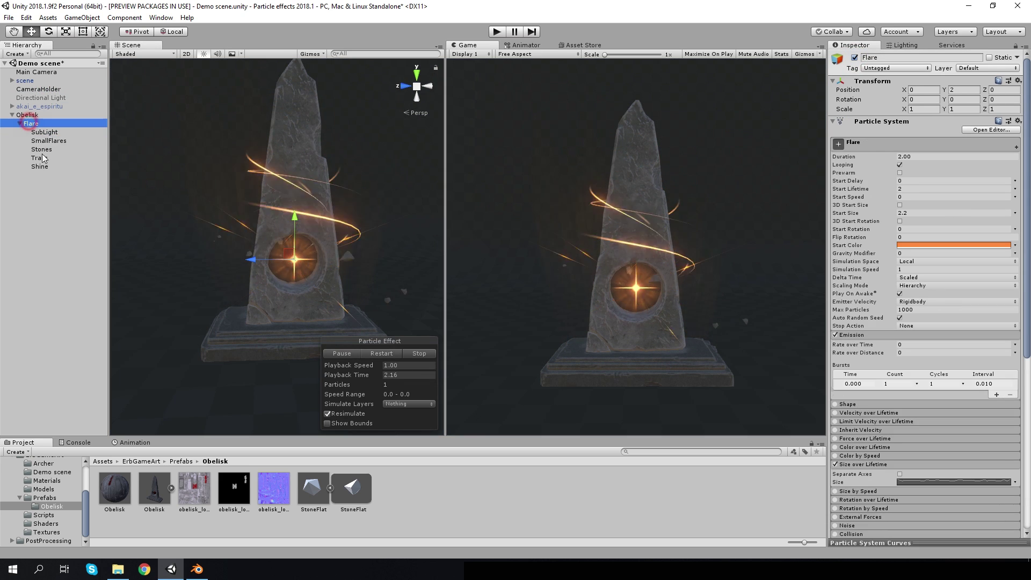
pyautogui.keyDown('shift'); pyautogui.click(39, 166); pyautogui.keyUp('shift')
pyautogui.click(899, 162)
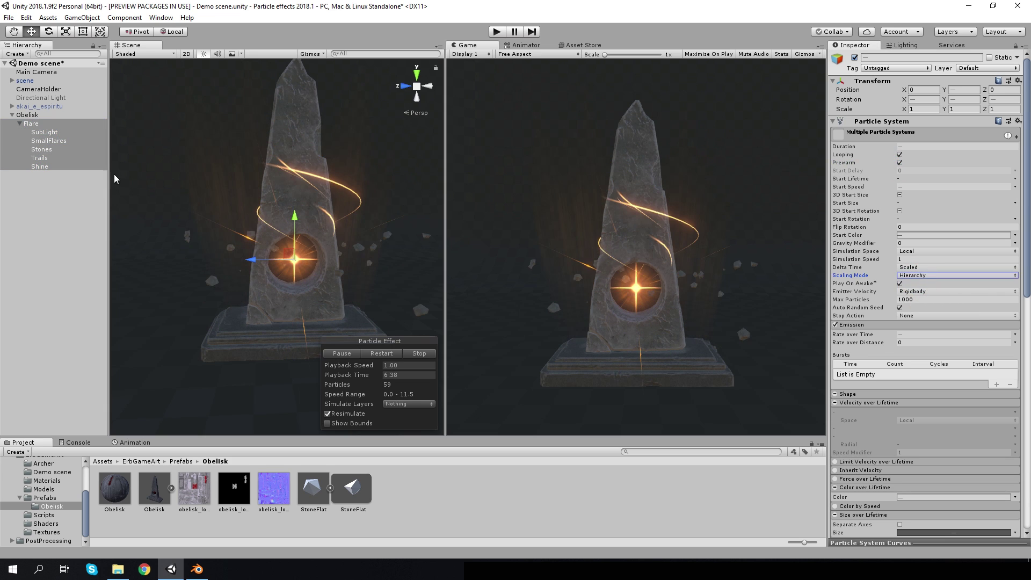
pyautogui.click(40, 166)
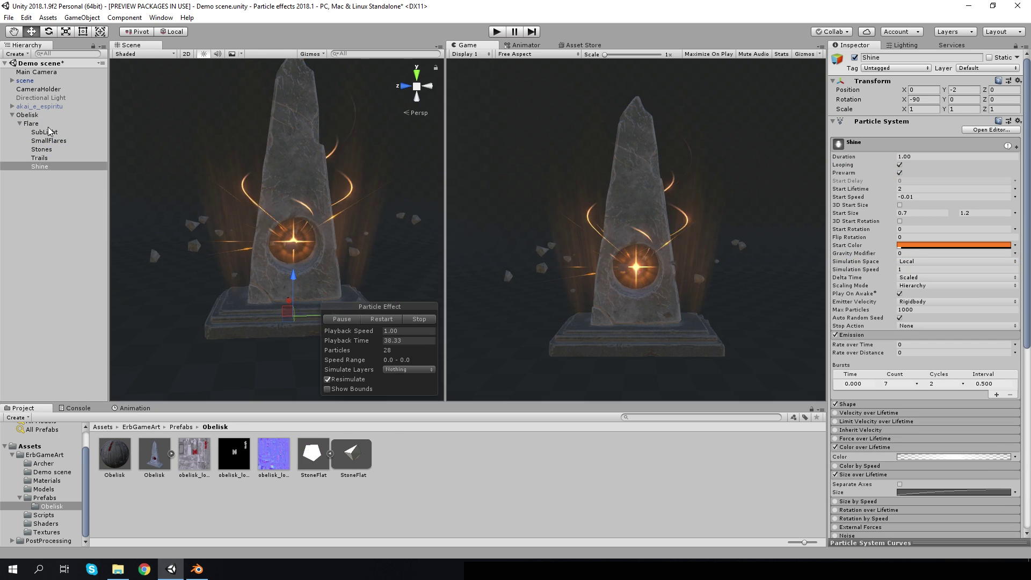
pyautogui.click(53, 131)
# Add a Point Light as a child of Obelisk and set its Position Y to 2
pyautogui.rightClick(37, 115)
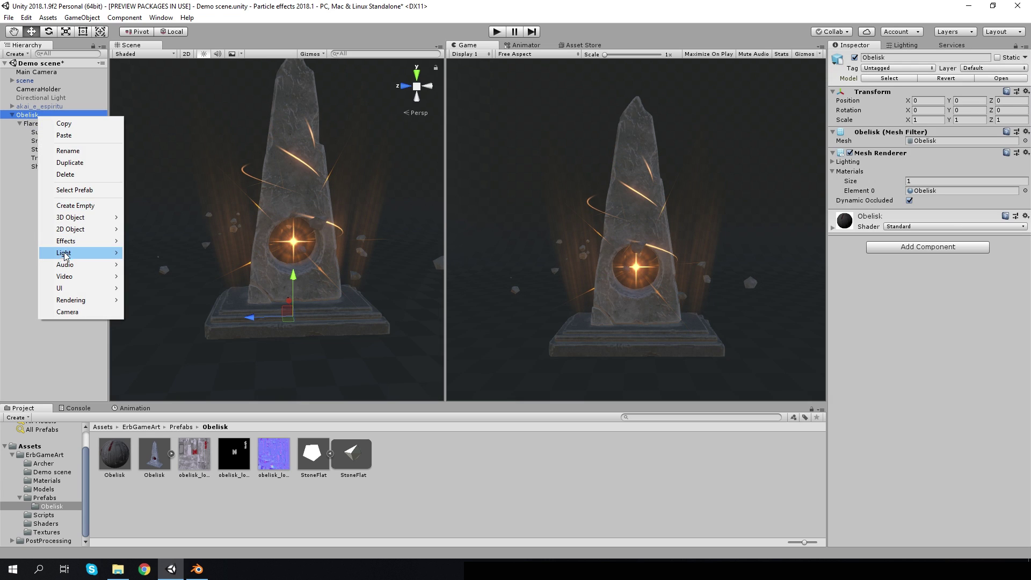
pyautogui.moveTo(76, 252)
pyautogui.click(143, 263)
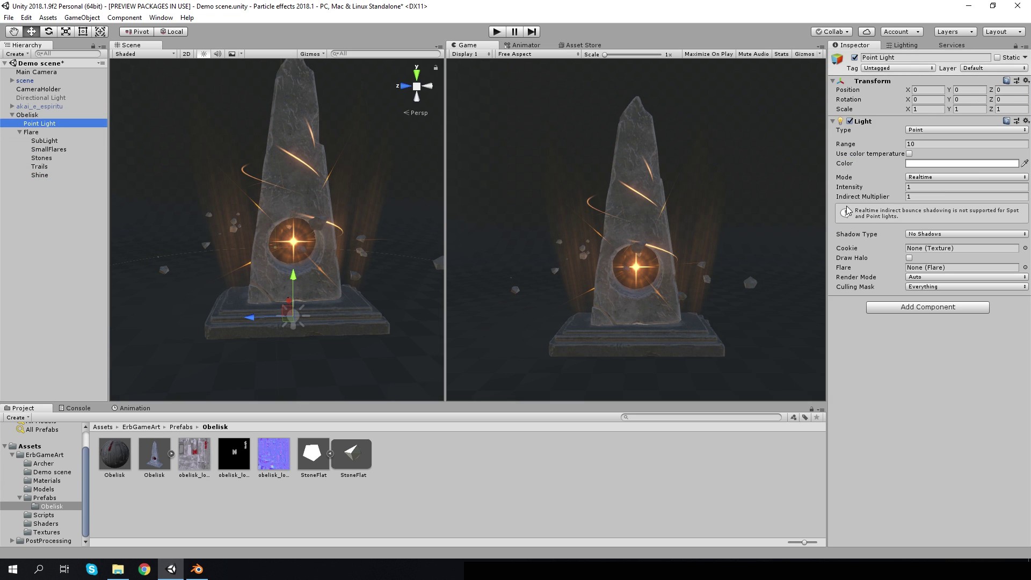
pyautogui.click(971, 88)
pyautogui.write('1')
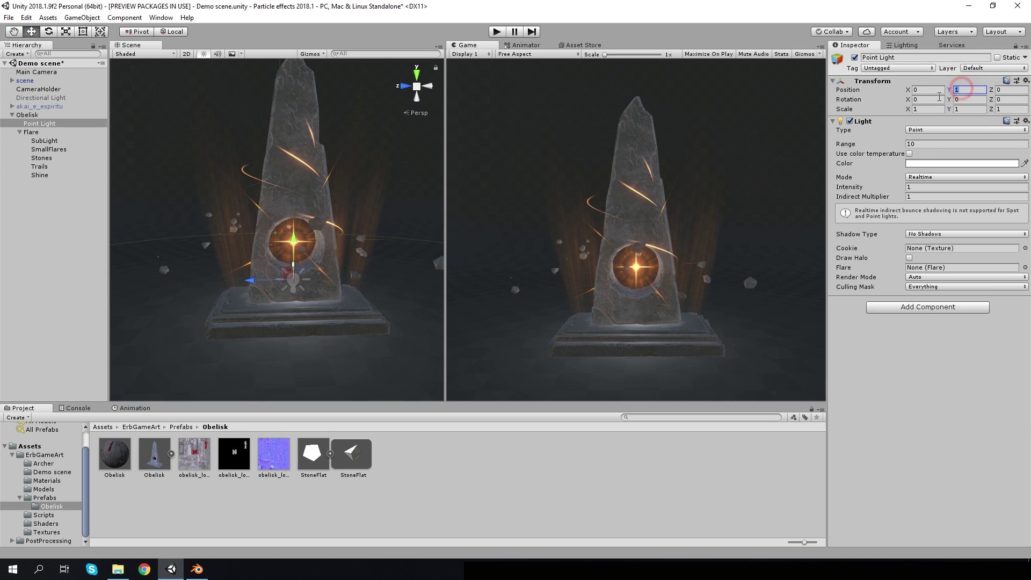
pyautogui.write('2')
# Set the point light's colour to orange (FF7F00)
pyautogui.click(944, 164)
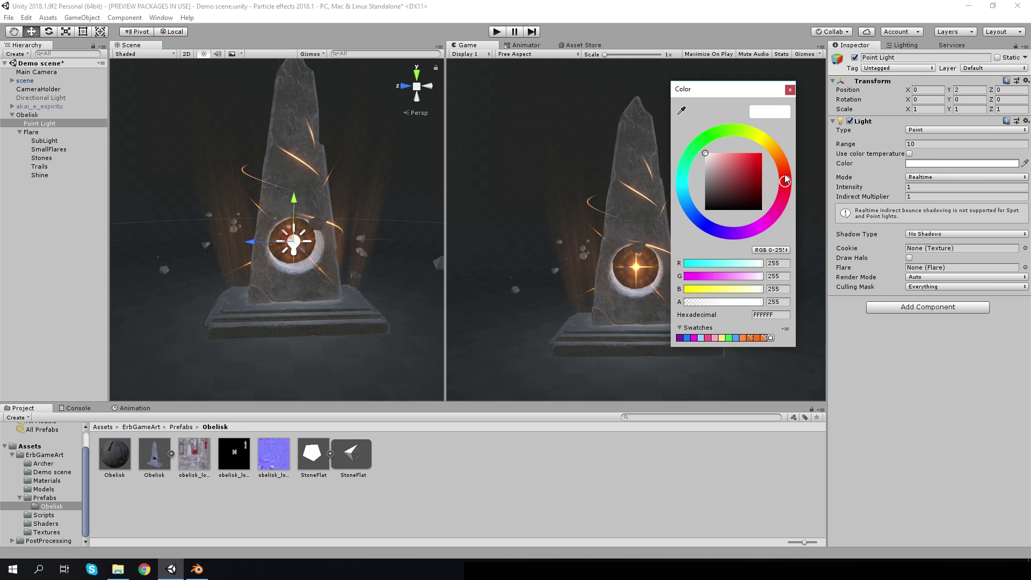
pyautogui.click(781, 165)
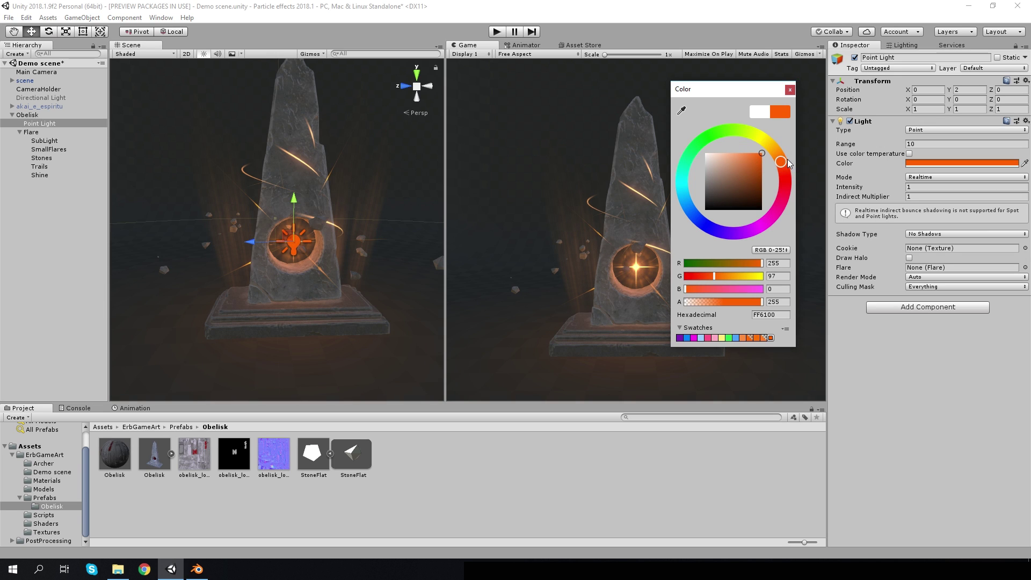
pyautogui.moveTo(788, 164); pyautogui.dragTo(782, 160)
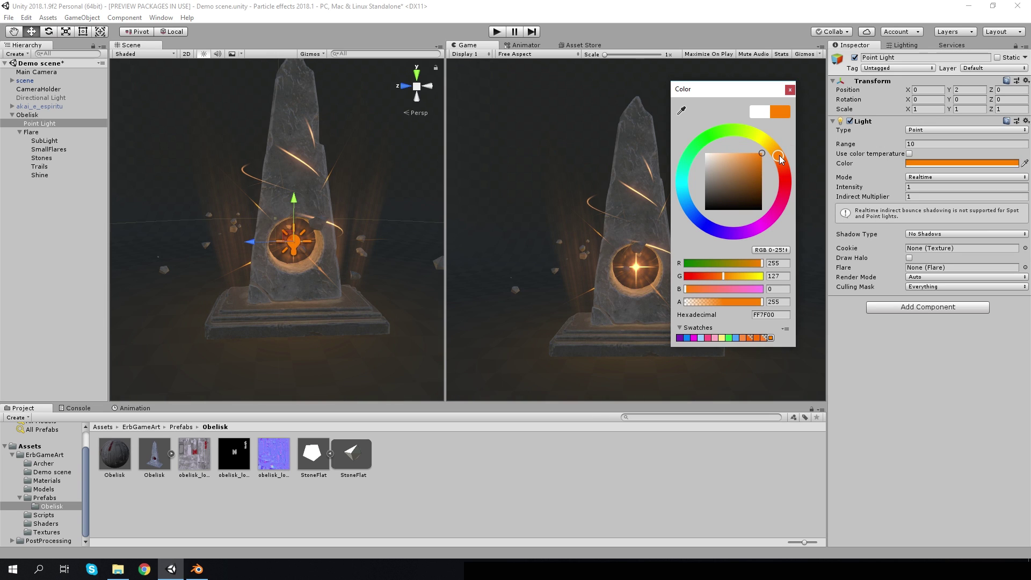
pyautogui.click(790, 89)
pyautogui.keyDown('alt'); pyautogui.moveTo(254, 185); pyautogui.dragTo(276, 182); pyautogui.keyUp('alt')
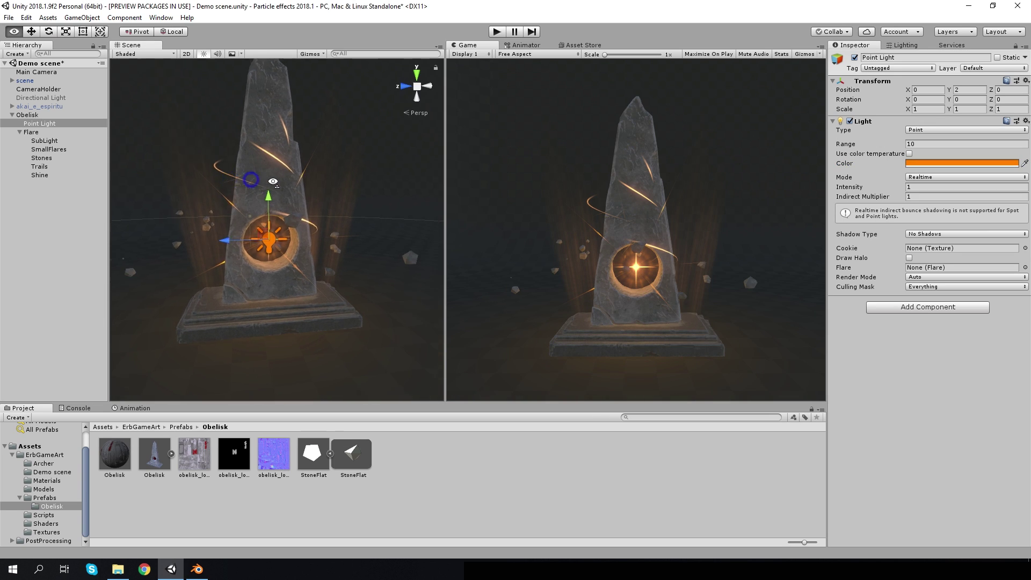
# Select SubLight and maximize the Game view to fill the editor
pyautogui.click(44, 140)
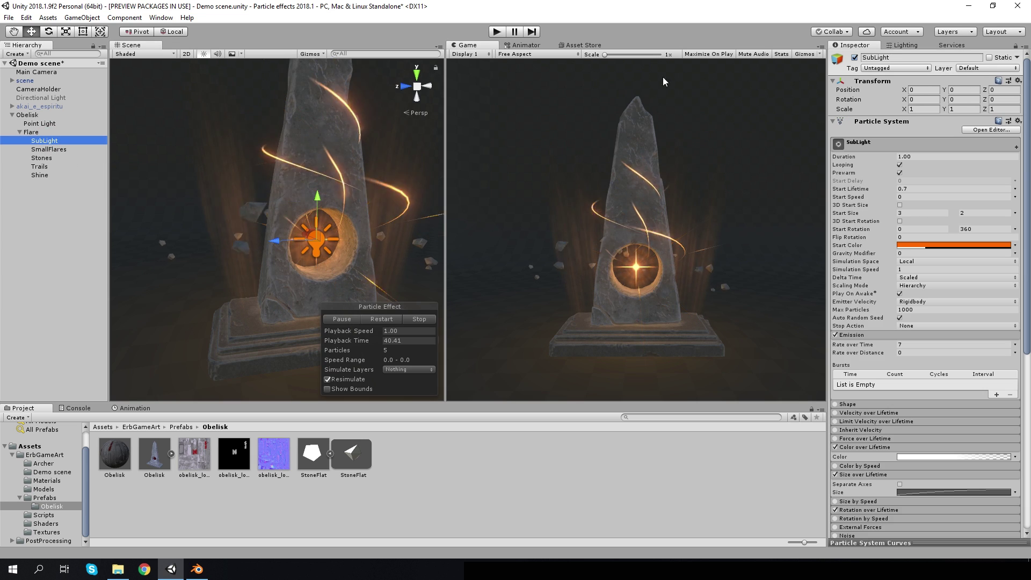
pyautogui.click(821, 47)
pyautogui.click(848, 86)
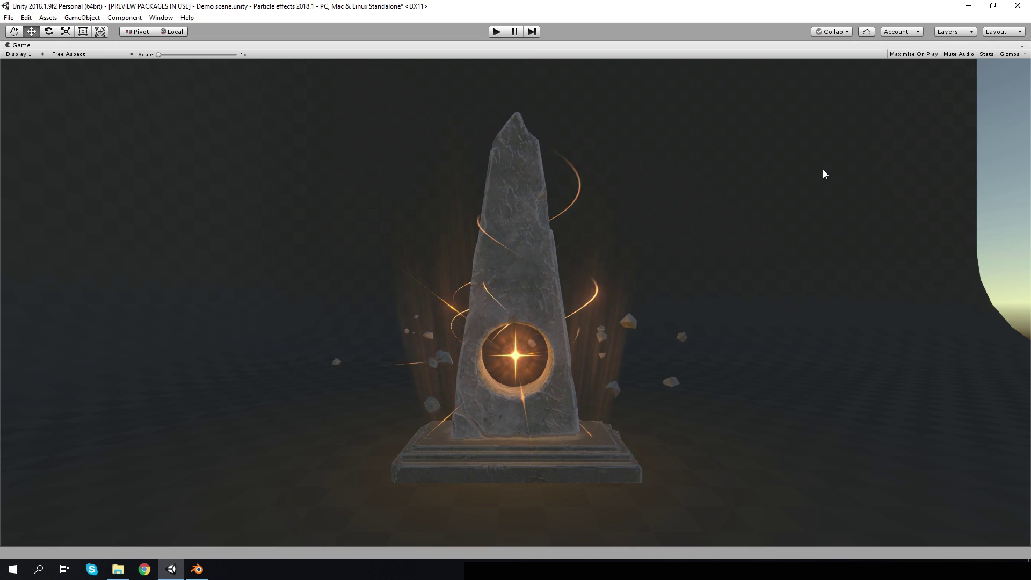